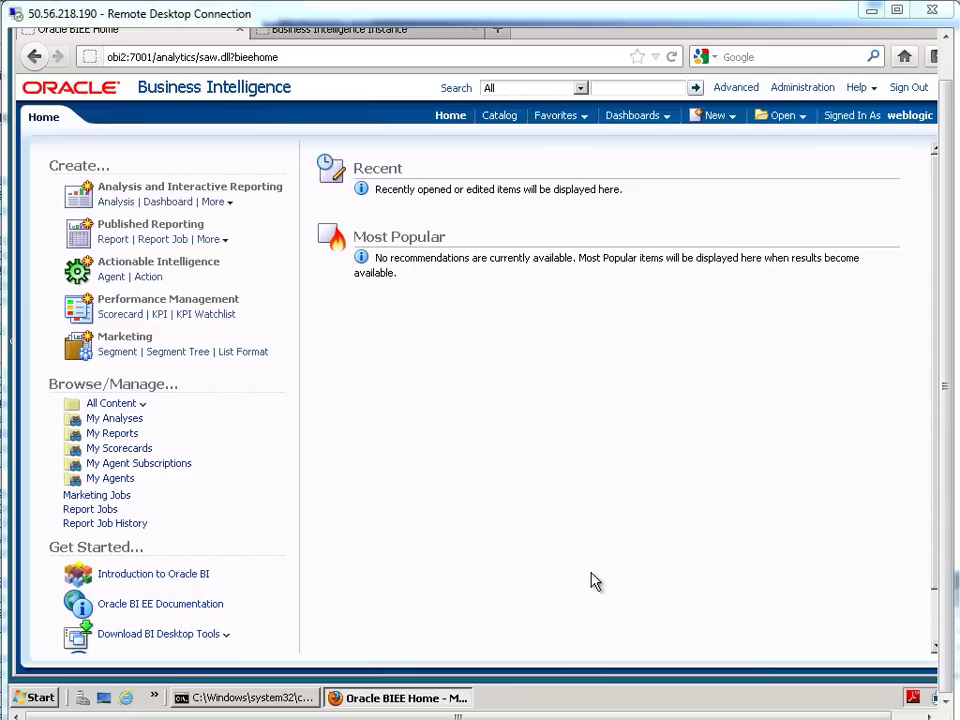
# - Launch the Oracle BI Administration Tool from the Oracle Business Intelligence program group
pyautogui.click(42, 698)
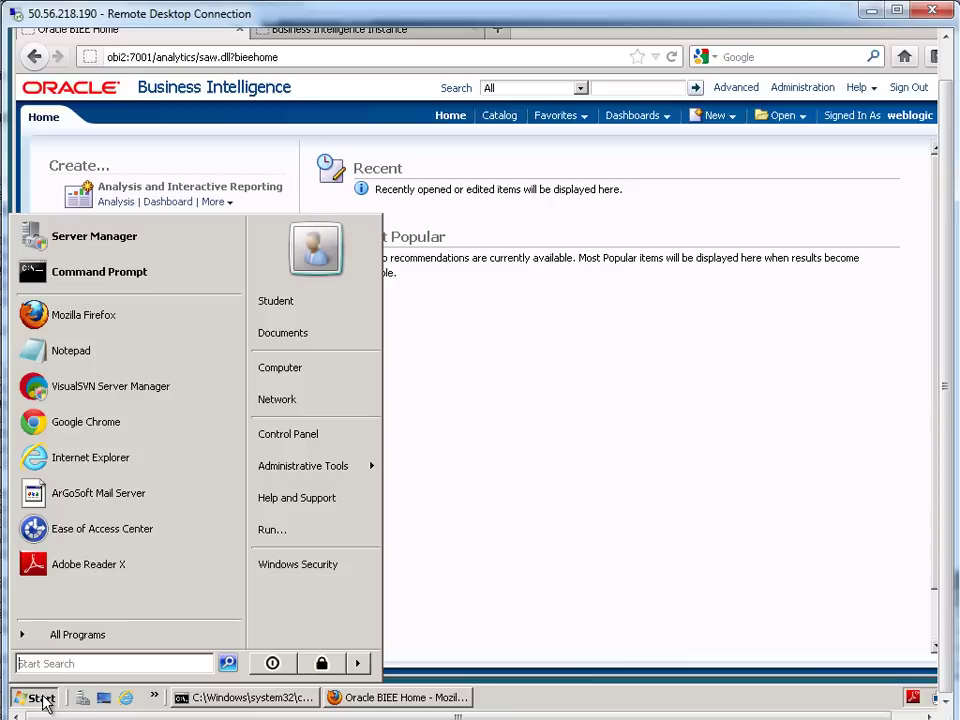
pyautogui.click(66, 640)
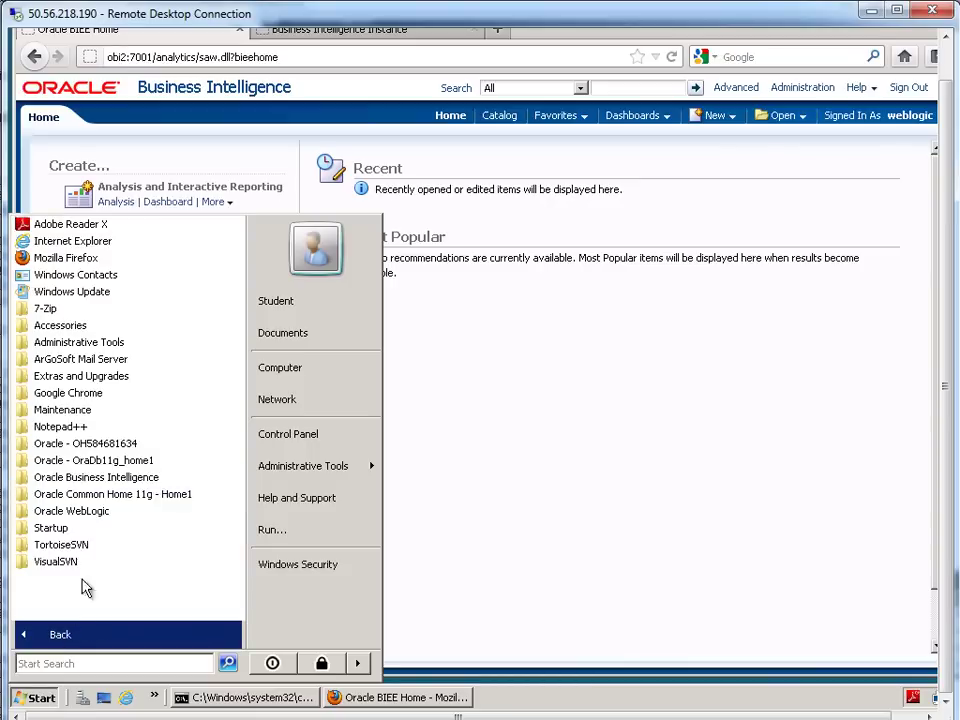
pyautogui.click(86, 477)
pyautogui.click(86, 496)
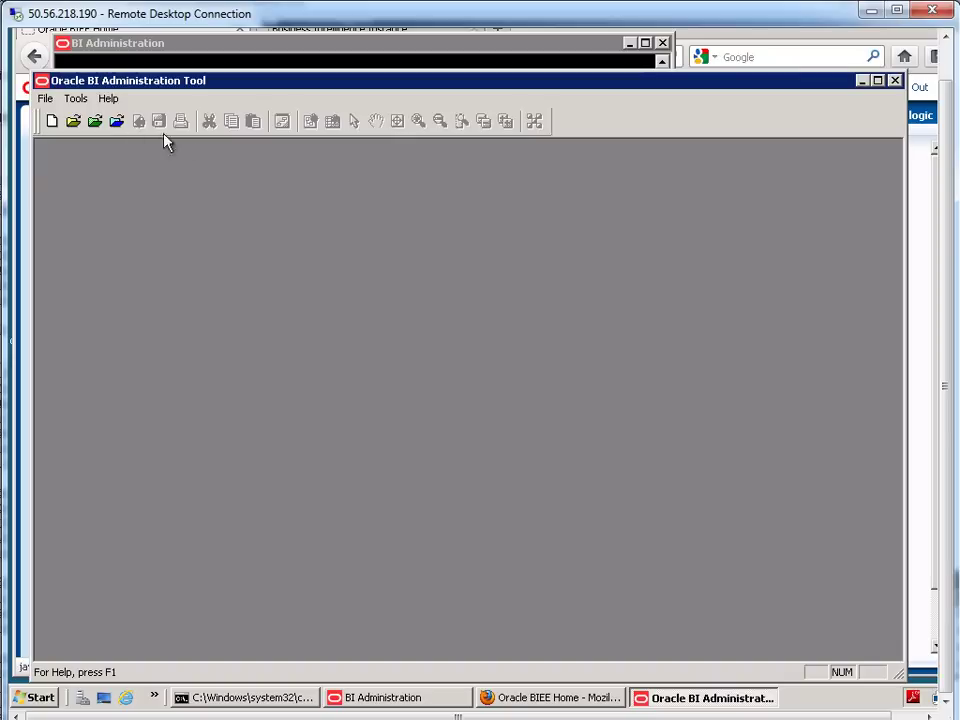
# - Open the repository in online mode, entering the repository and user passwords
pyautogui.click(46, 99)
pyautogui.moveTo(150, 133)
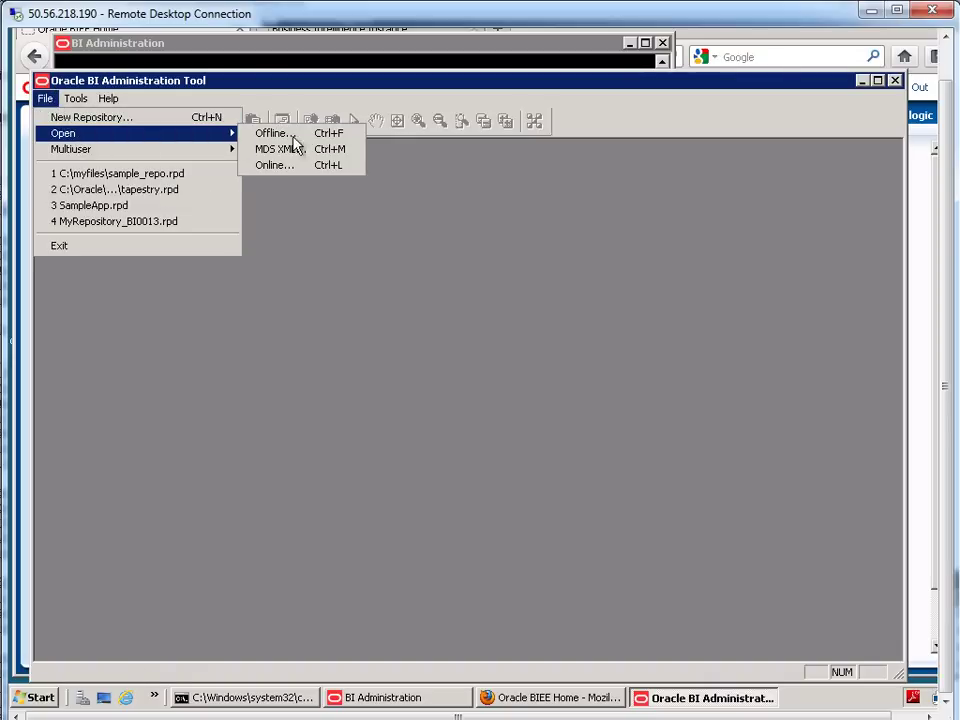
pyautogui.click(285, 166)
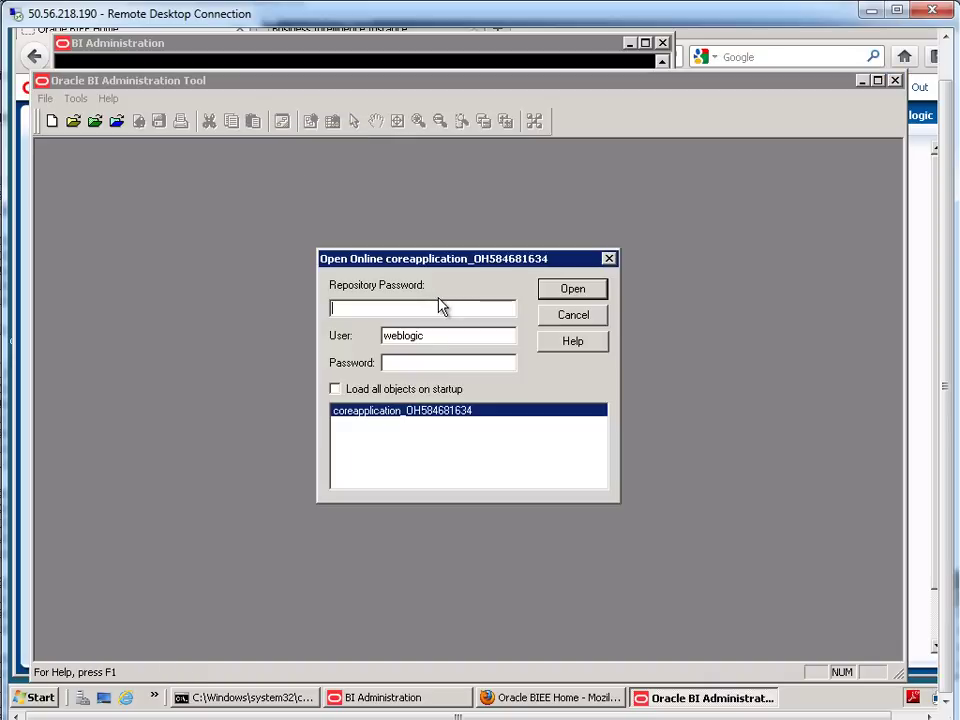
pyautogui.write('Admin123')
pyautogui.press('Tab')
pyautogui.press('Tab')
pyautogui.write('Admin123')
pyautogui.press('Return')
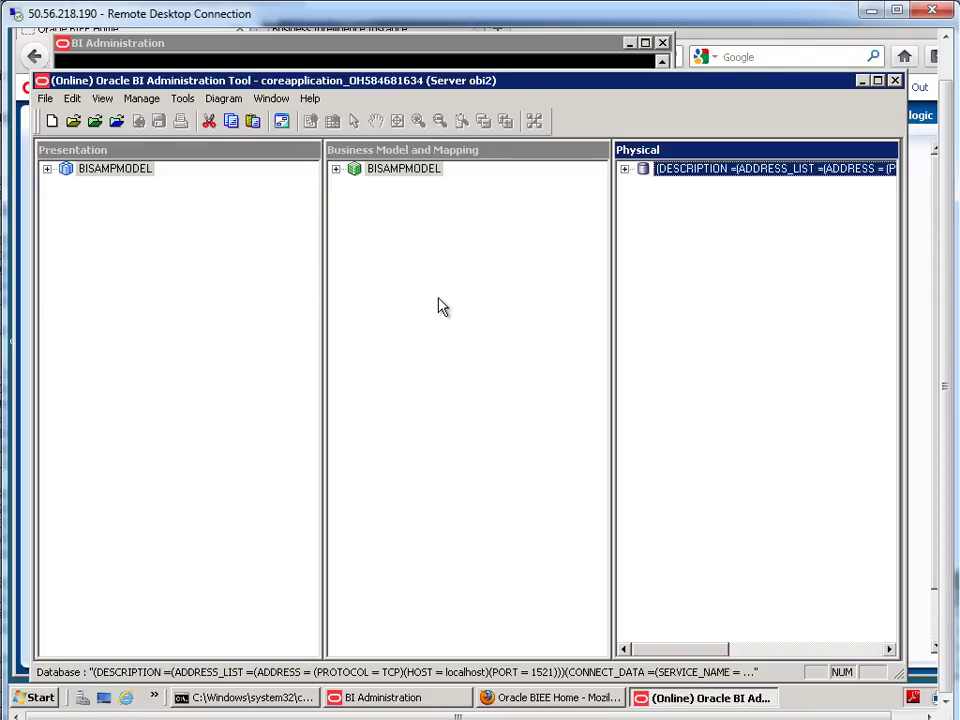
# - Expand BISAMPMODEL and the D04_PRODUCTS logical table to list its columns
pyautogui.click(338, 172)
pyautogui.click(437, 230)
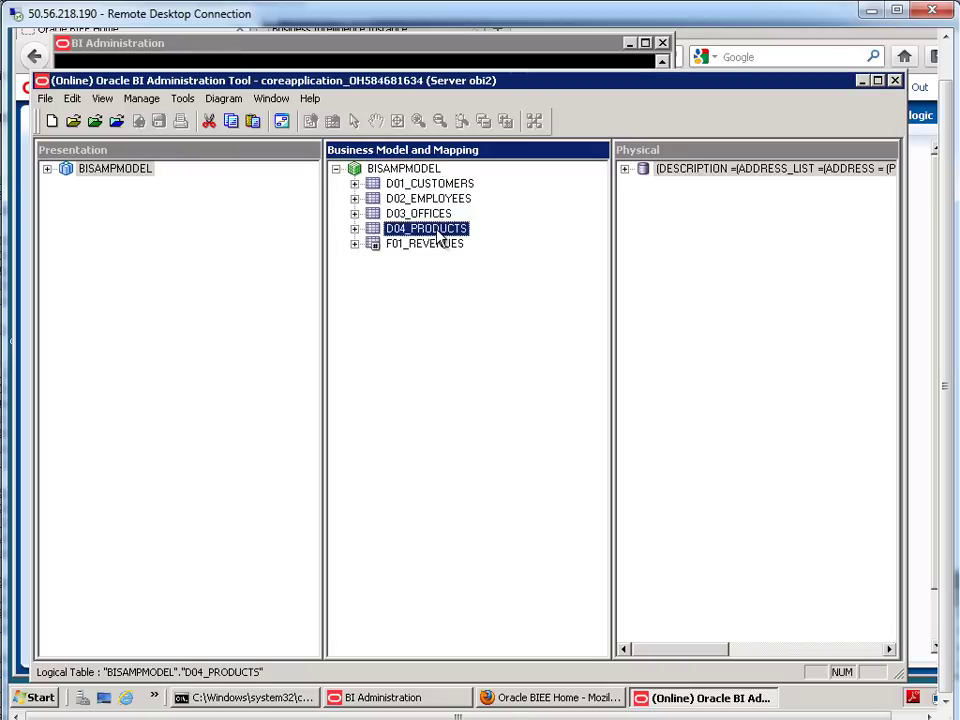
pyautogui.click(355, 229)
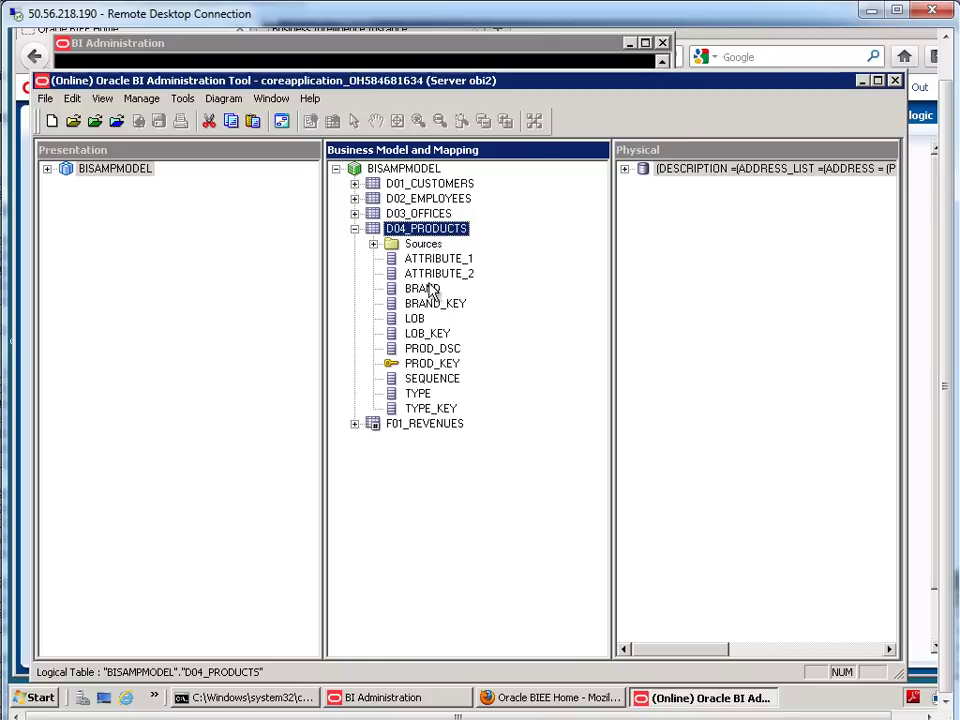
# - Review the BRAND, BRAND_KEY, LOB, LOB_KEY, TYPE, TYPE_KEY, PROD_DSC and PROD_KEY columns
pyautogui.click(422, 290)
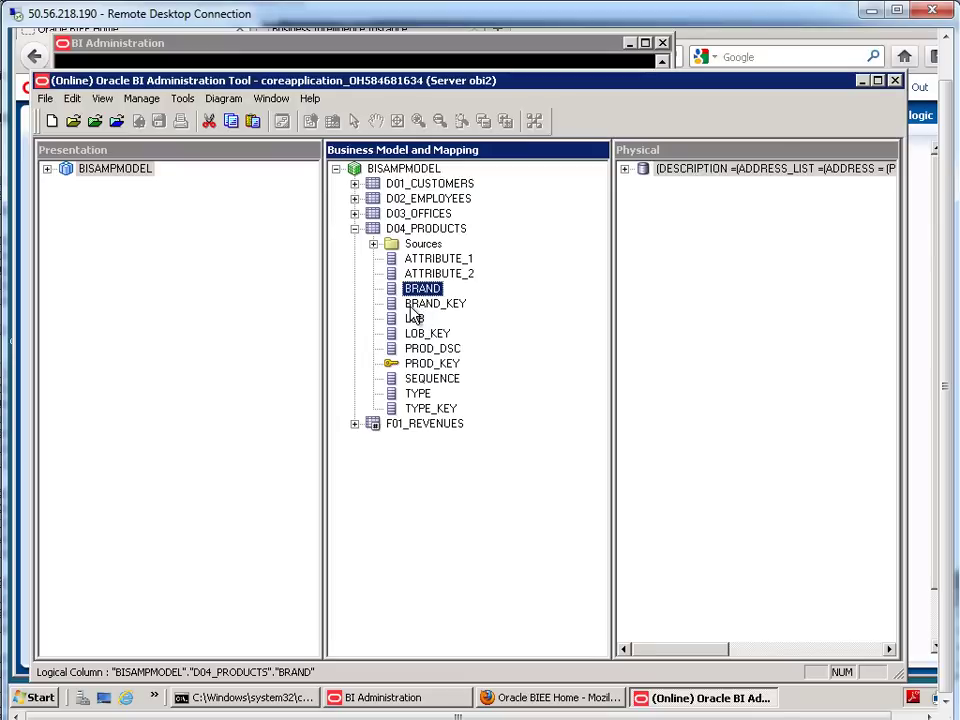
pyautogui.click(422, 306)
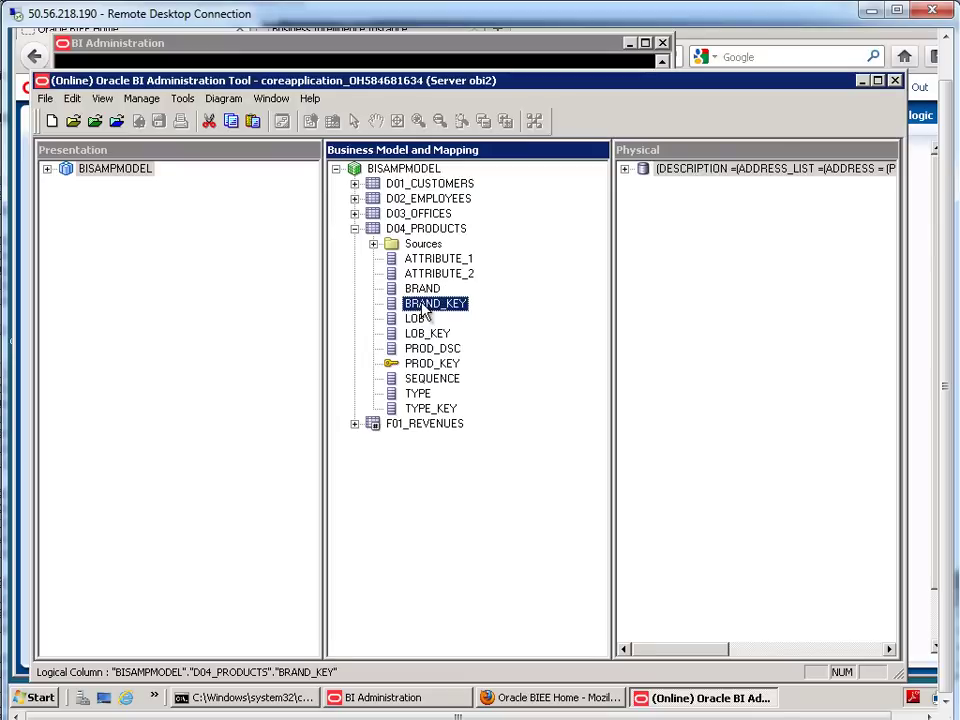
pyautogui.press('Up')
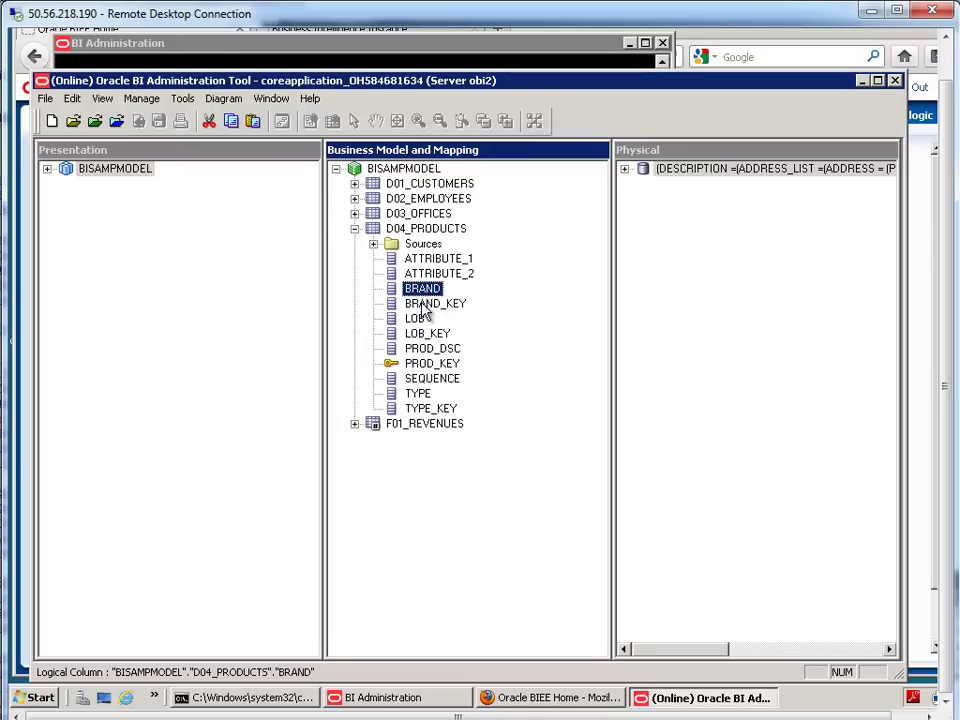
pyautogui.click(418, 319)
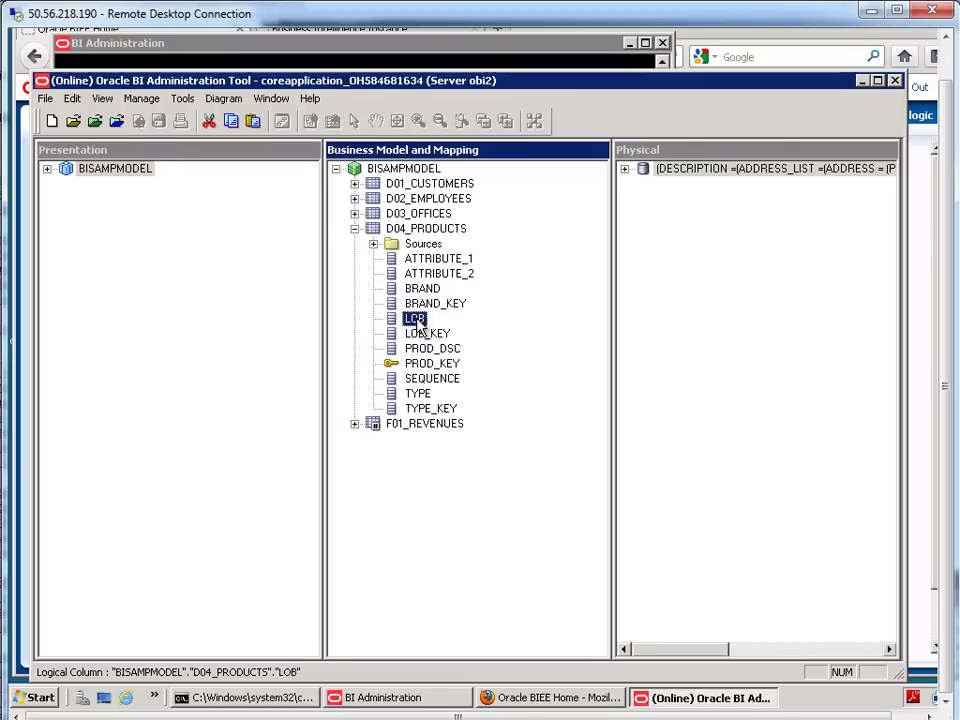
pyautogui.click(422, 334)
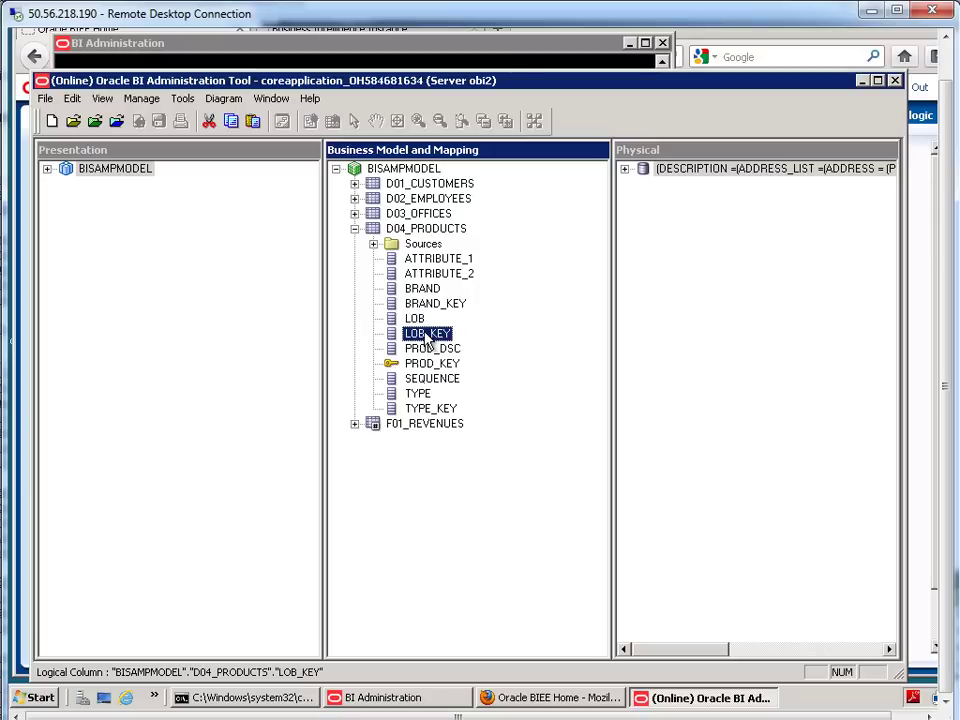
pyautogui.click(420, 395)
pyautogui.click(420, 408)
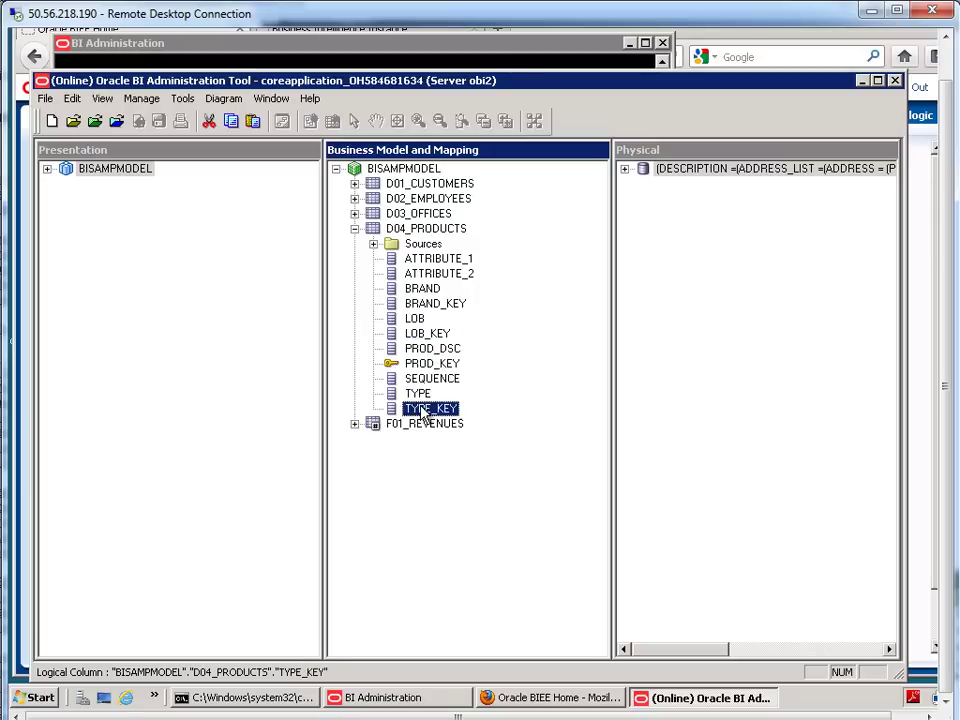
pyautogui.click(416, 349)
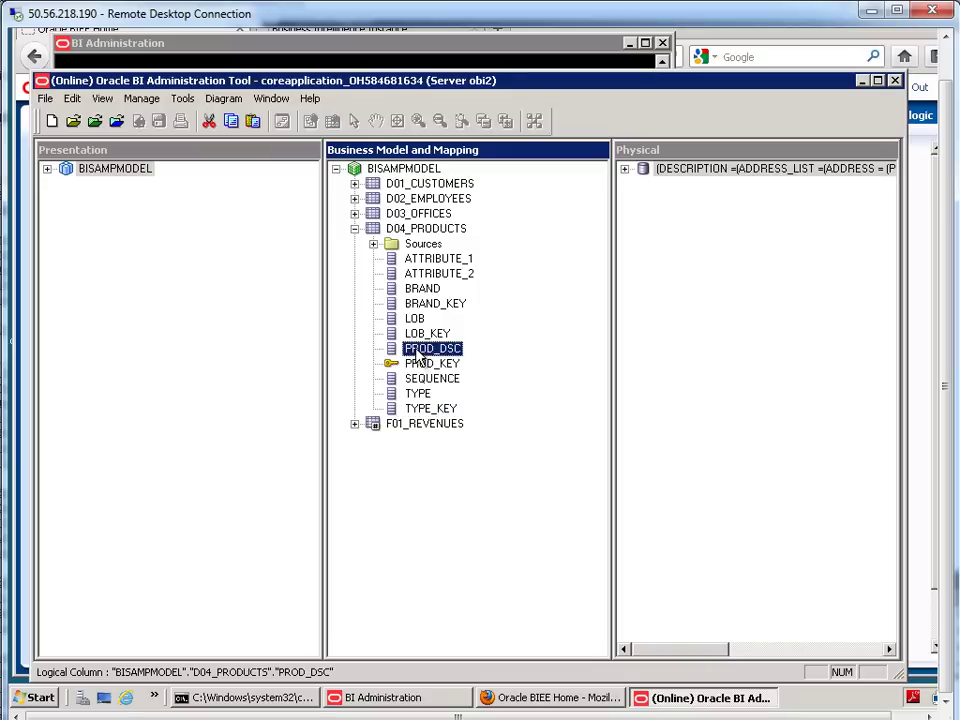
pyautogui.click(425, 364)
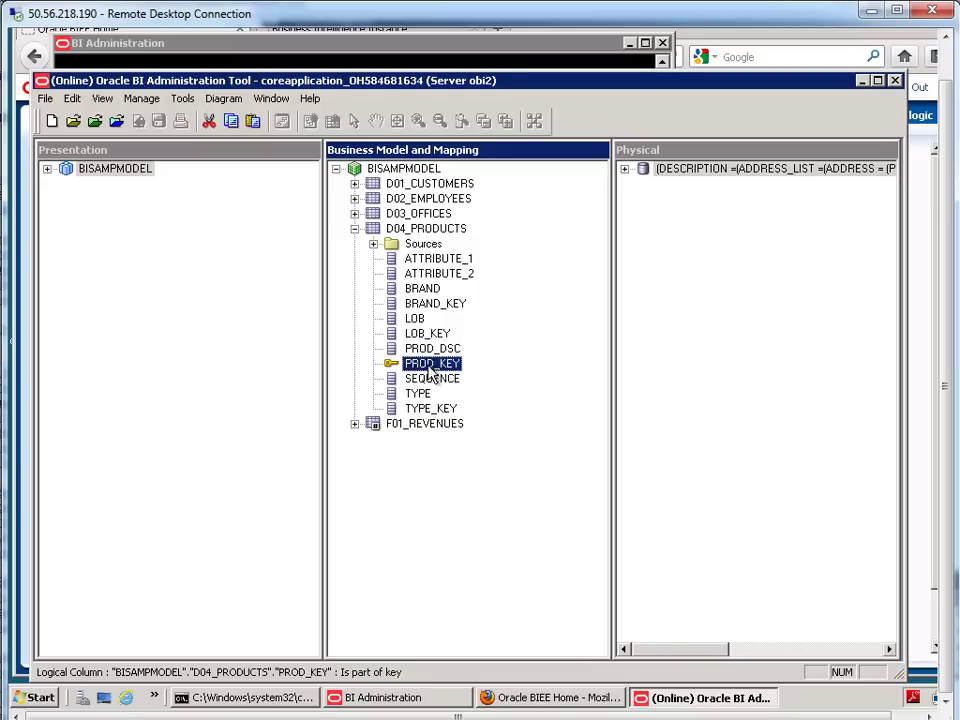
# - Create a level-based logical dimension from D04_PRODUCTS and check out its objects
pyautogui.rightClick(424, 231)
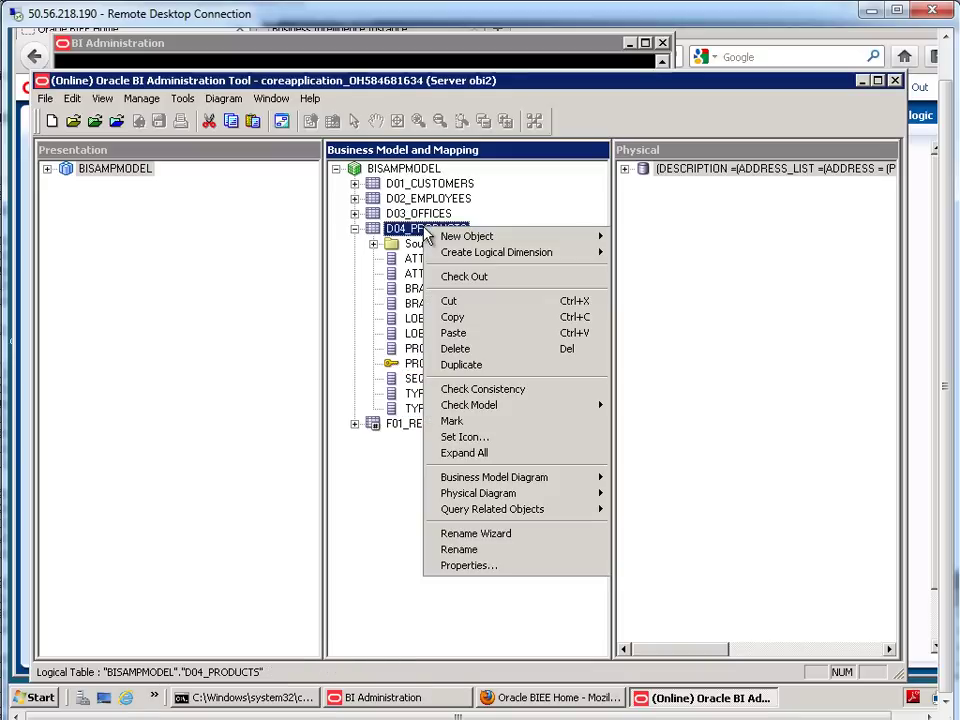
pyautogui.moveTo(510, 260)
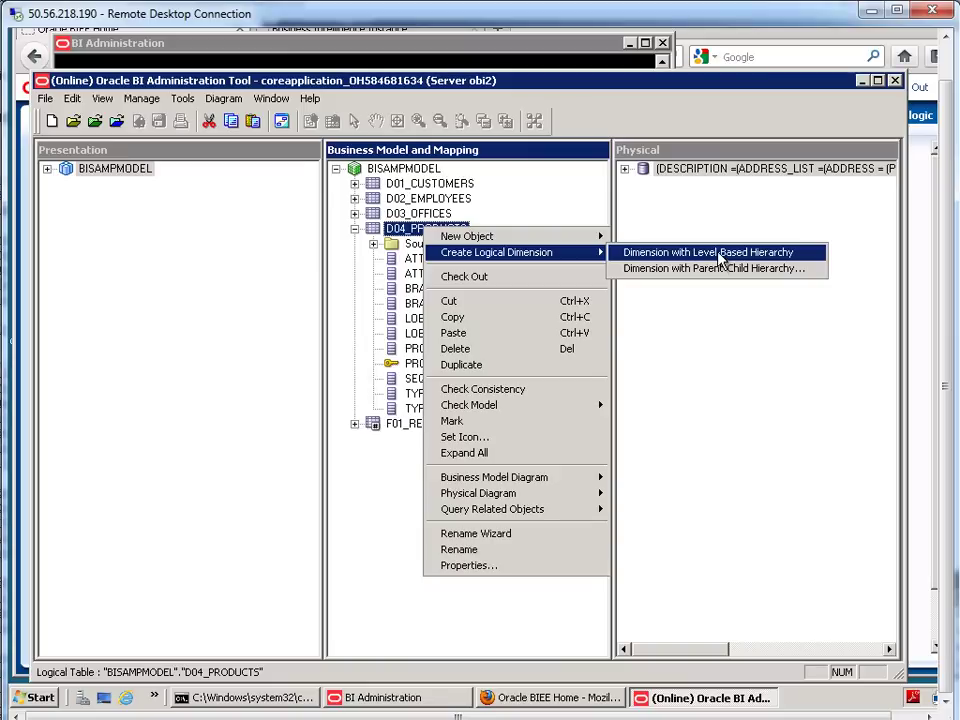
pyautogui.click(731, 260)
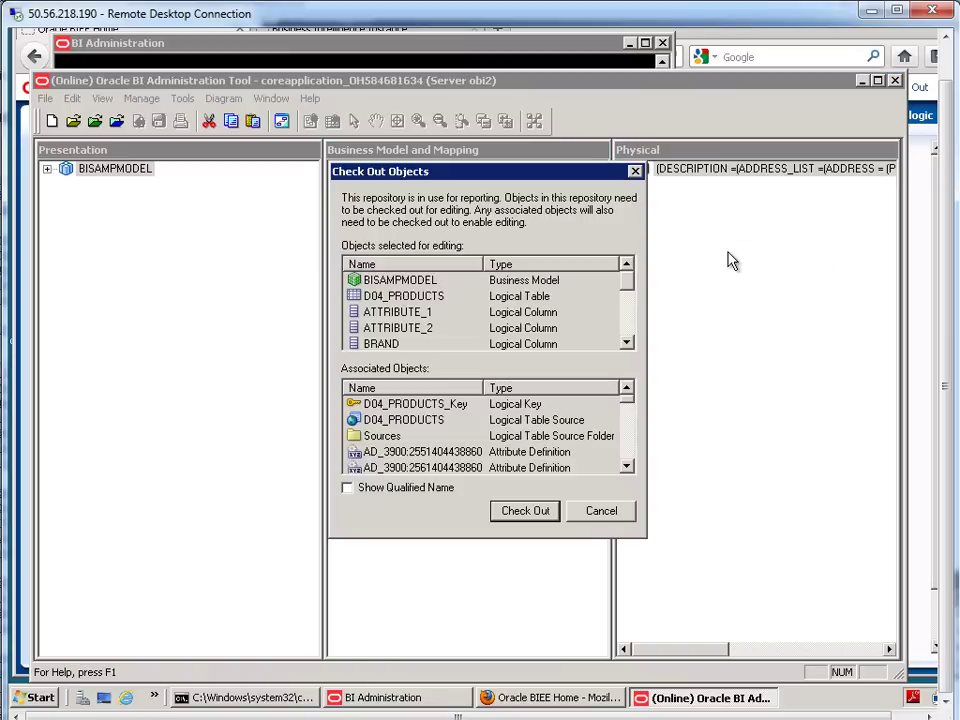
pyautogui.click(544, 518)
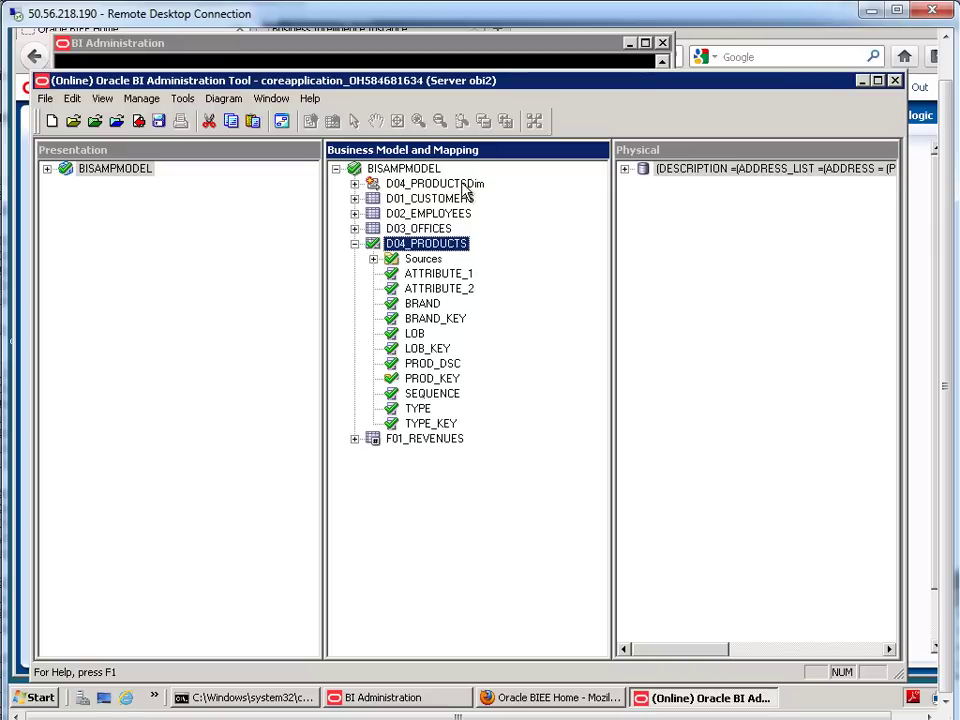
# - Expand D04_PRODUCTSDim and rename the D04_PRODUCTS Total level to 'Products Total'
pyautogui.click(355, 185)
pyautogui.click(373, 199)
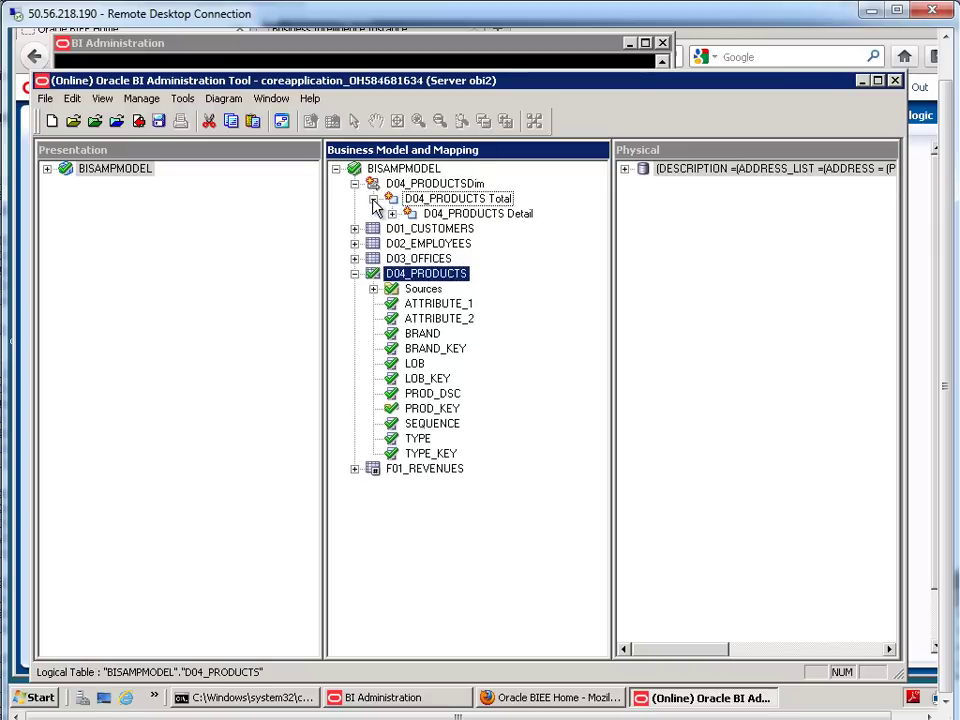
pyautogui.click(456, 200)
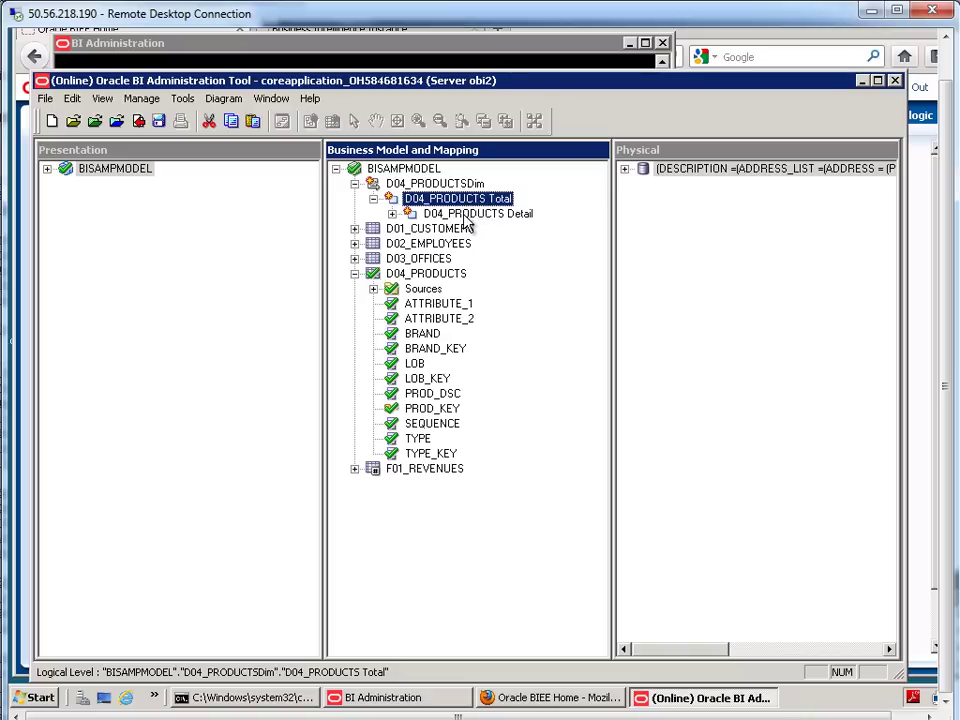
pyautogui.click(466, 216)
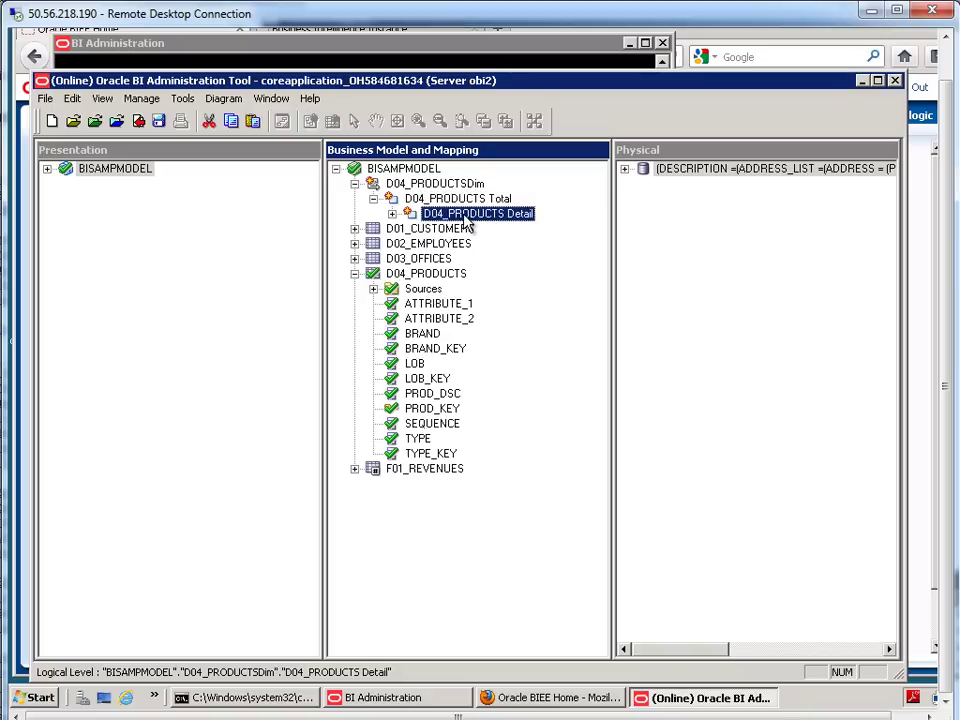
pyautogui.doubleClick(461, 201)
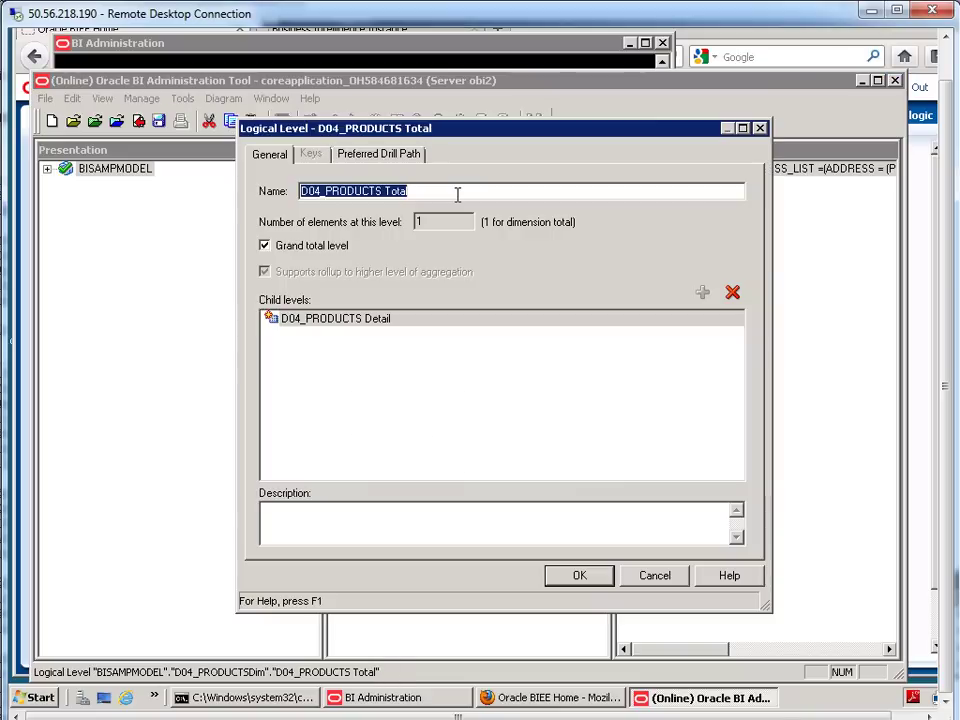
pyautogui.moveTo(449, 193); pyautogui.dragTo(272, 199)
pyautogui.write('Prodcut')
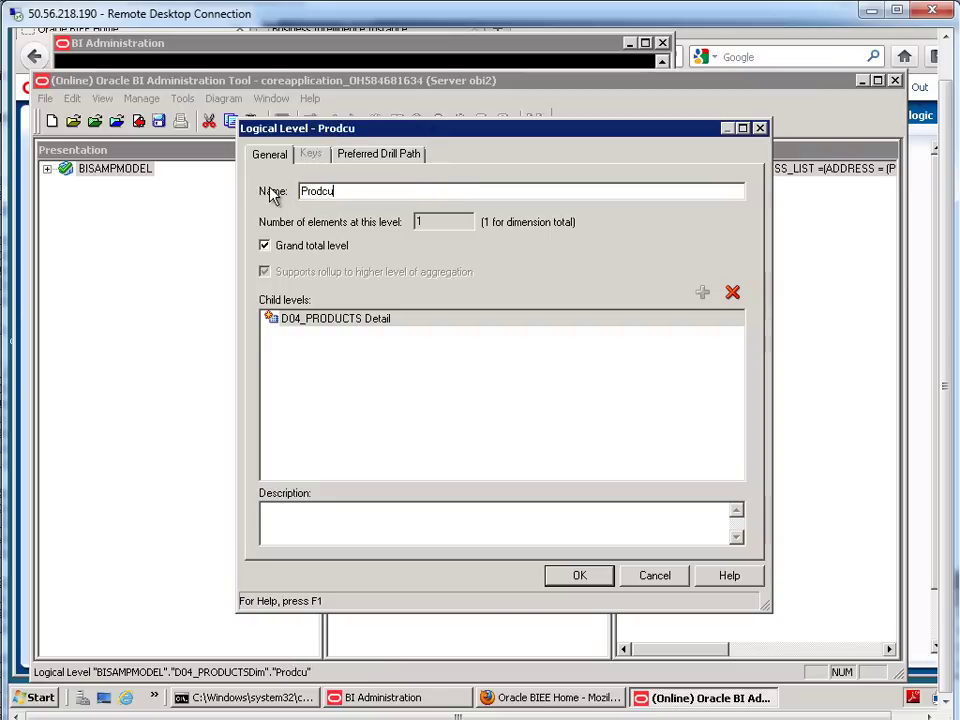
pyautogui.press('BackSpace')
pyautogui.press('BackSpace')
pyautogui.press('BackSpace')
pyautogui.write('uctucts Tota')
pyautogui.write('l')
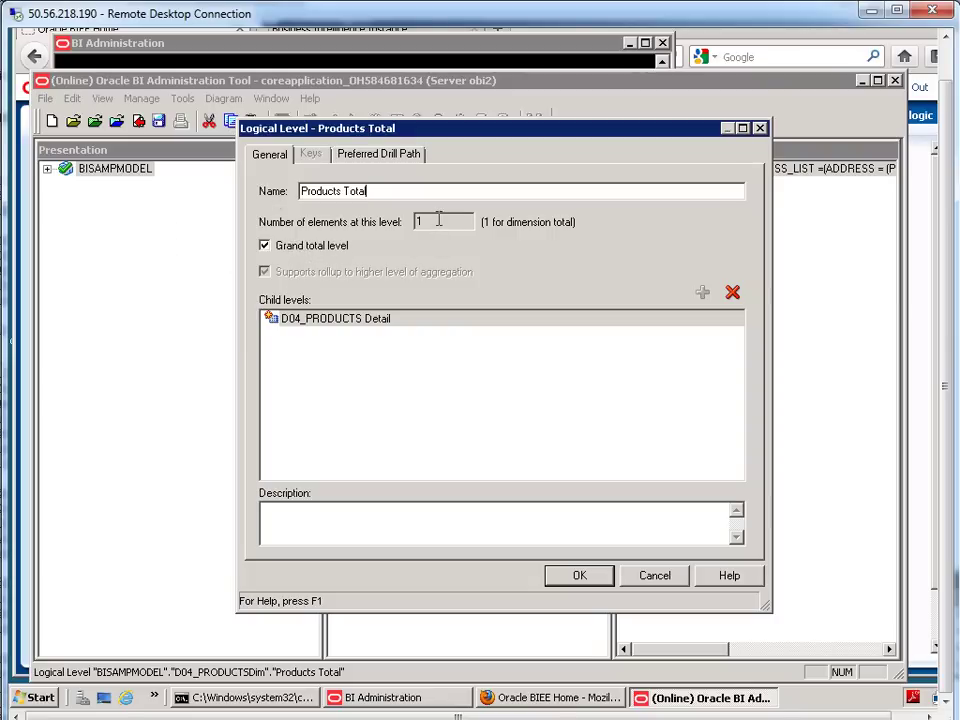
pyautogui.click(594, 576)
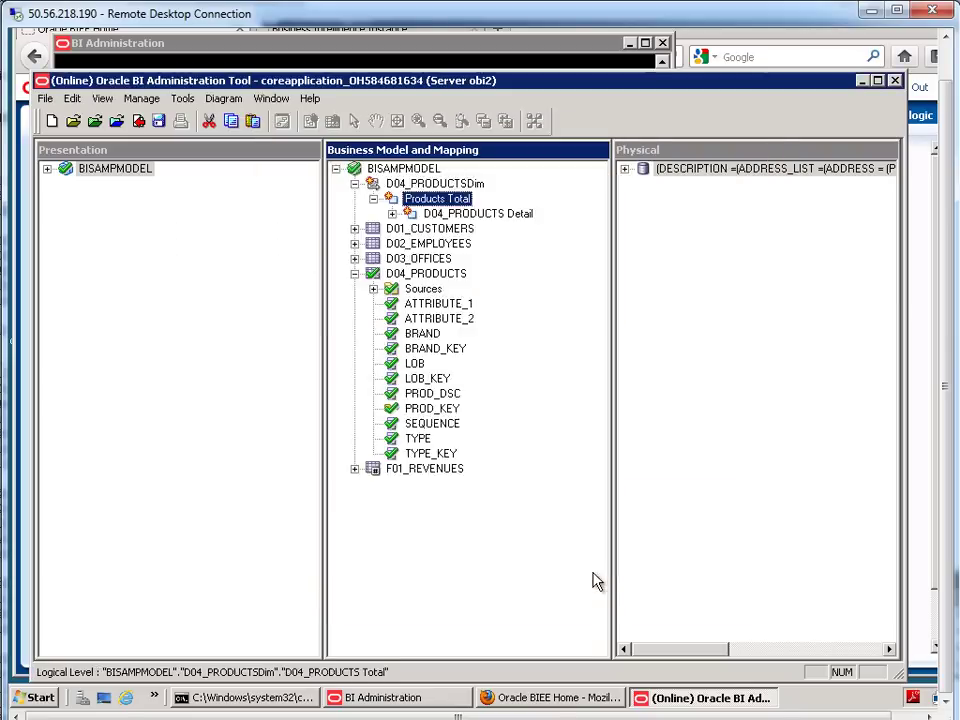
# - Rename the D04_PRODUCTS Detail level to 'Product Detail'
pyautogui.doubleClick(441, 213)
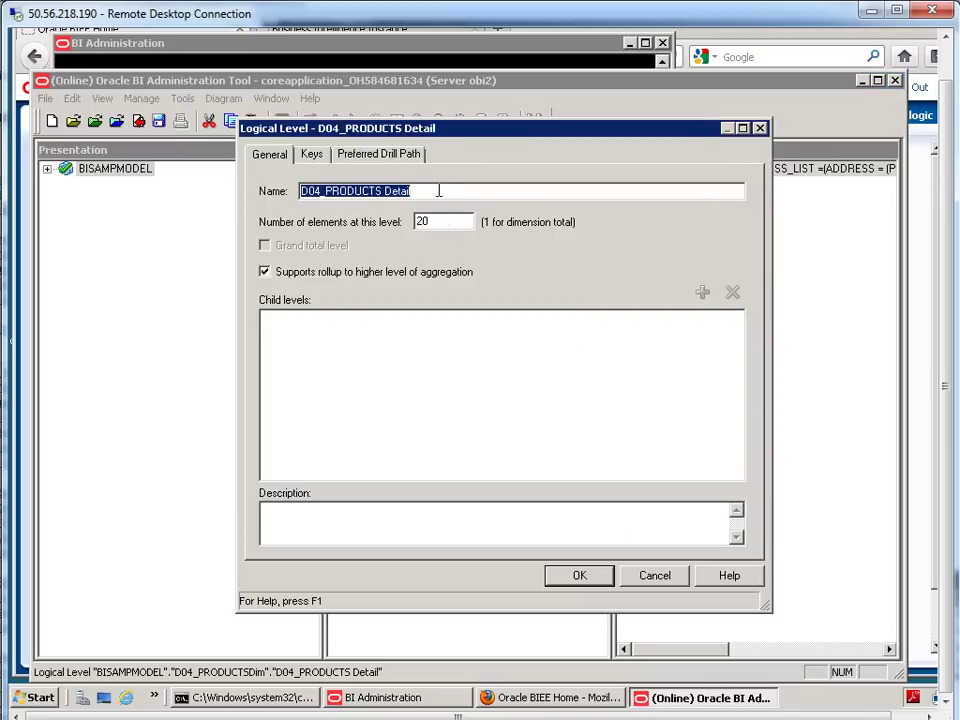
pyautogui.write('Product Det')
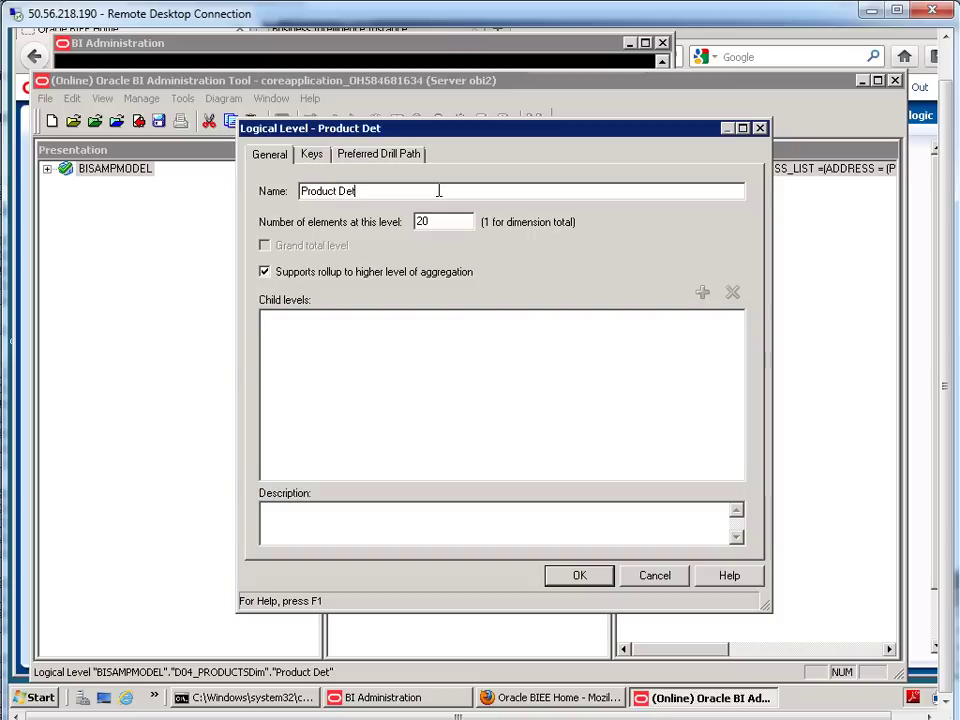
pyautogui.write('ail')
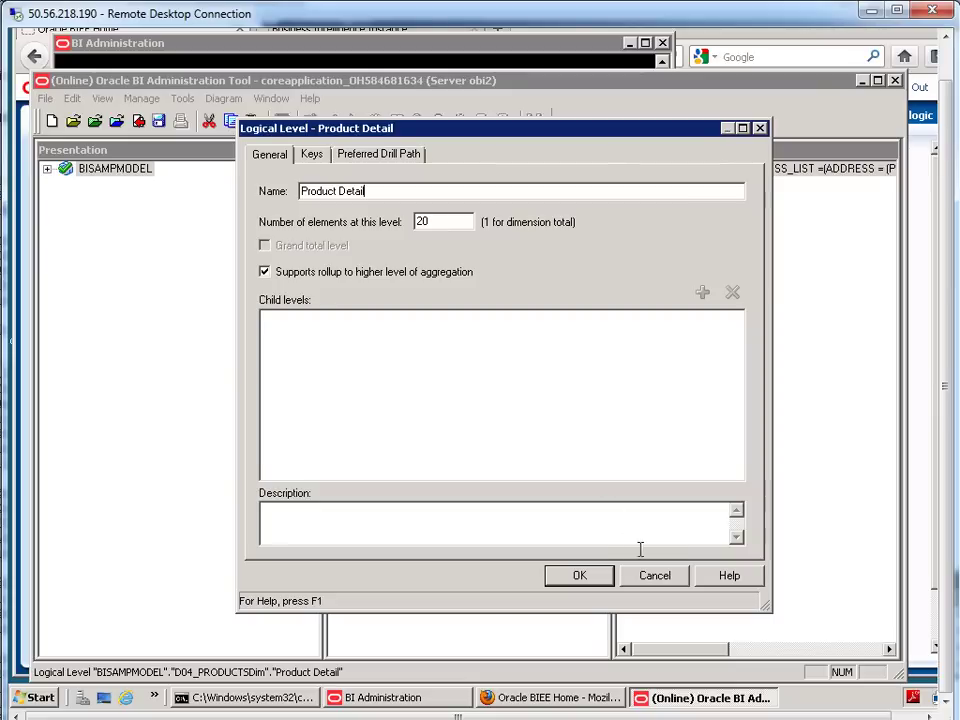
pyautogui.click(587, 576)
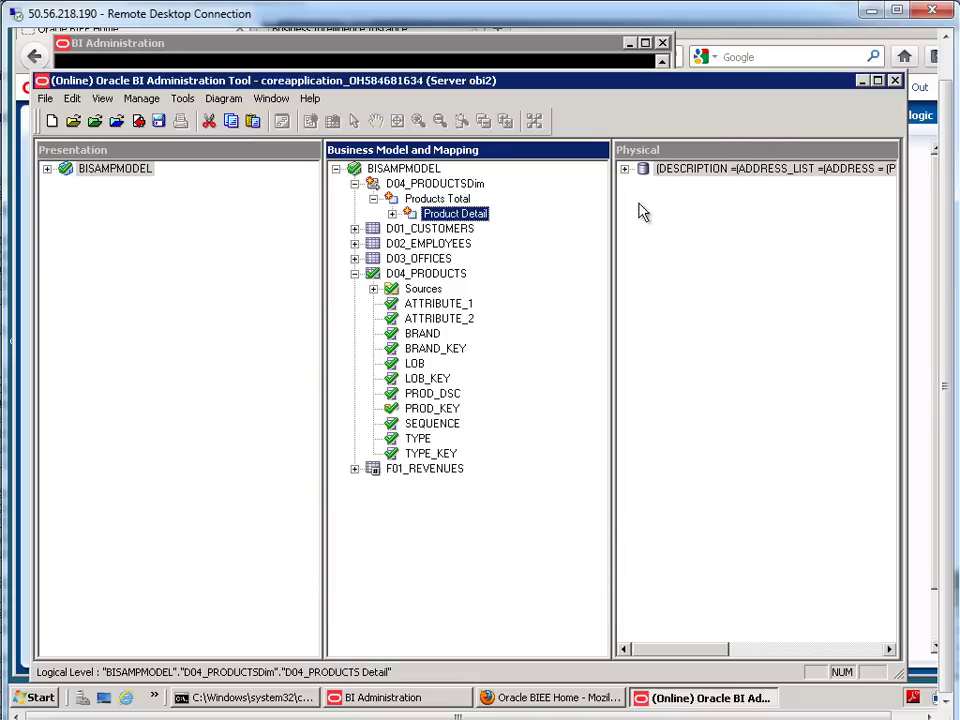
# - Expand BISAMPLE's SAMP_PRODUCTS_D table and select all its columns, ATTRIBUTE_1 through TYPE_KEY
pyautogui.doubleClick(660, 168)
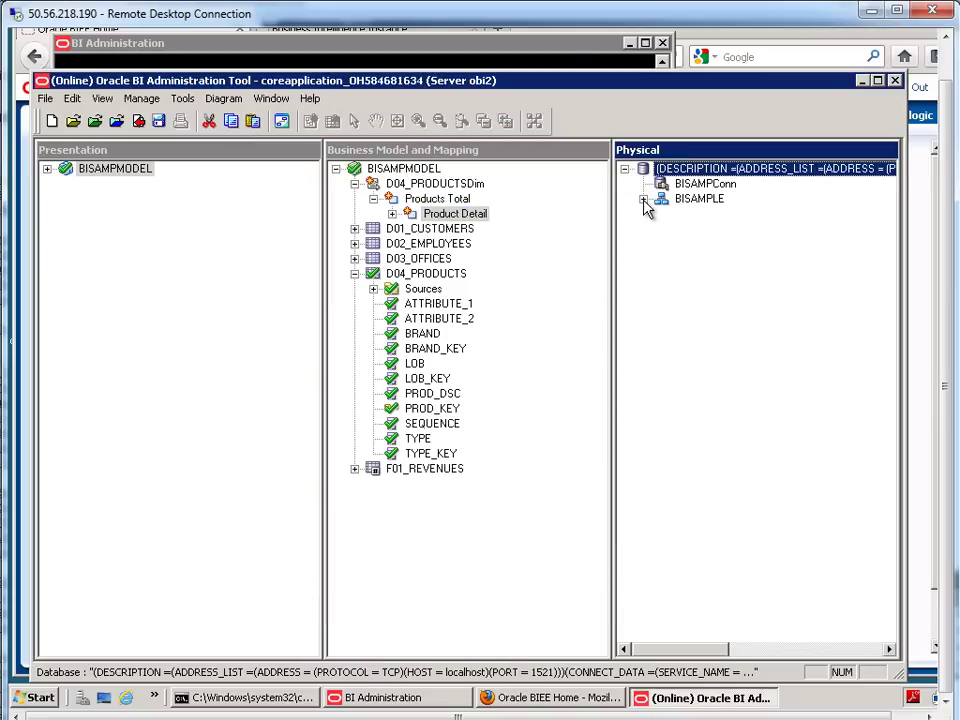
pyautogui.click(644, 200)
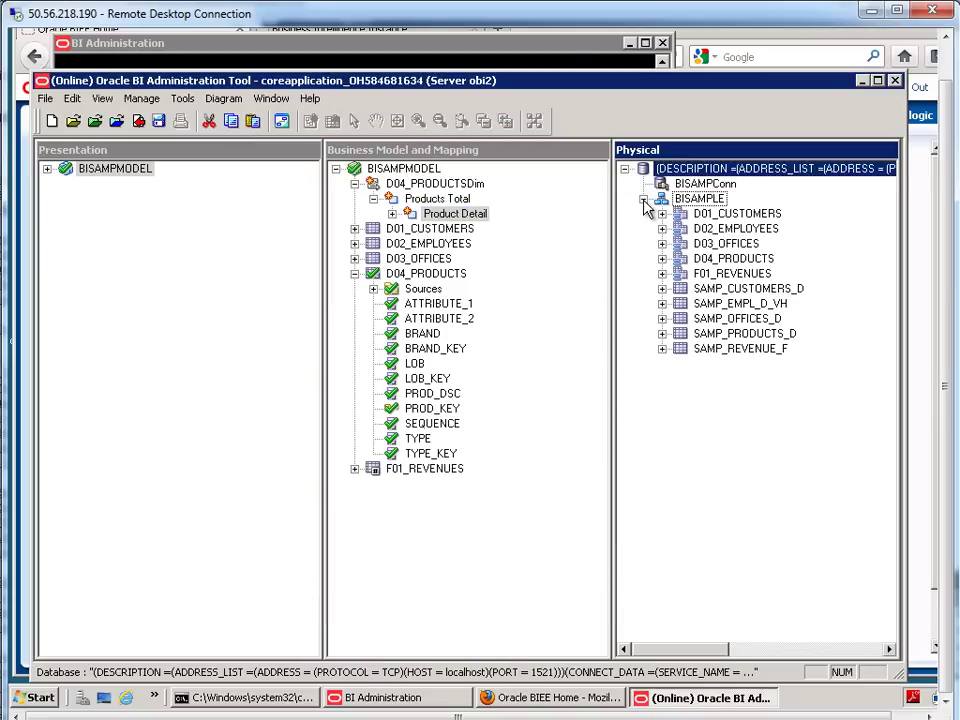
pyautogui.click(760, 334)
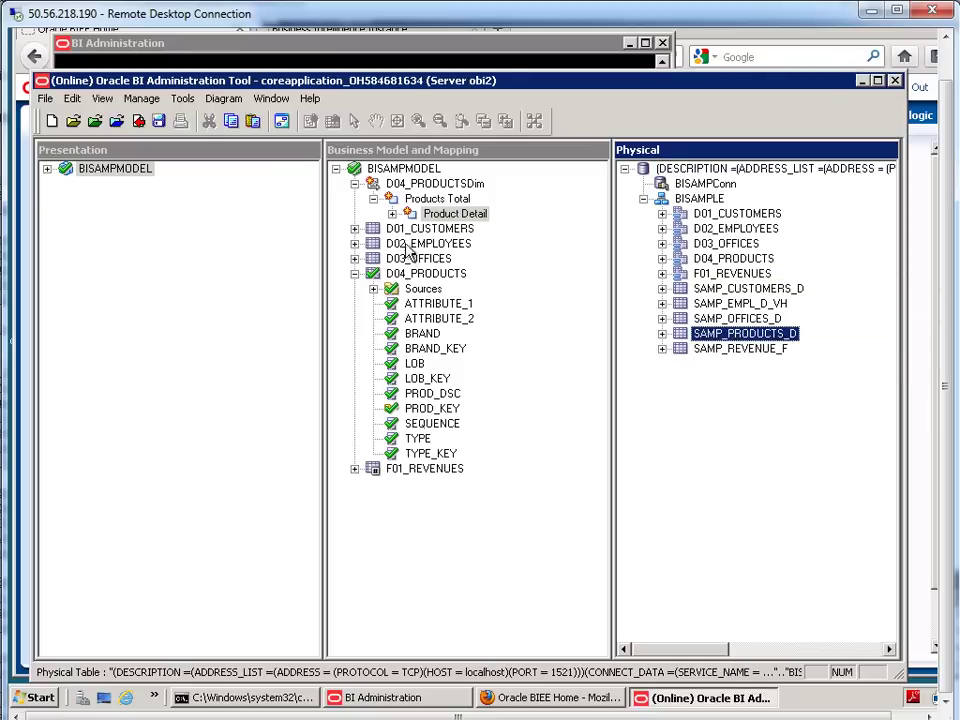
pyautogui.click(662, 333)
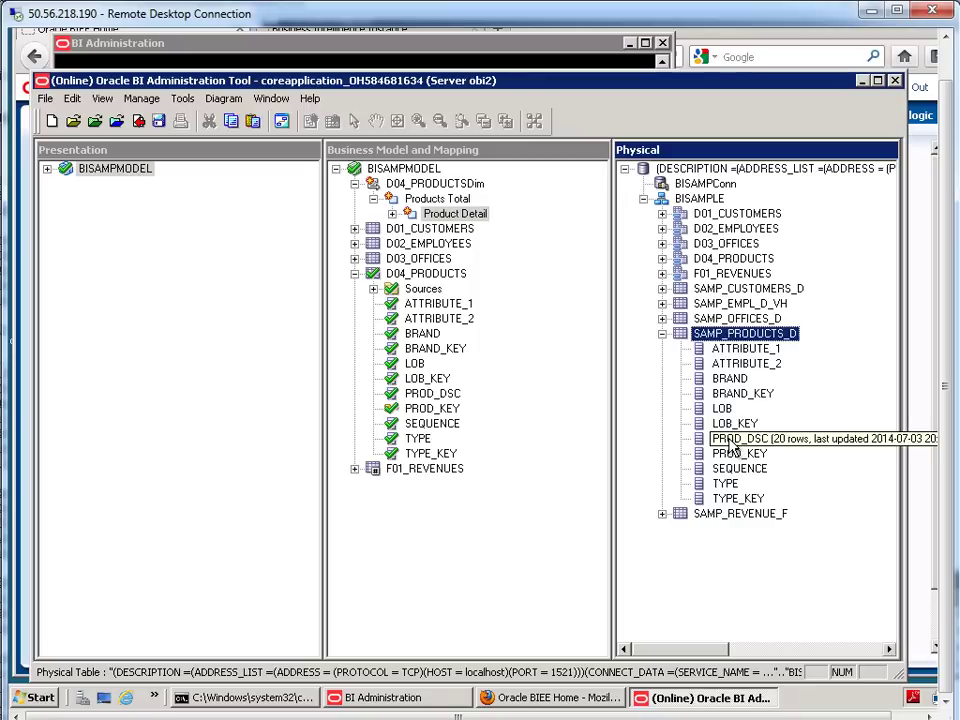
pyautogui.click(738, 356)
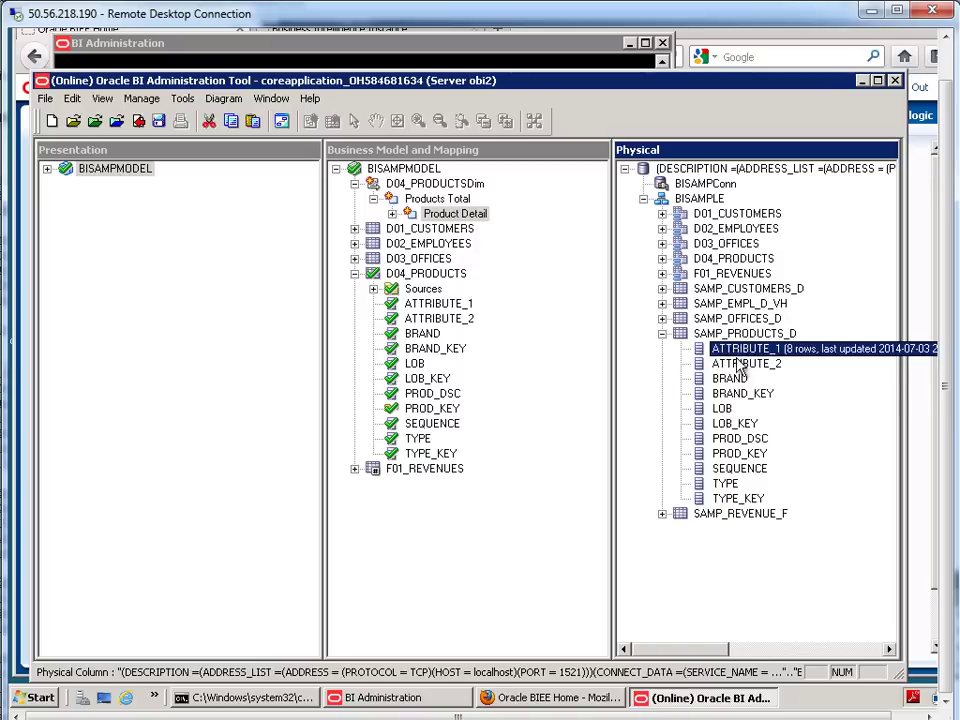
pyautogui.keyDown('shift'); pyautogui.click(740, 500); pyautogui.keyUp('shift')
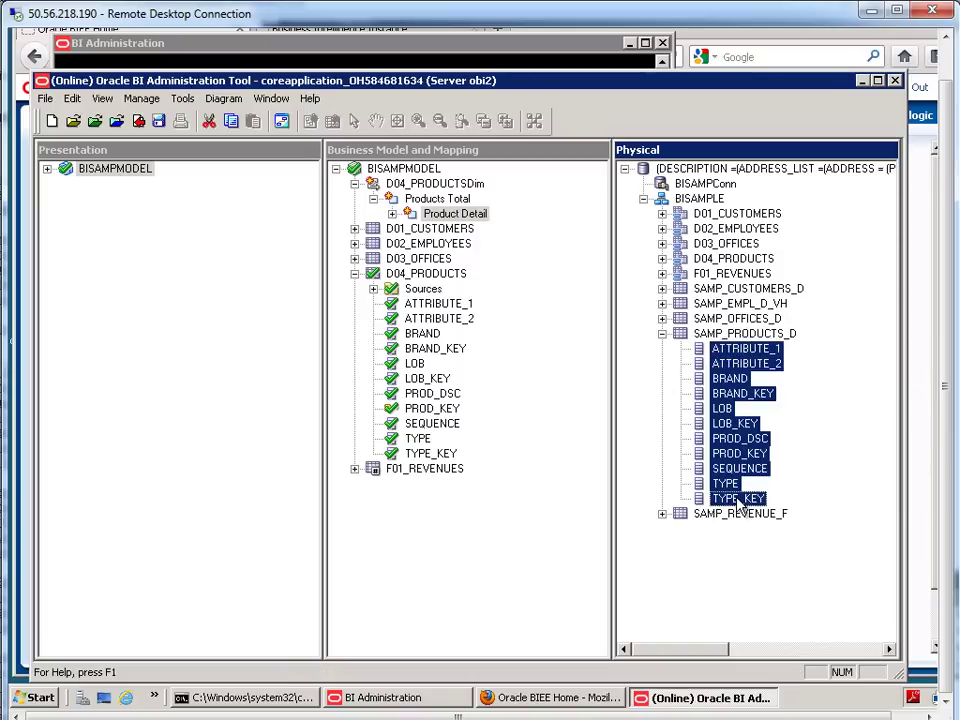
pyautogui.rightClick(733, 440)
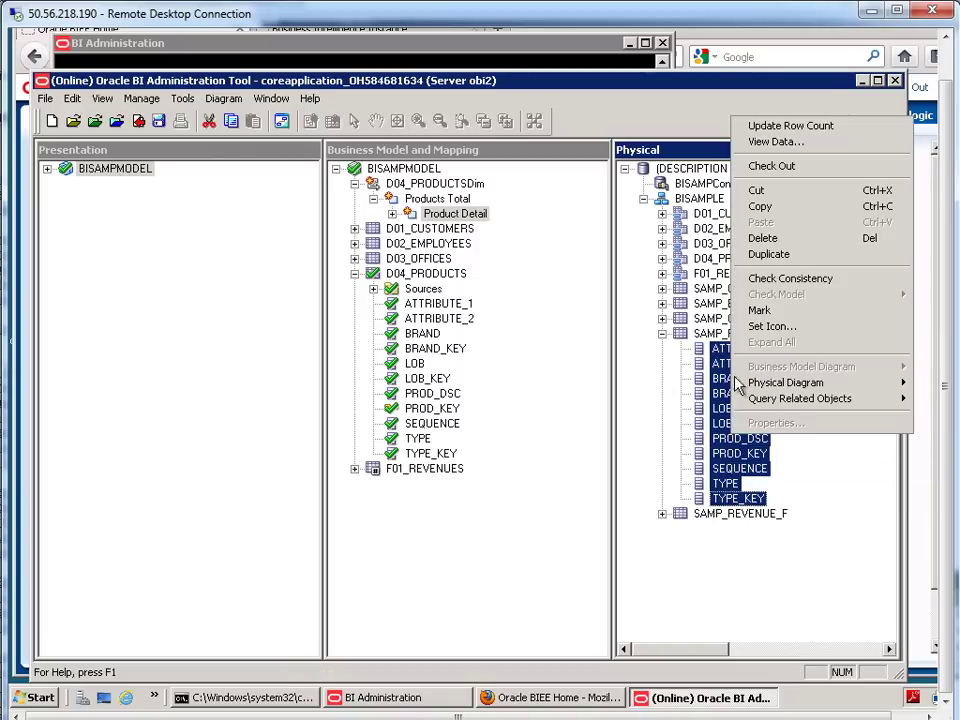
# - Run Update Row Count on the SAMP_PRODUCTS_D columns, checking them out
pyautogui.click(766, 127)
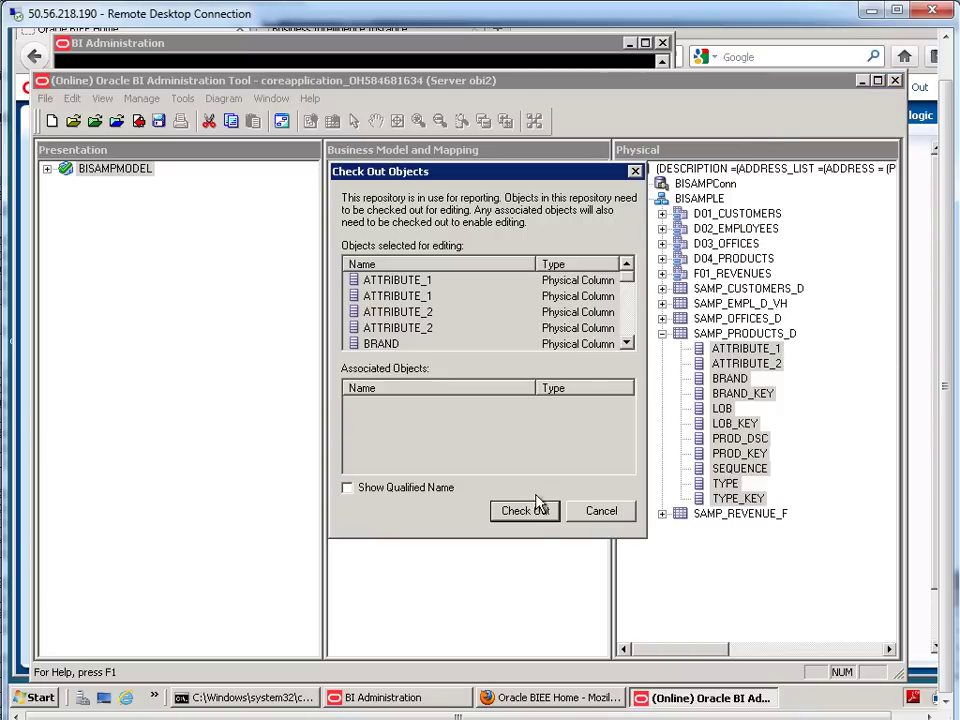
pyautogui.click(536, 508)
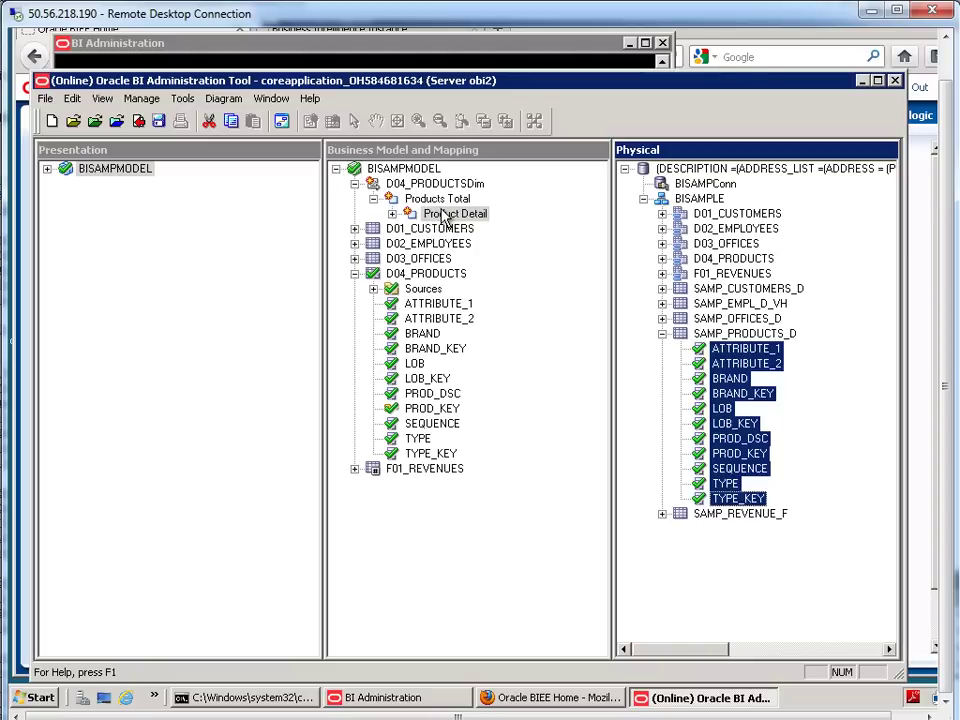
pyautogui.click(436, 199)
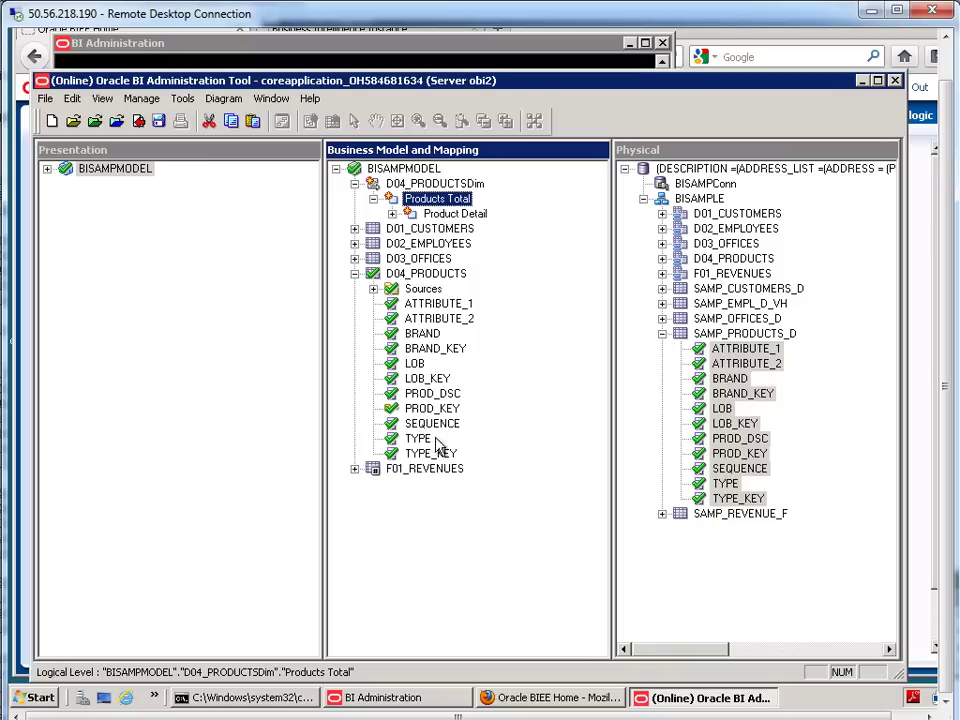
pyautogui.click(458, 214)
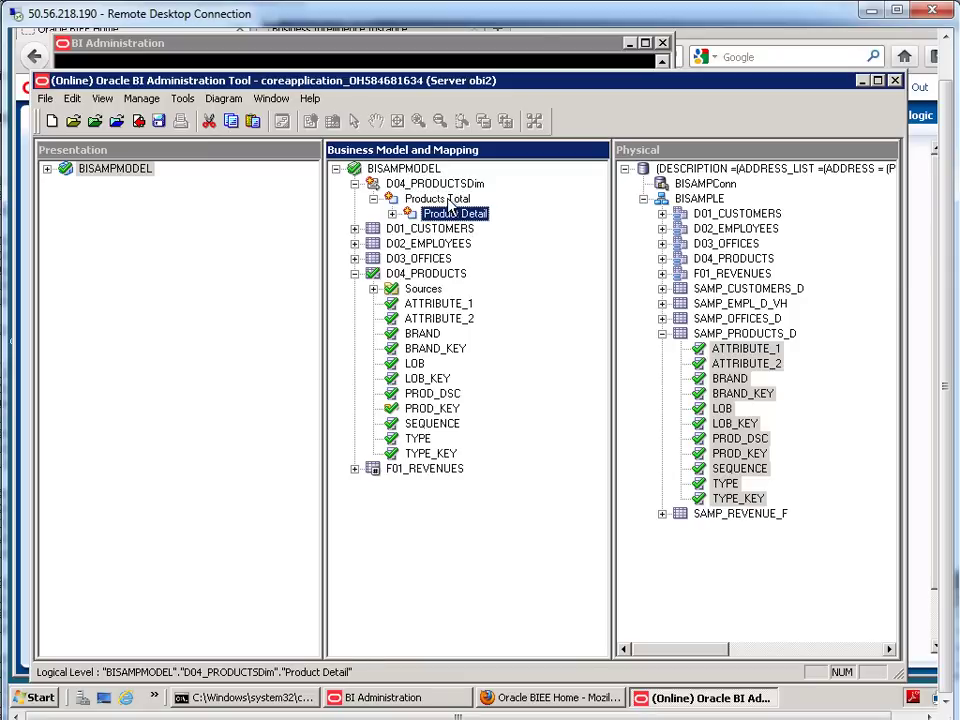
pyautogui.click(449, 202)
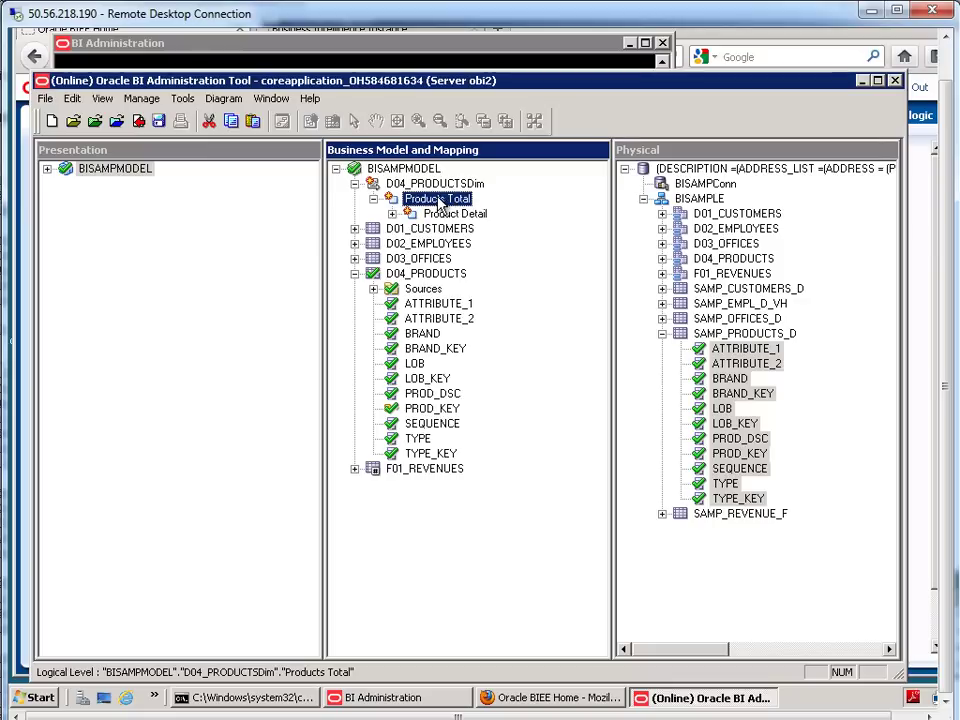
pyautogui.click(449, 217)
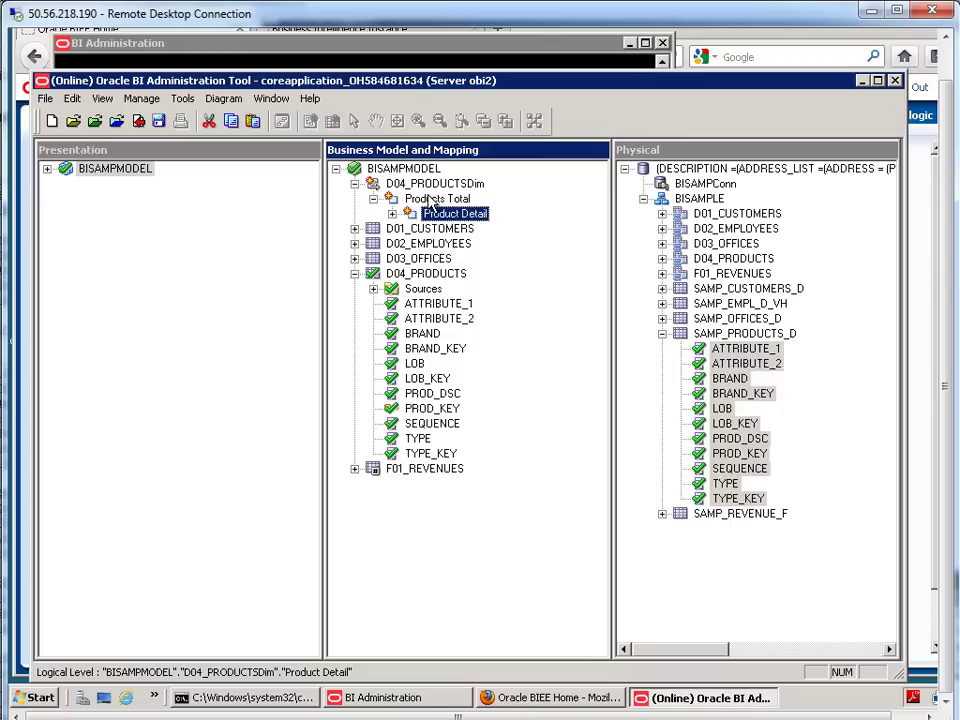
pyautogui.click(428, 199)
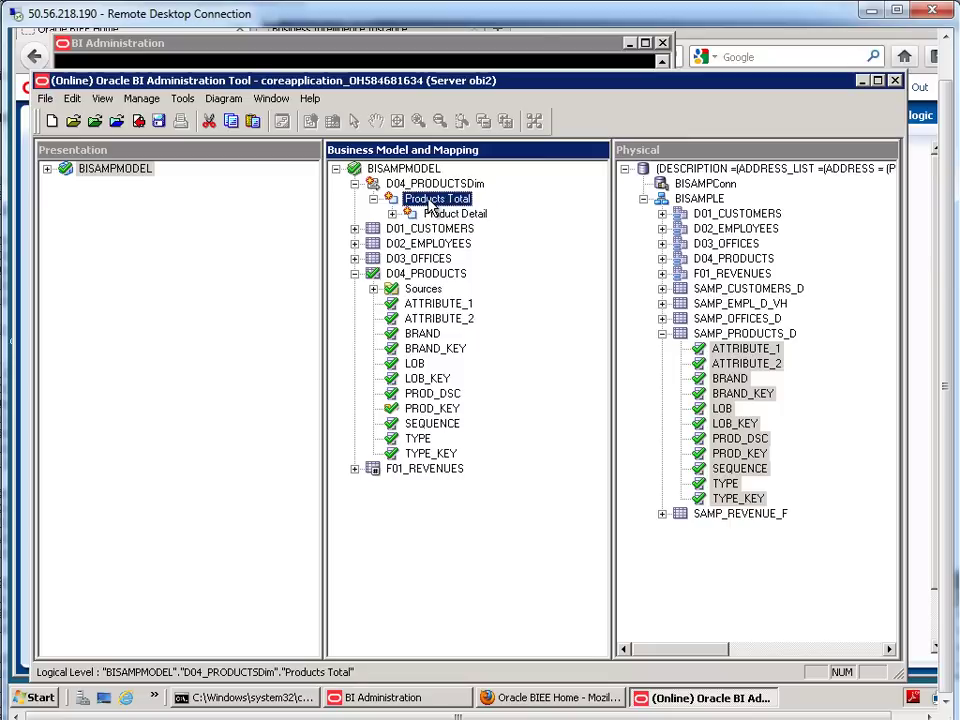
# - Create a Brand child level under Products Total and select its element count for editing
pyautogui.rightClick(430, 202)
pyautogui.moveTo(457, 211)
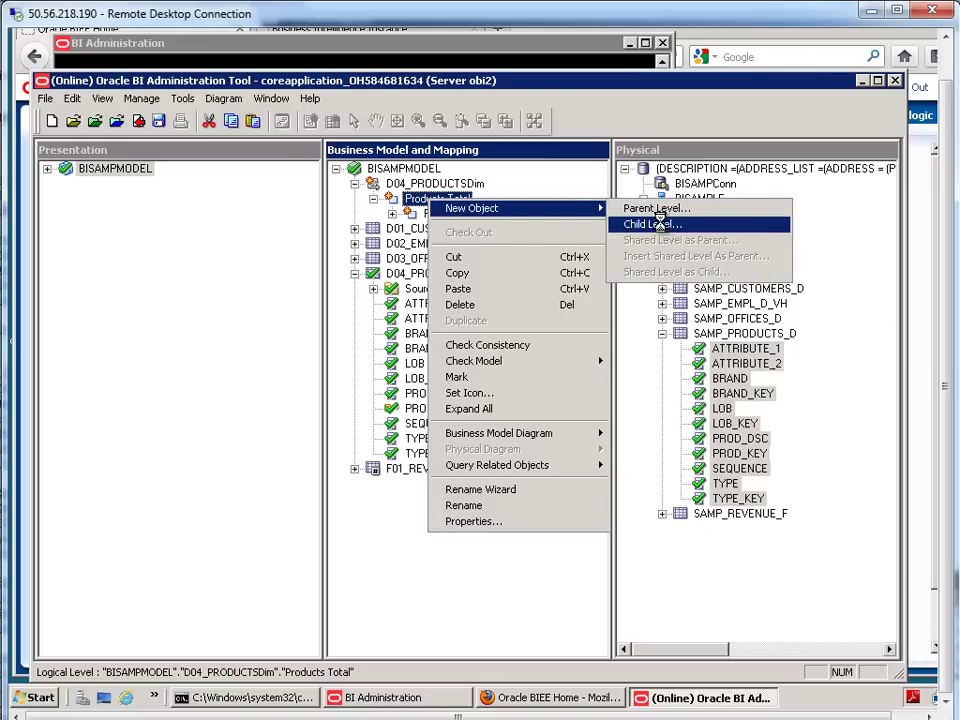
pyautogui.click(655, 224)
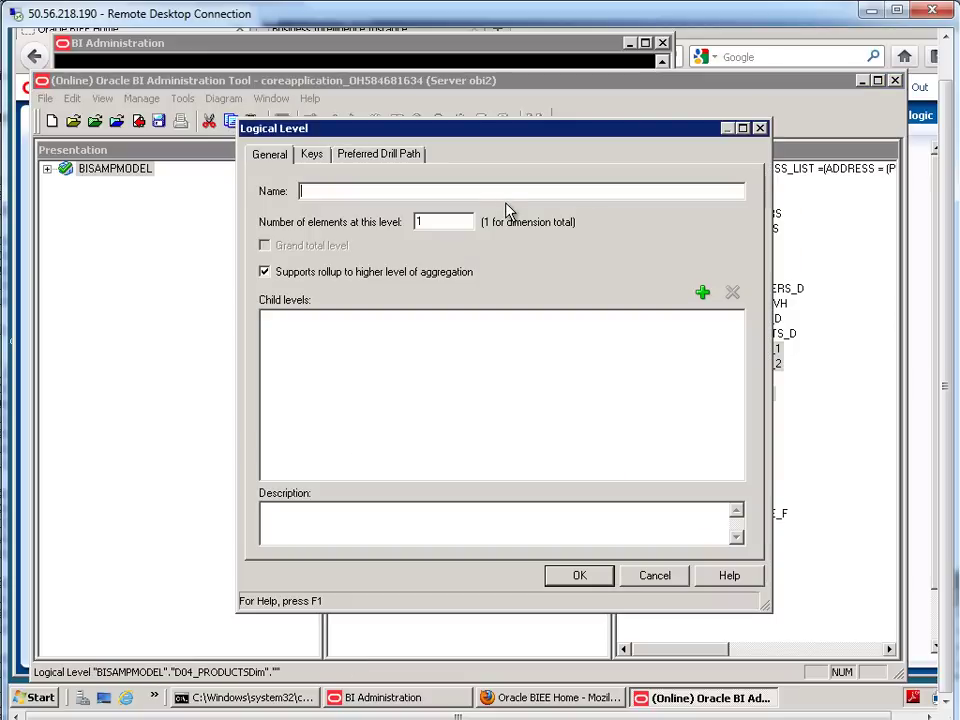
pyautogui.write('Brand')
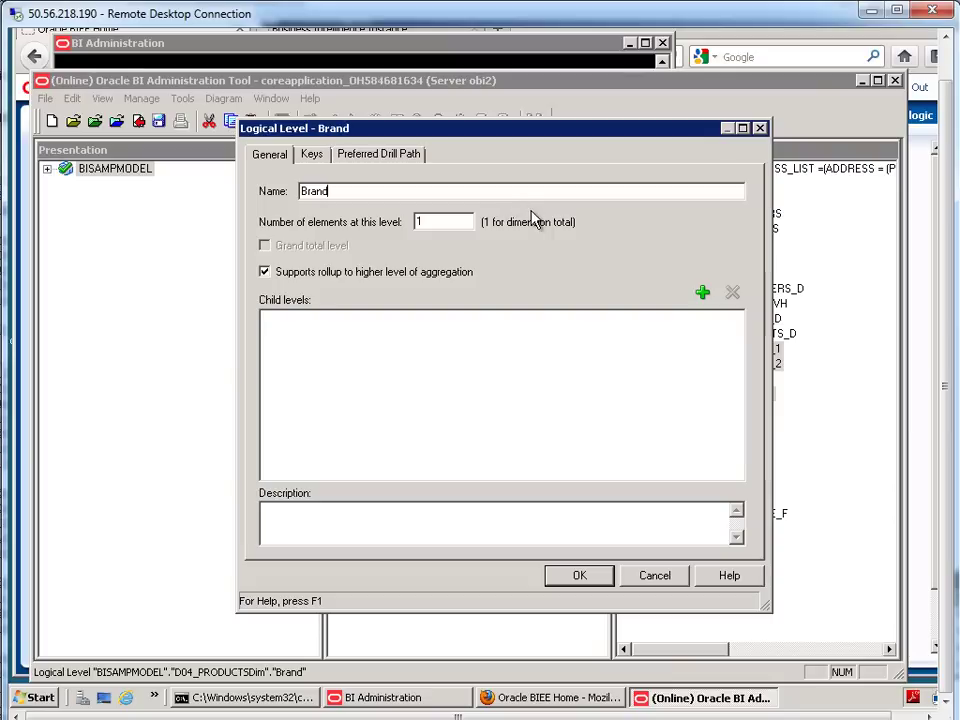
pyautogui.click(590, 577)
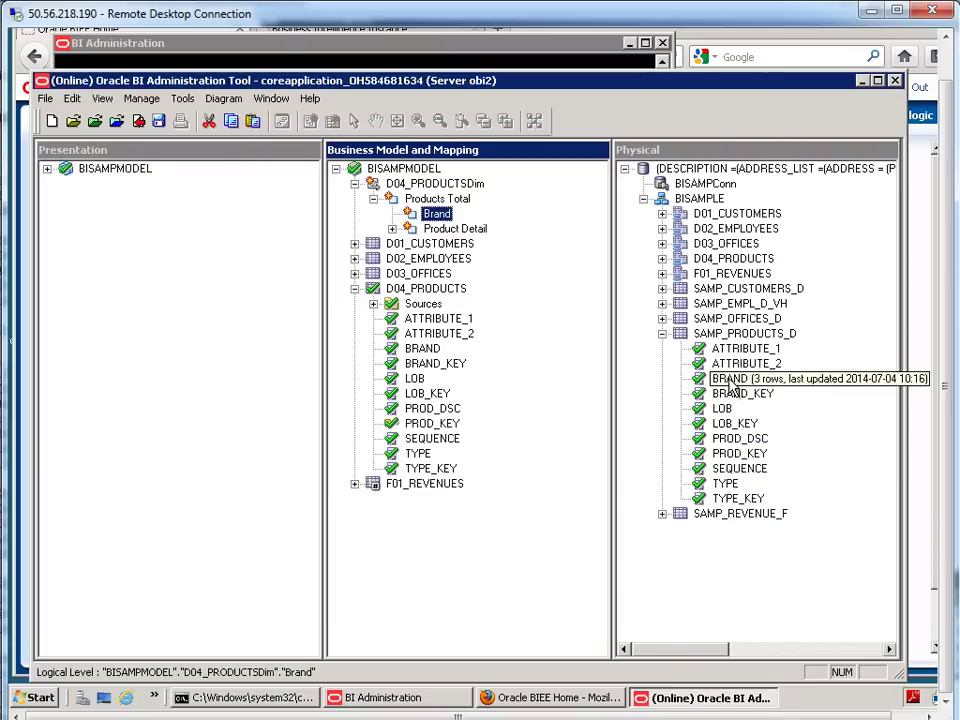
pyautogui.doubleClick(437, 213)
pyautogui.doubleClick(420, 221)
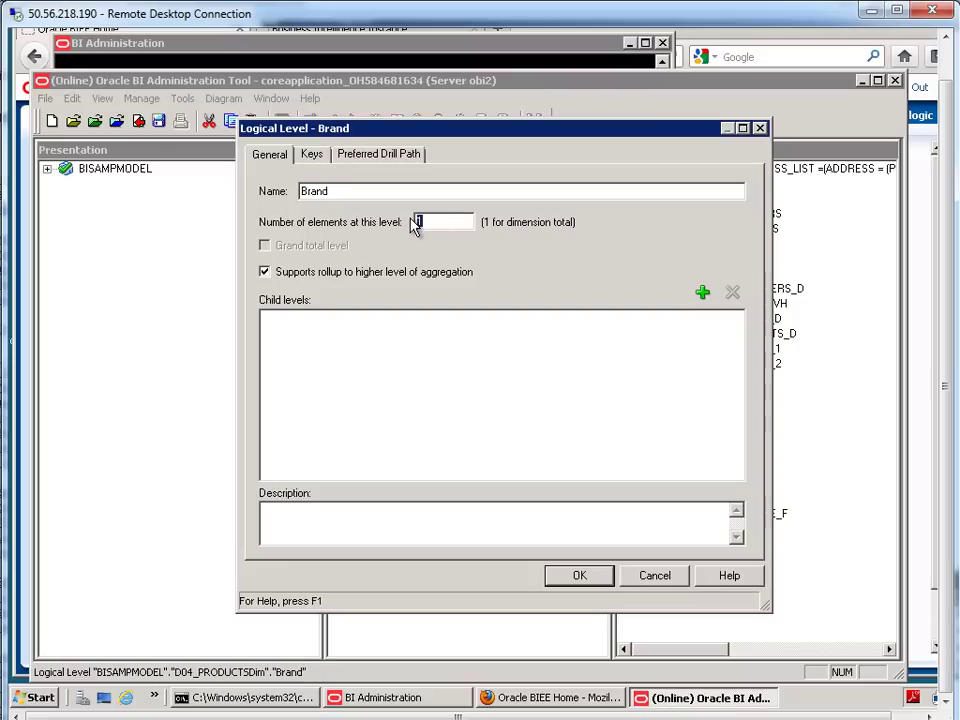
# - Set Brand to 3 elements with a primary key brandkey on BRAND_KEY
pyautogui.write('3')
pyautogui.click(314, 158)
pyautogui.click(296, 255)
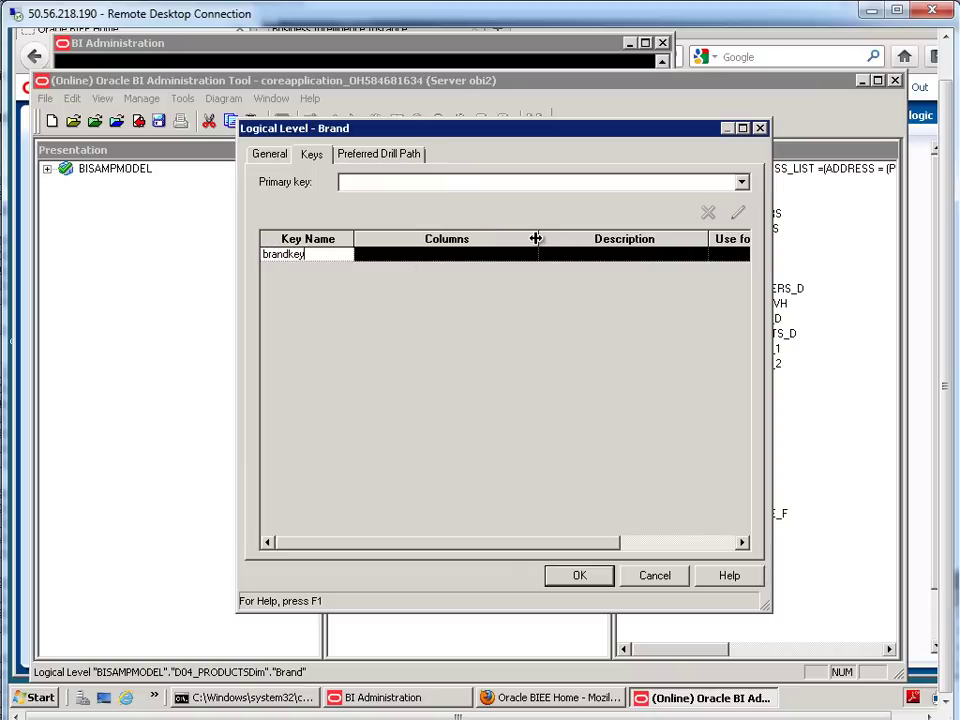
pyautogui.moveTo(485, 238); pyautogui.dragTo(538, 238)
pyautogui.click(513, 258)
pyautogui.click(529, 255)
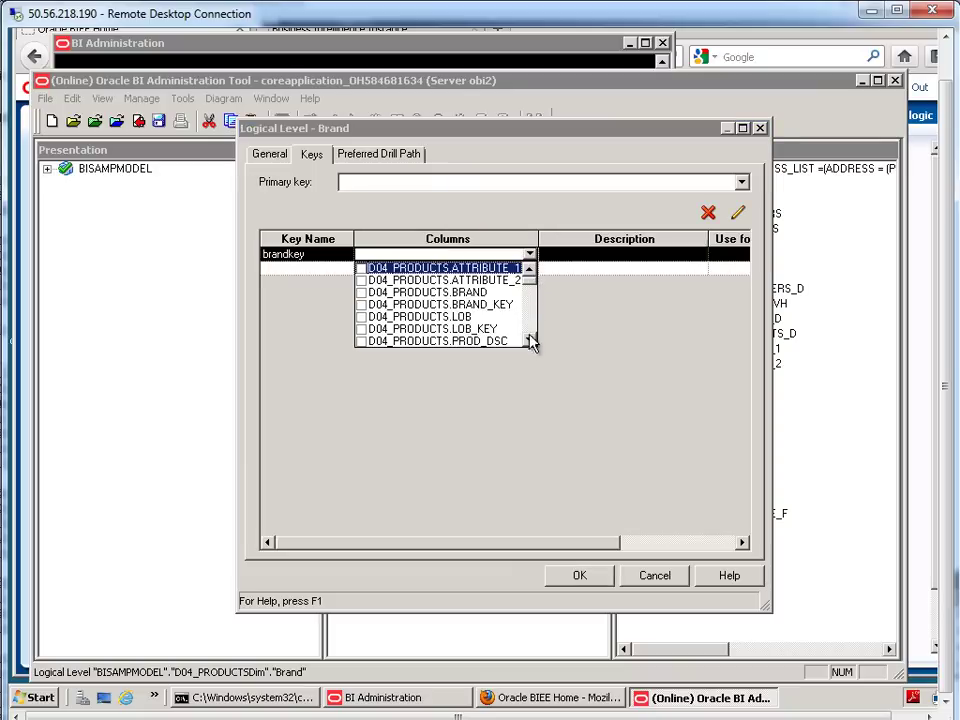
pyautogui.click(361, 304)
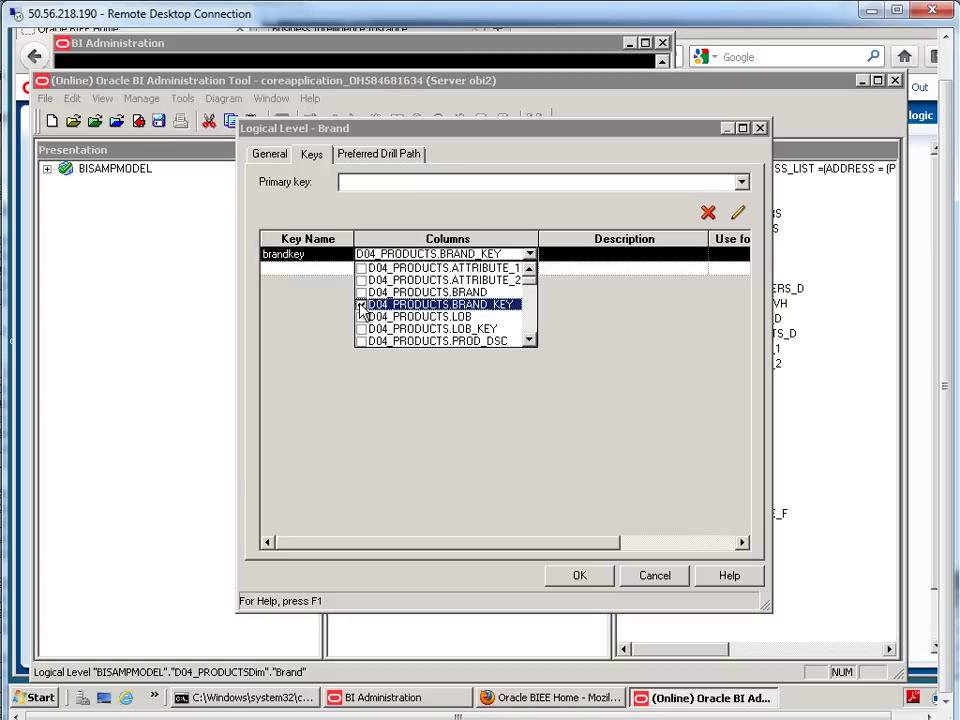
pyautogui.click(404, 193)
pyautogui.click(372, 199)
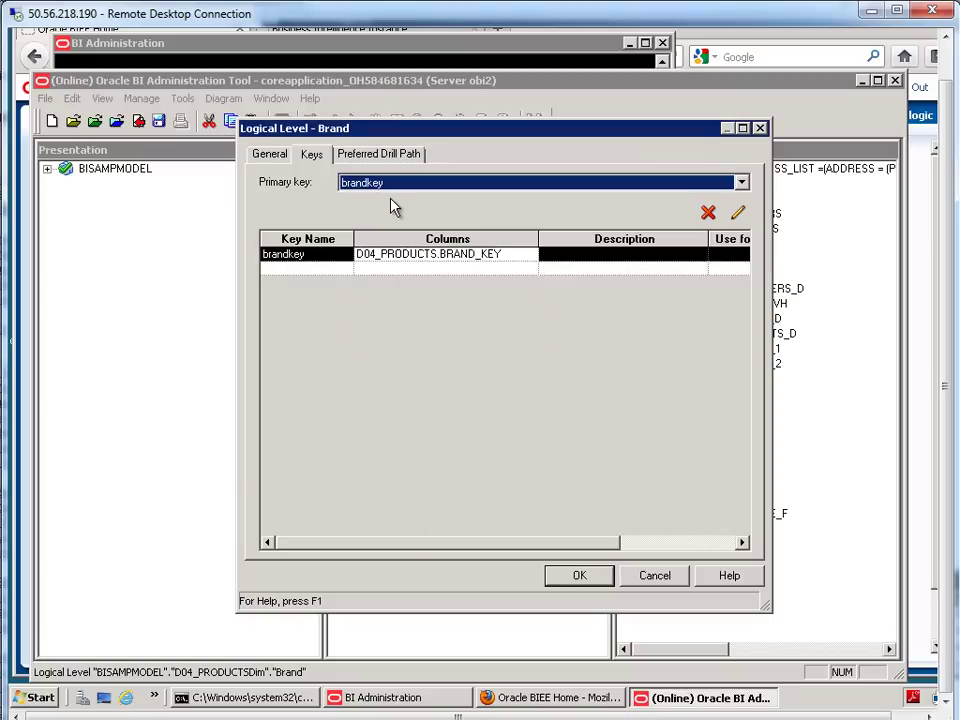
# - Add a display key 'brand' on D04_PRODUCTS.BRAND and confirm the Brand level
pyautogui.click(315, 268)
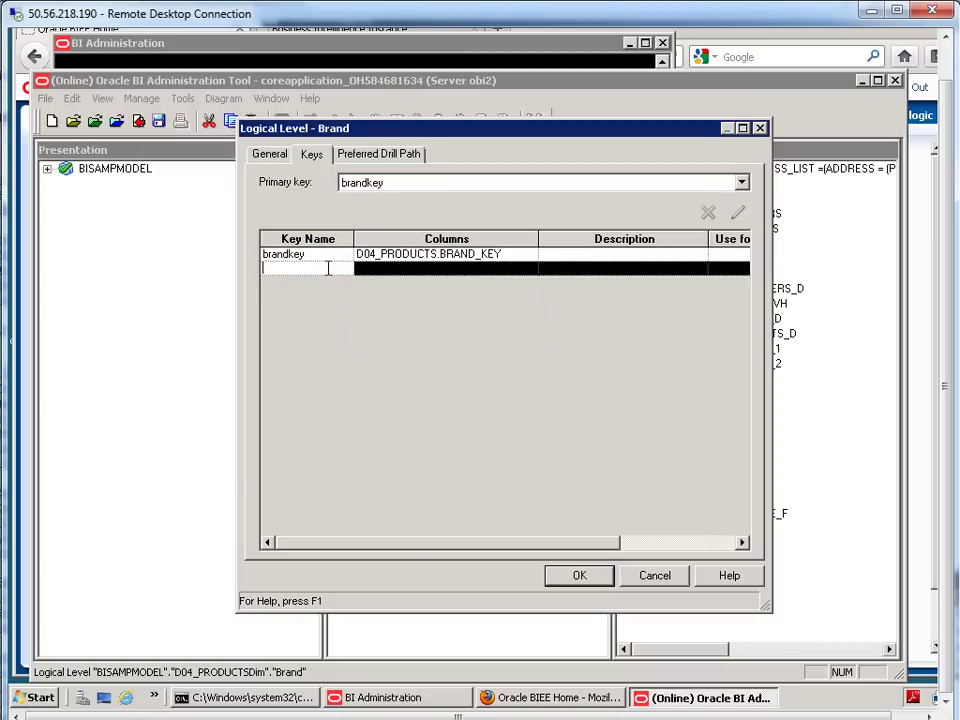
pyautogui.write('brand')
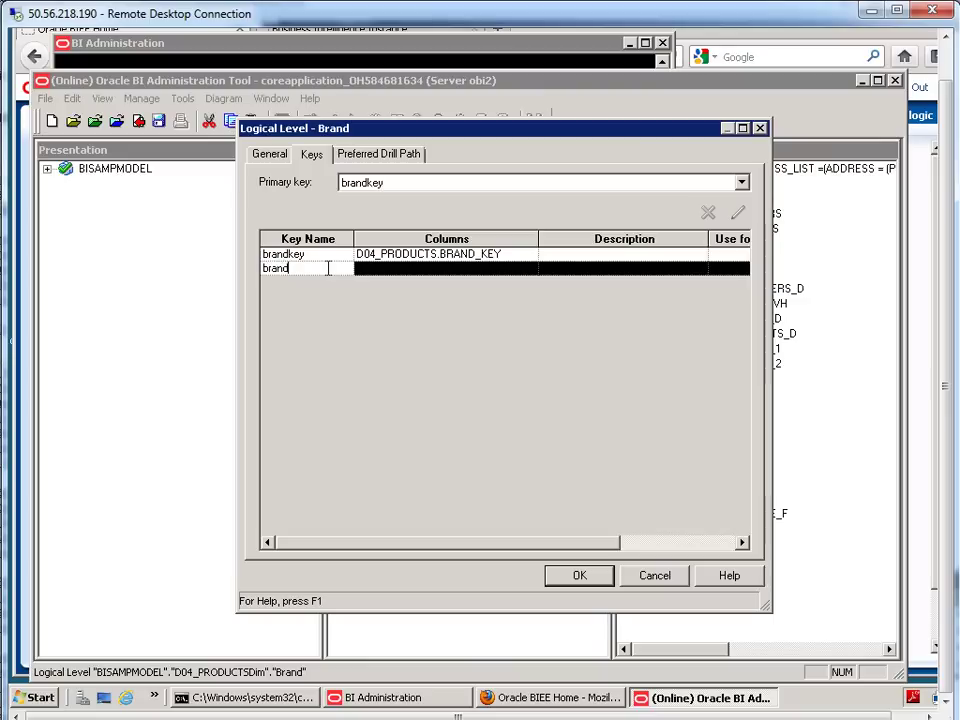
pyautogui.click(386, 269)
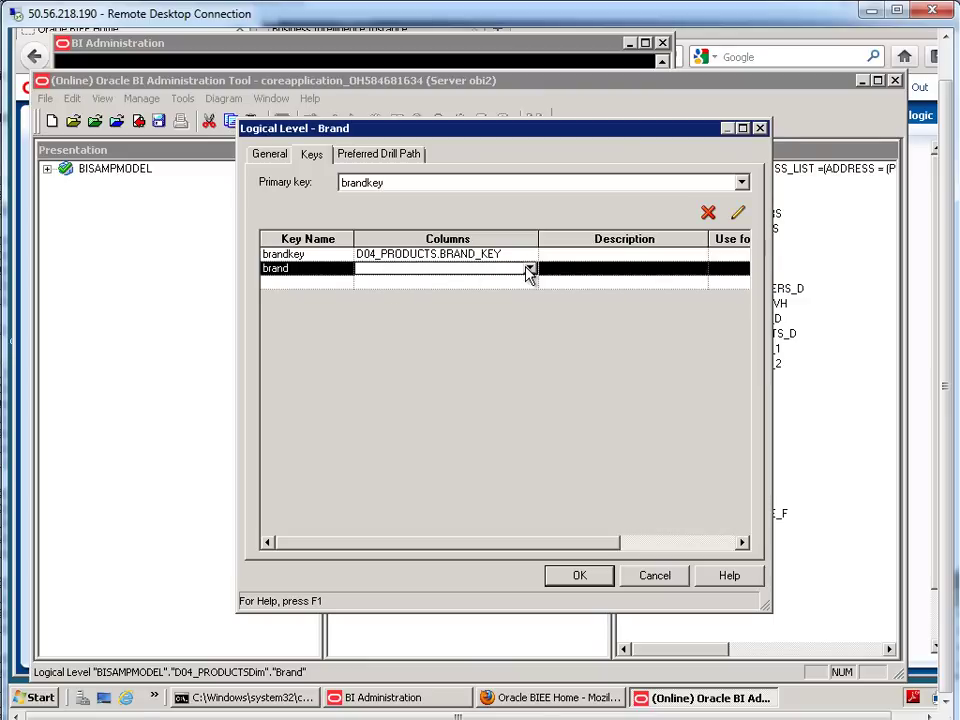
pyautogui.click(527, 269)
pyautogui.click(361, 306)
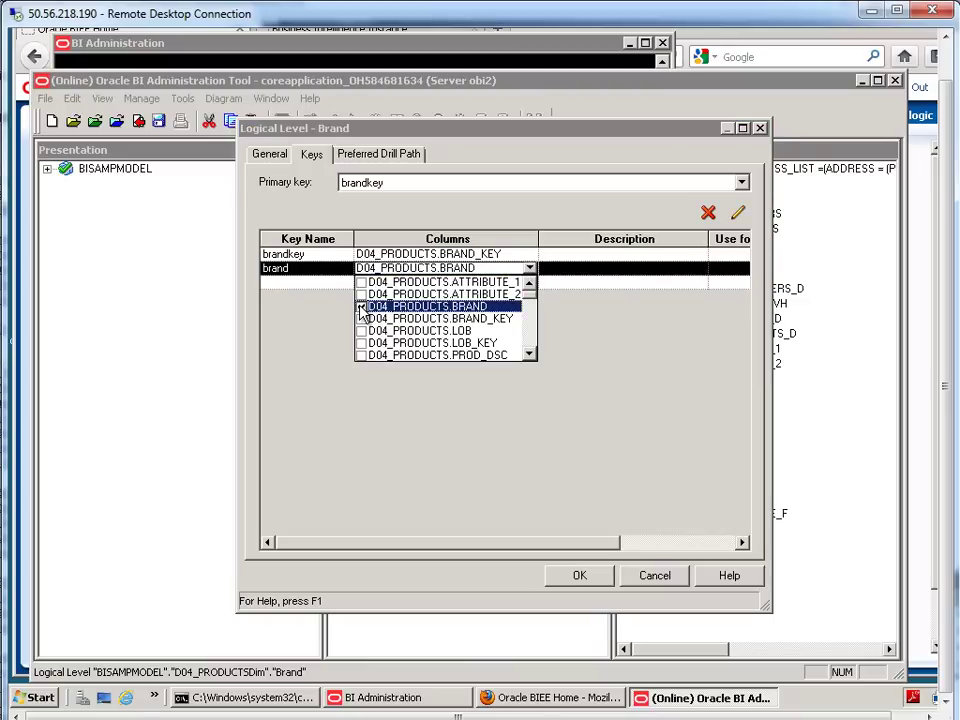
pyautogui.click(493, 429)
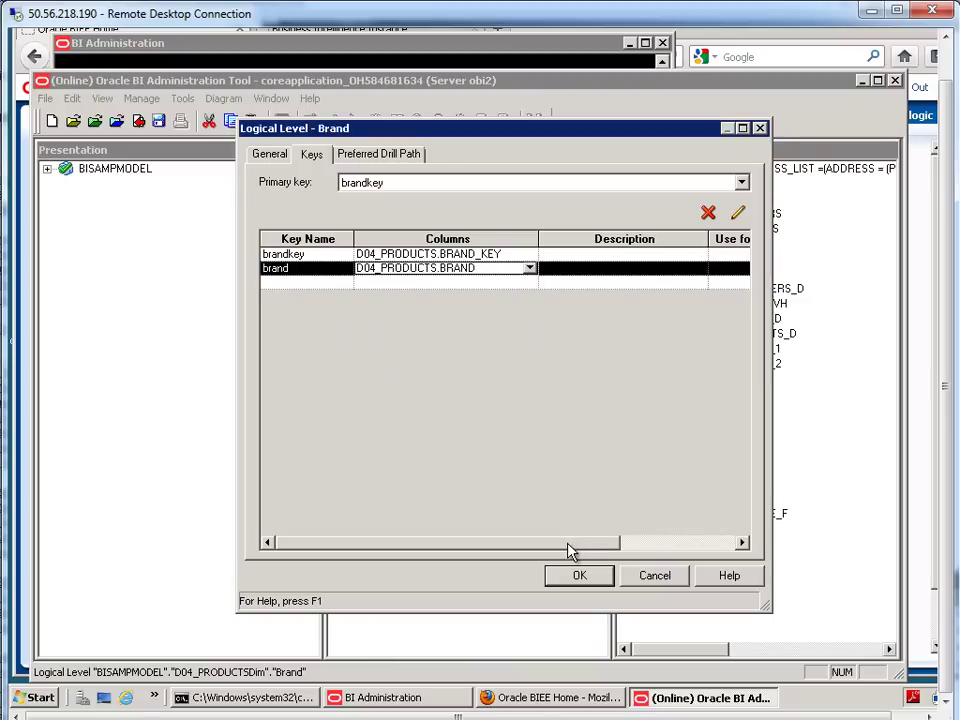
pyautogui.moveTo(596, 544); pyautogui.dragTo(688, 558)
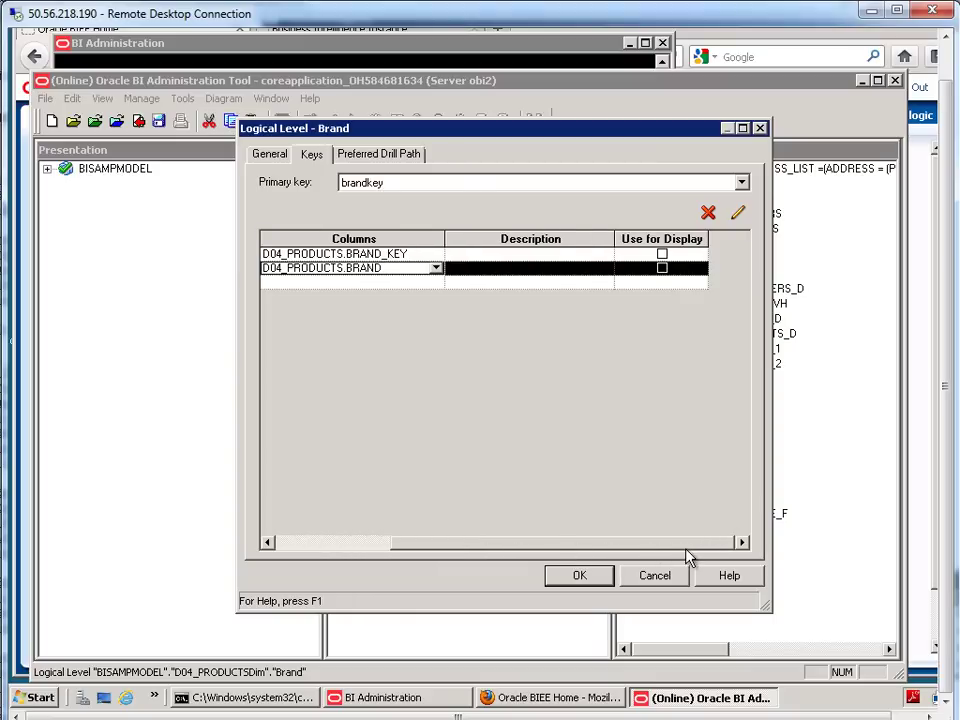
pyautogui.click(662, 268)
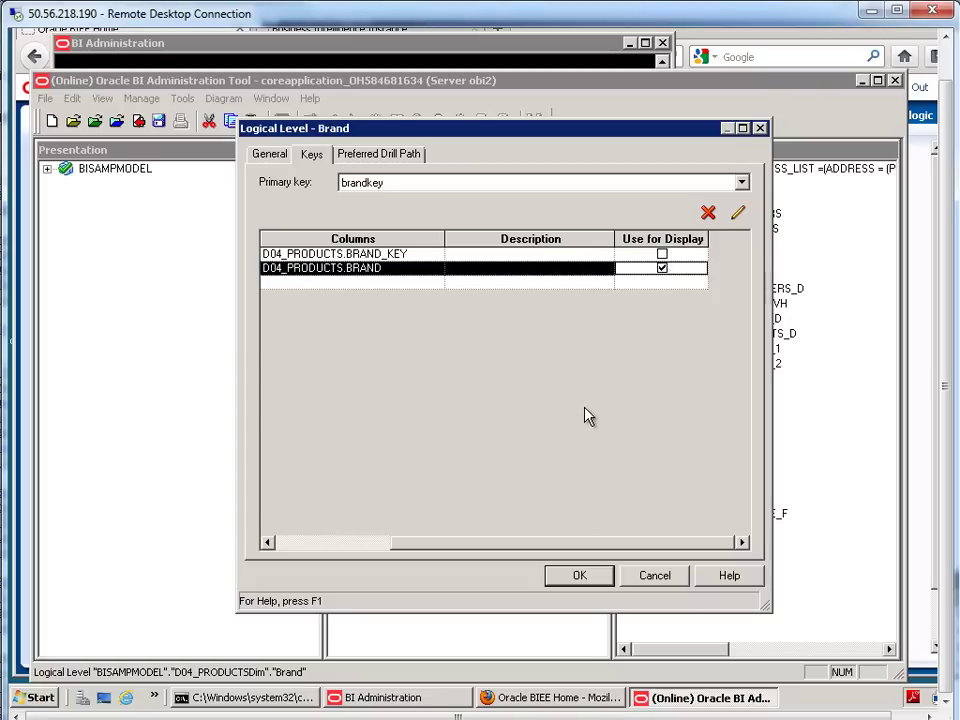
pyautogui.click(603, 574)
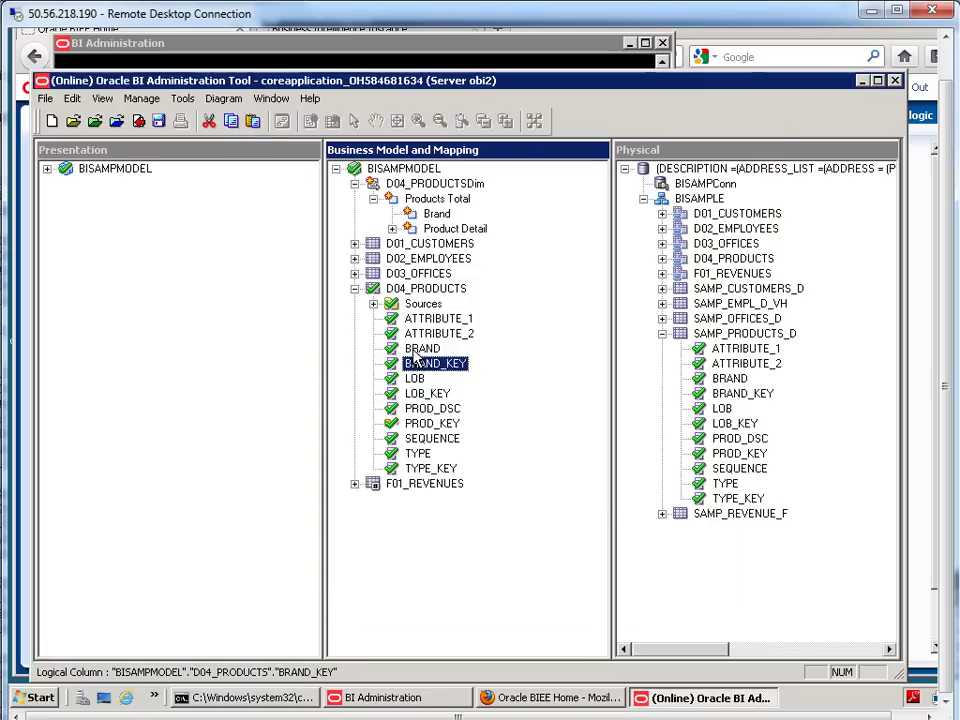
# - Add a Lob child level under Brand and open its properties
pyautogui.click(418, 349)
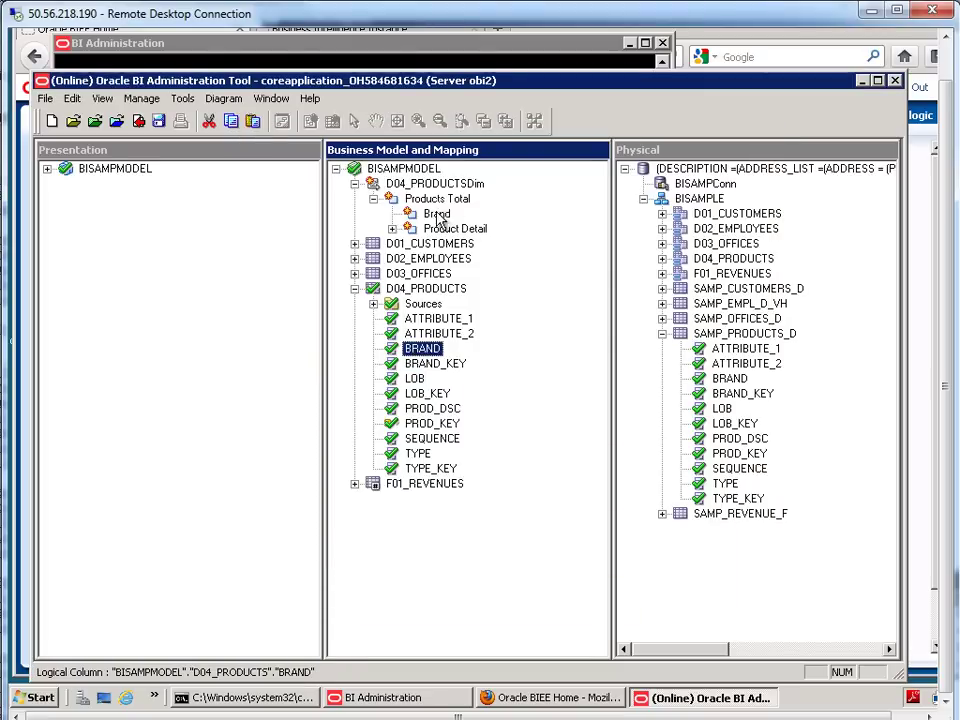
pyautogui.rightClick(437, 219)
pyautogui.moveTo(470, 221)
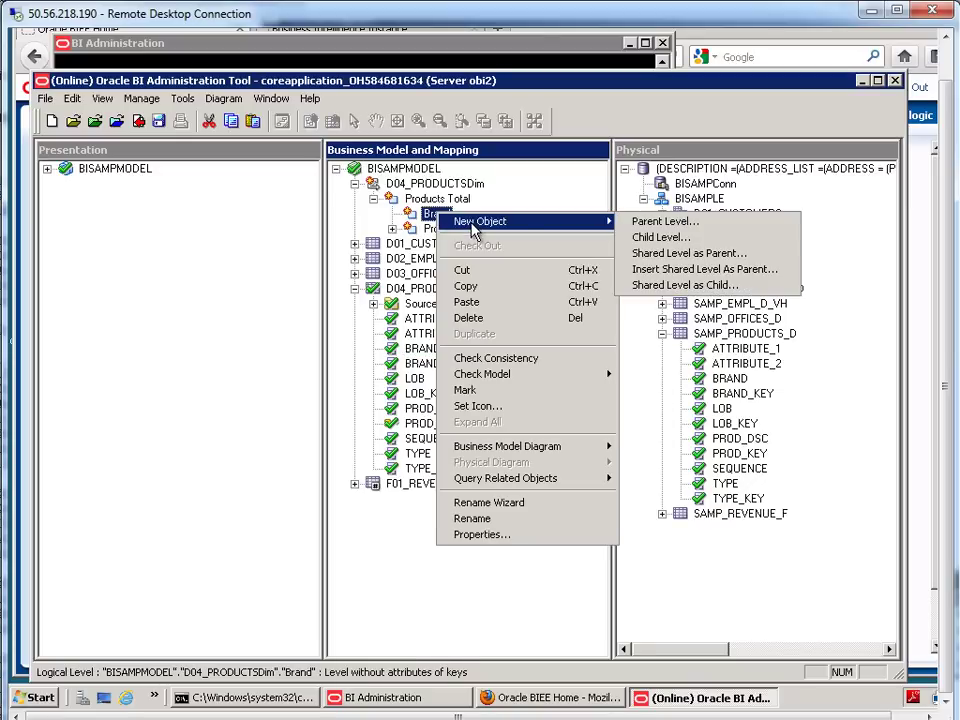
pyautogui.click(664, 239)
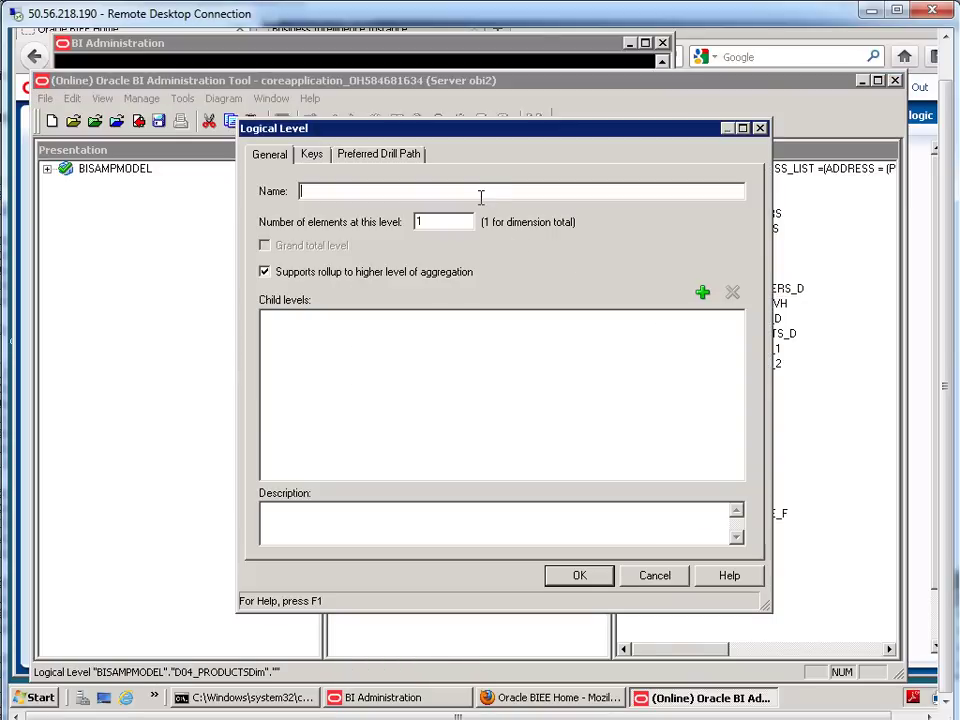
pyautogui.write('Lob')
pyautogui.click(591, 578)
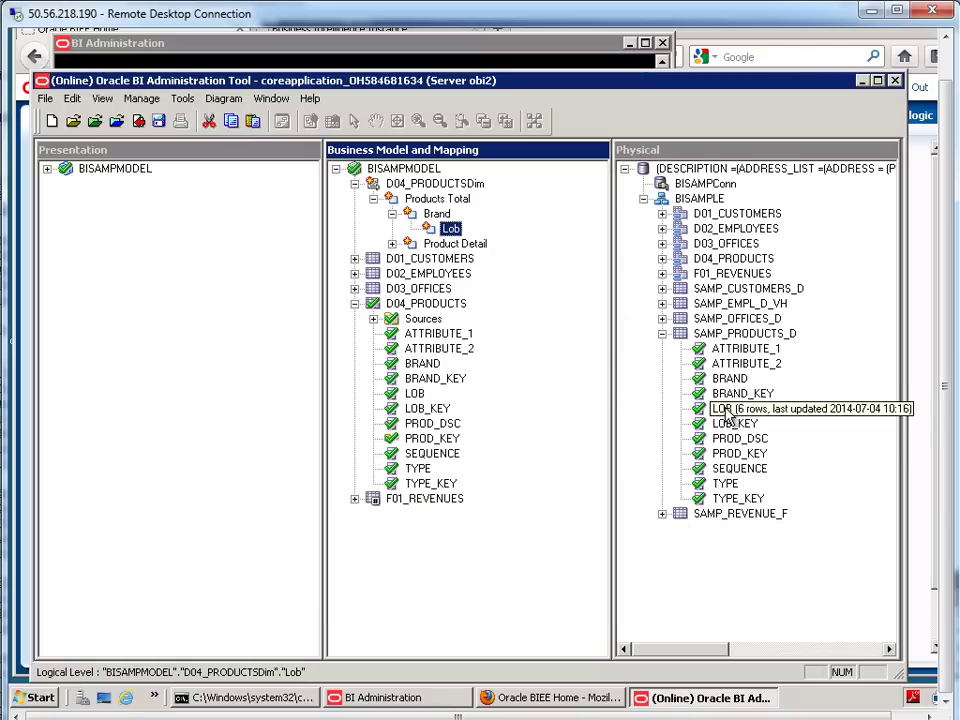
pyautogui.doubleClick(450, 228)
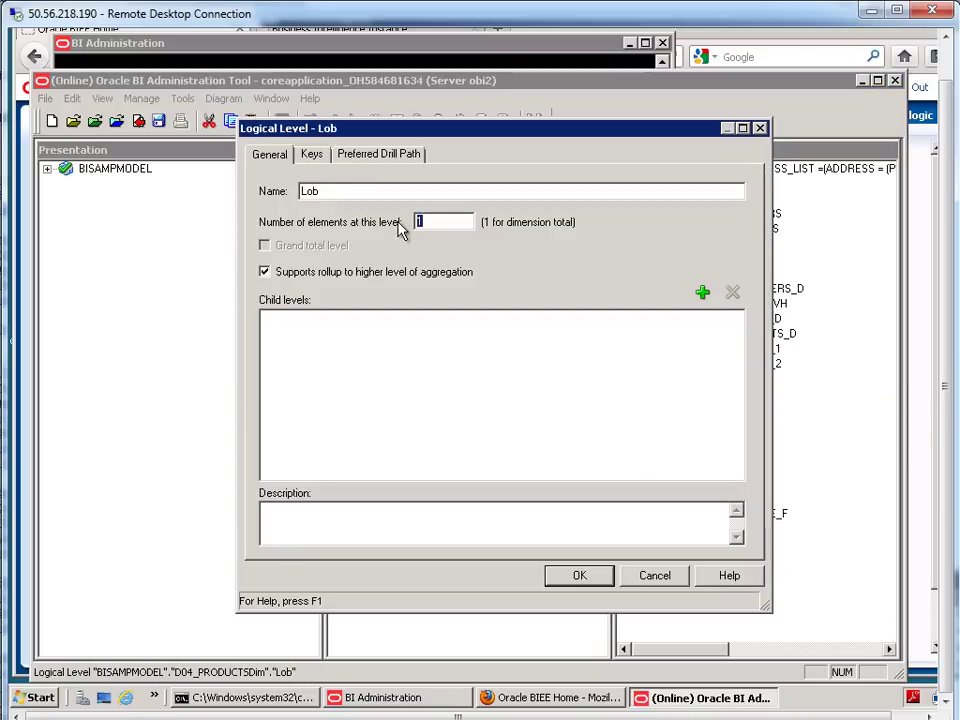
# - Add a lobkey key on D04_PRODUCTS.LOB_KEY to the Lob level
pyautogui.click(316, 156)
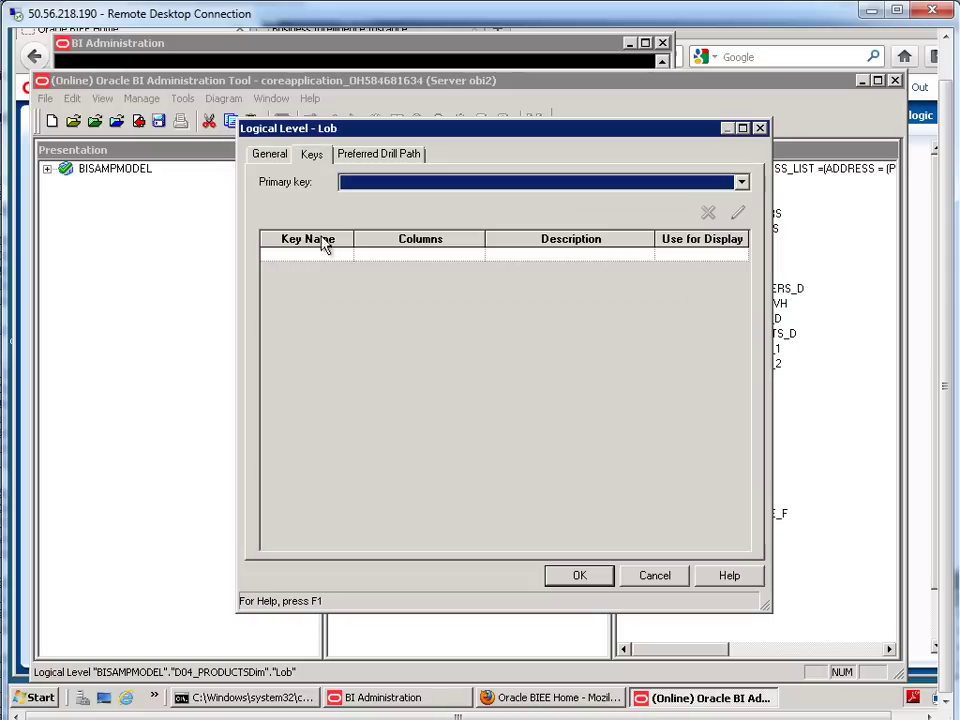
pyautogui.click(321, 252)
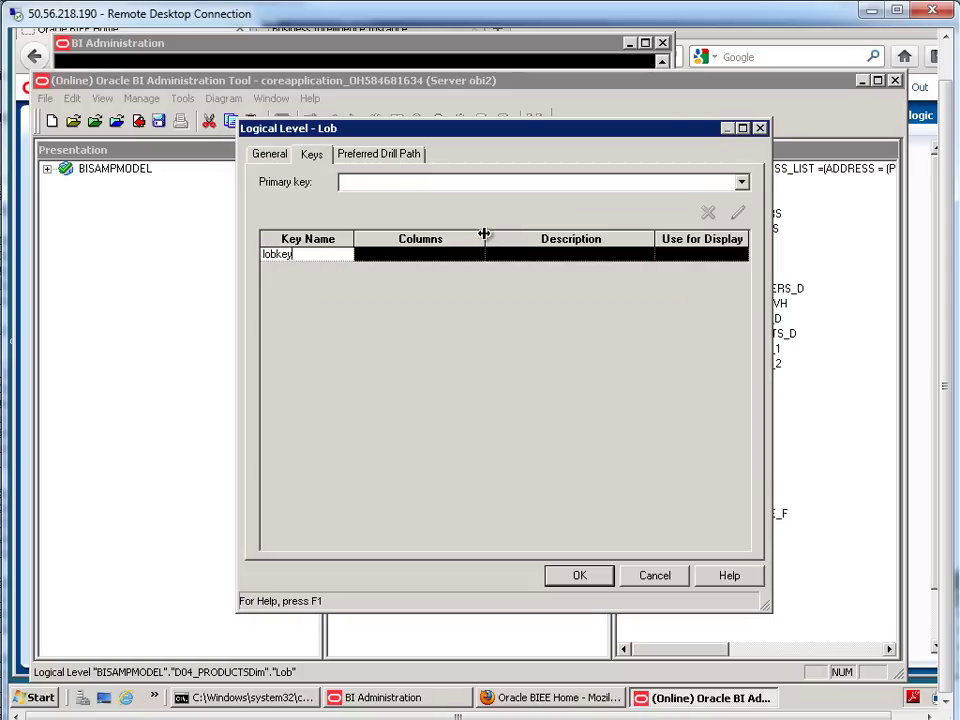
pyautogui.moveTo(485, 238); pyautogui.dragTo(514, 239)
pyautogui.click(505, 258)
pyautogui.click(506, 256)
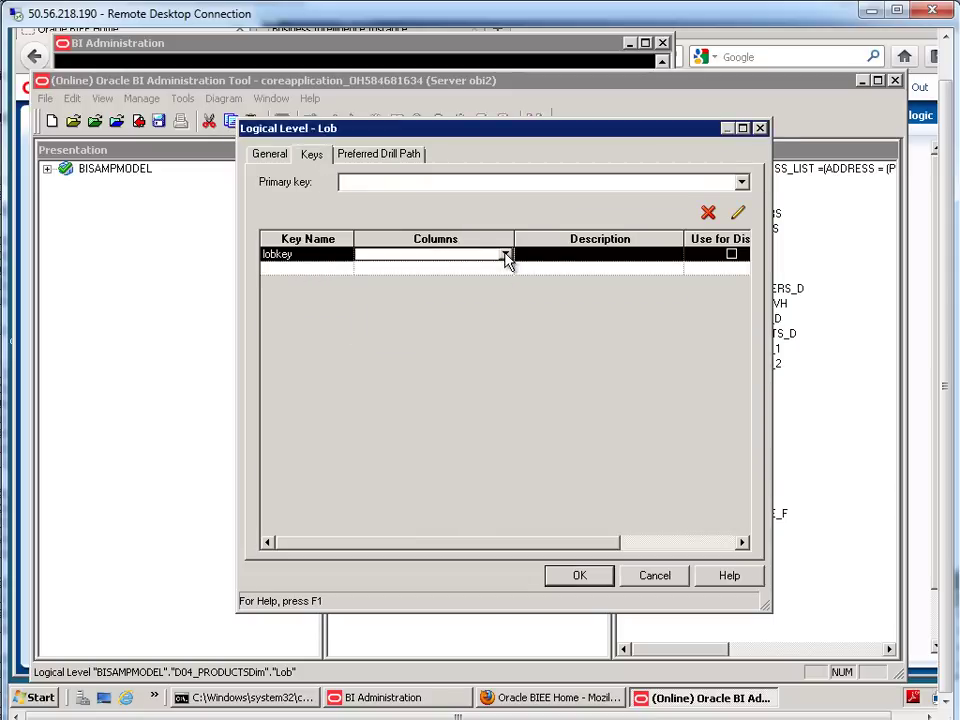
pyautogui.click(506, 257)
pyautogui.click(507, 340)
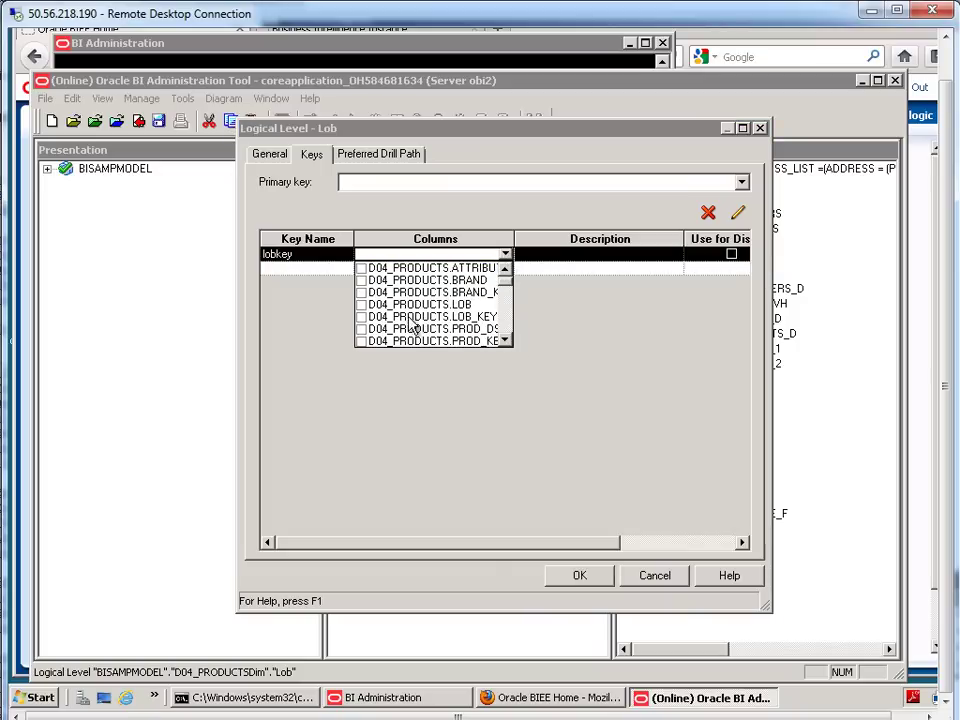
pyautogui.click(362, 316)
pyautogui.click(317, 272)
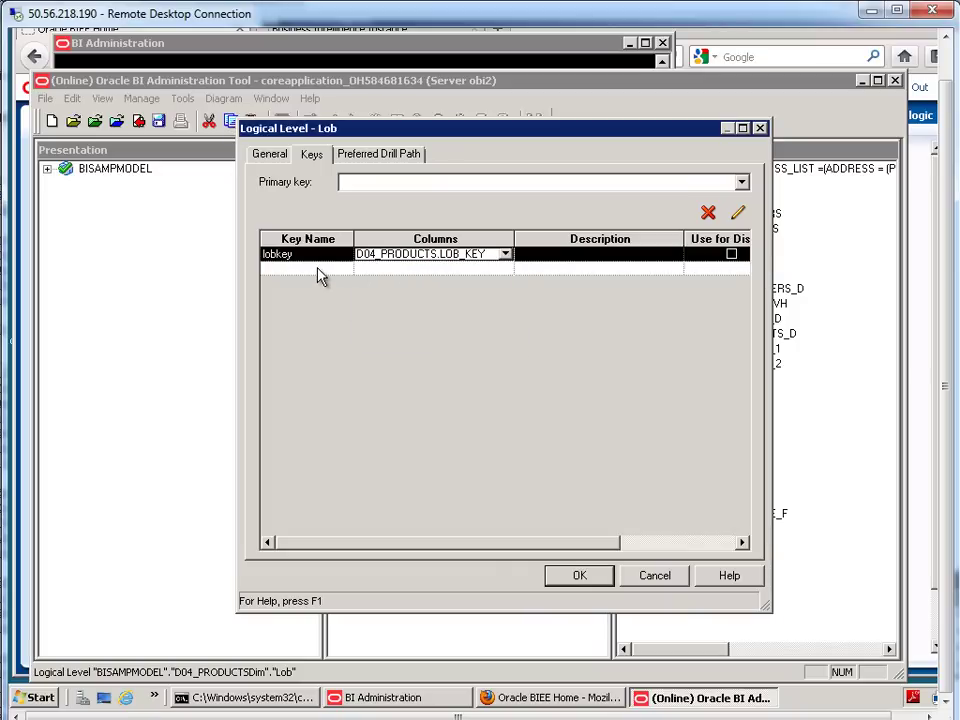
# - Add a lob display key on D04_PRODUCTS.LOB and make lobkey the primary key
pyautogui.click(317, 267)
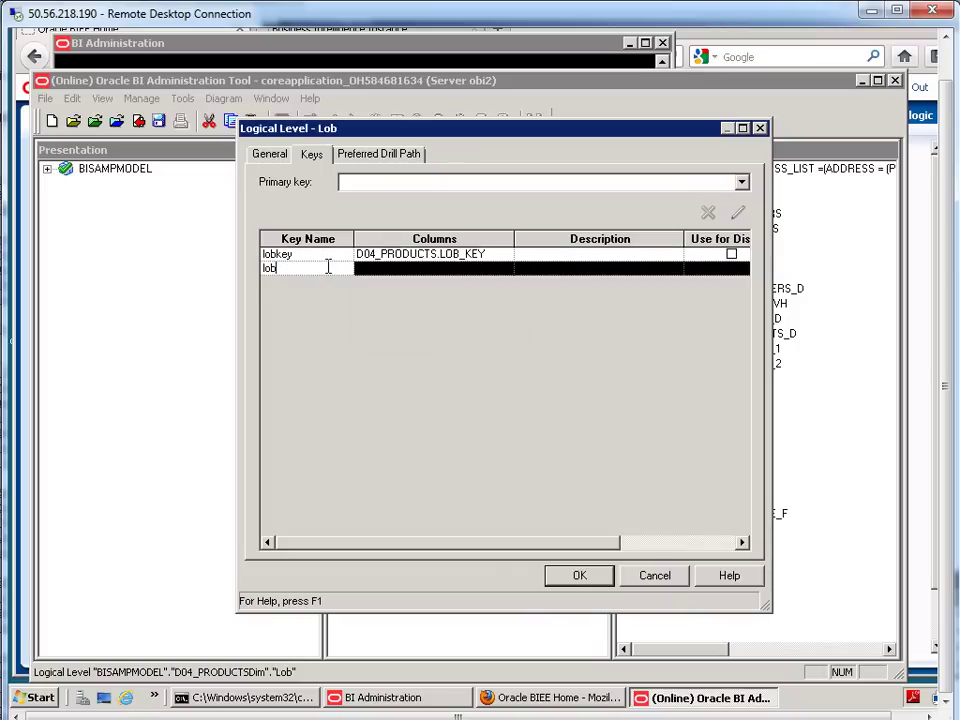
pyautogui.click(417, 272)
pyautogui.click(497, 270)
pyautogui.click(507, 269)
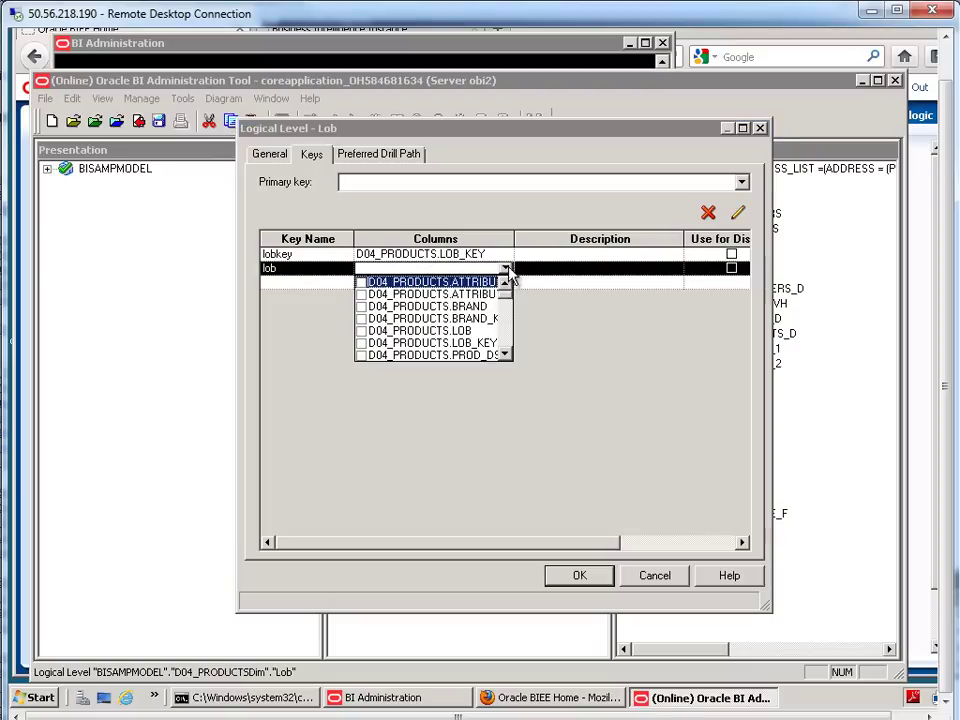
pyautogui.click(361, 330)
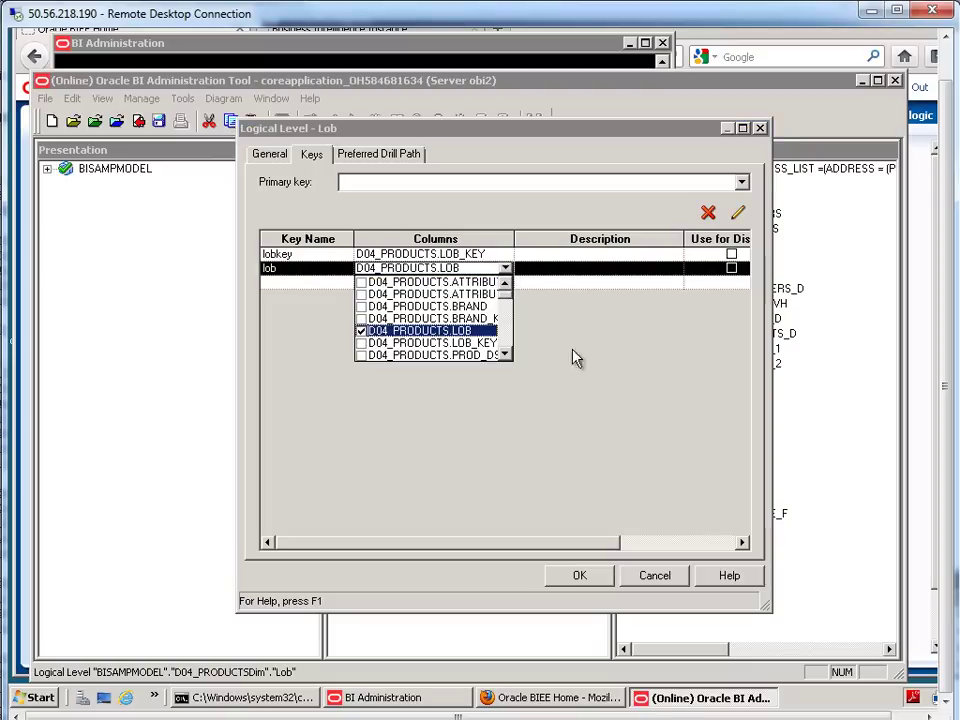
pyautogui.click(694, 316)
pyautogui.click(732, 268)
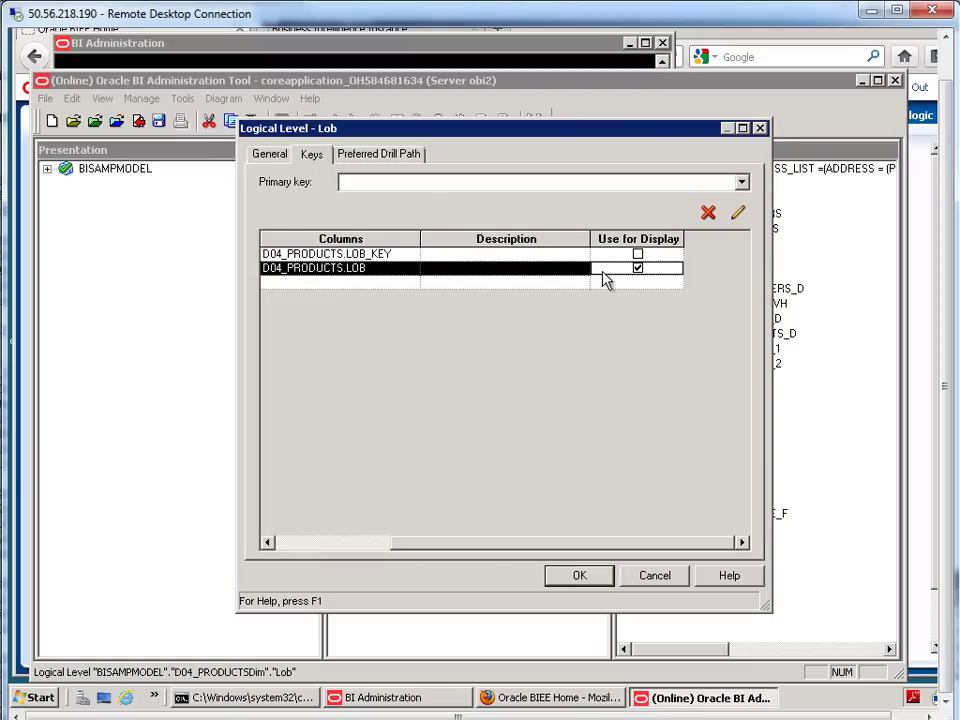
pyautogui.click(412, 184)
pyautogui.click(380, 201)
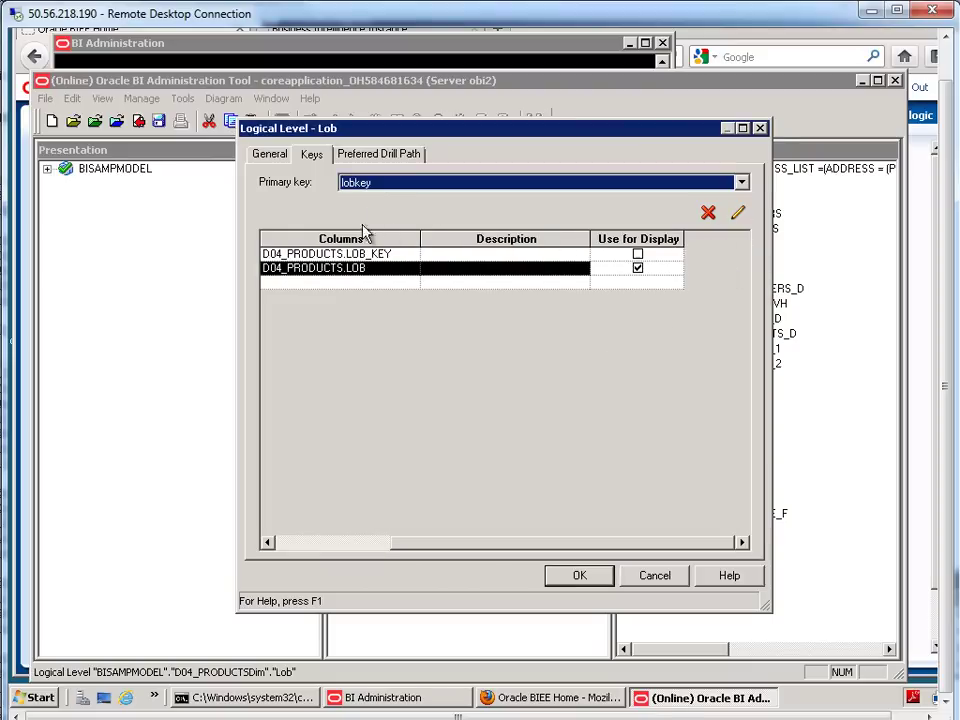
# - Confirm the Lob level and add a new child level named ProductType beneath it
pyautogui.click(580, 576)
pyautogui.rightClick(450, 232)
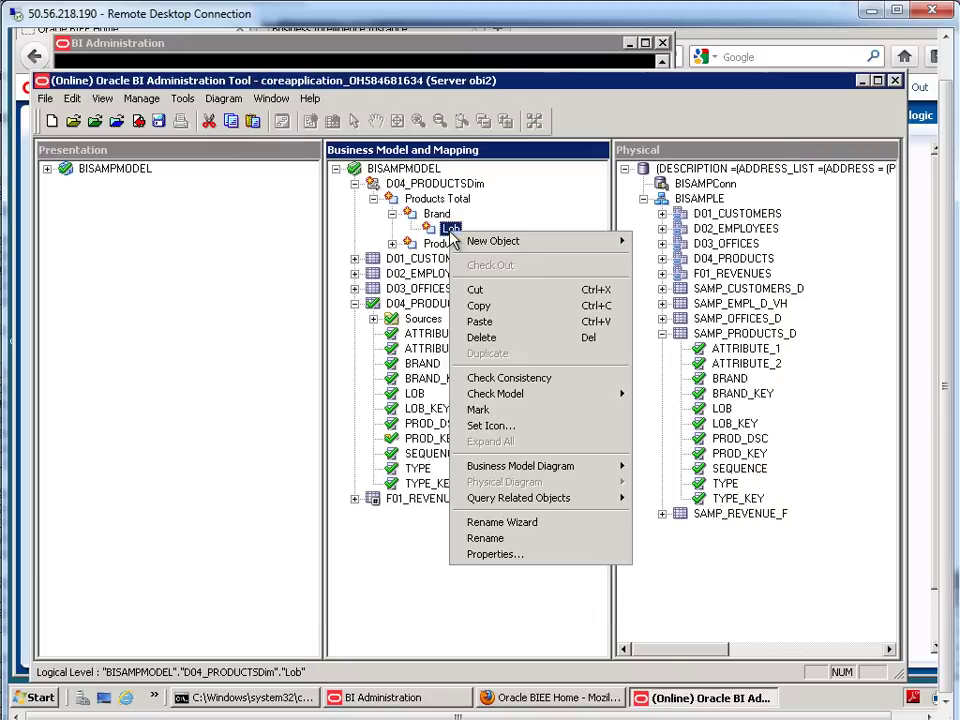
pyautogui.moveTo(480, 242)
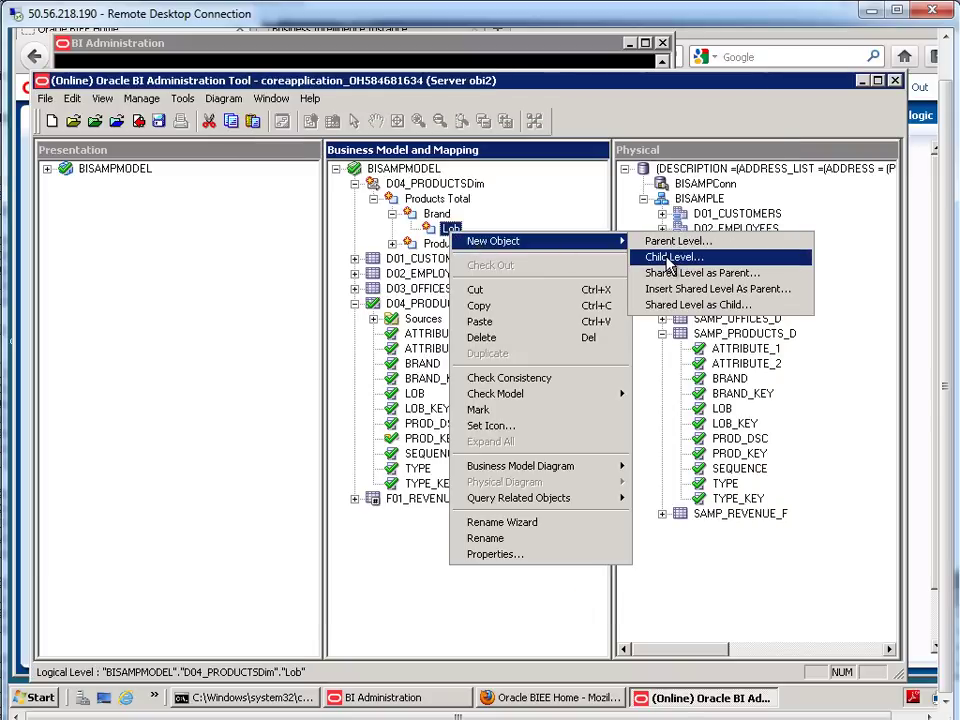
pyautogui.click(668, 258)
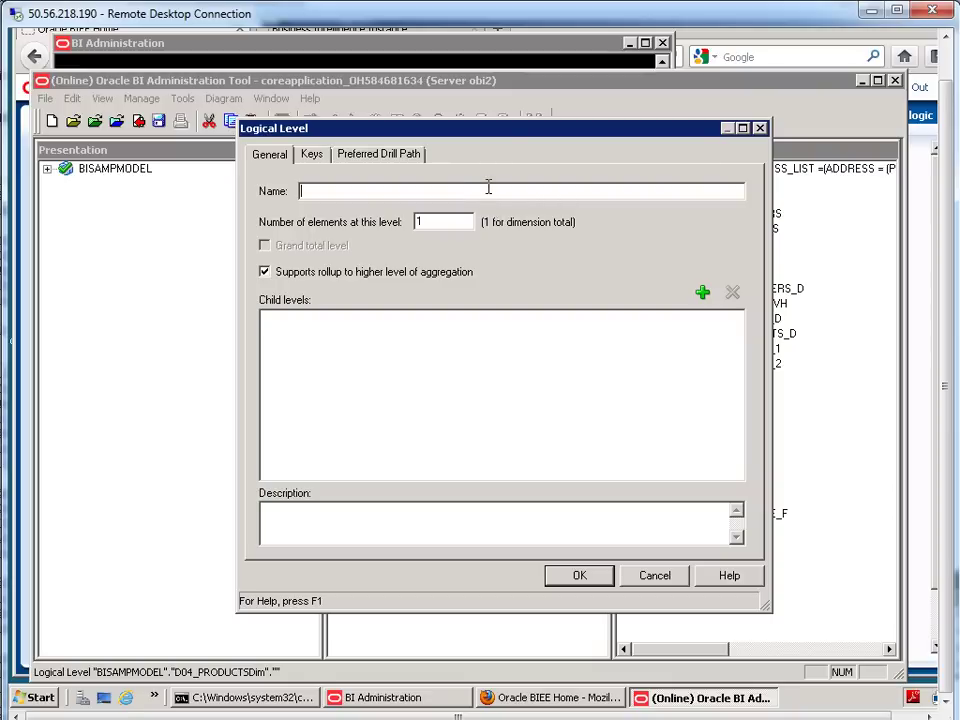
pyautogui.write('ProductT')
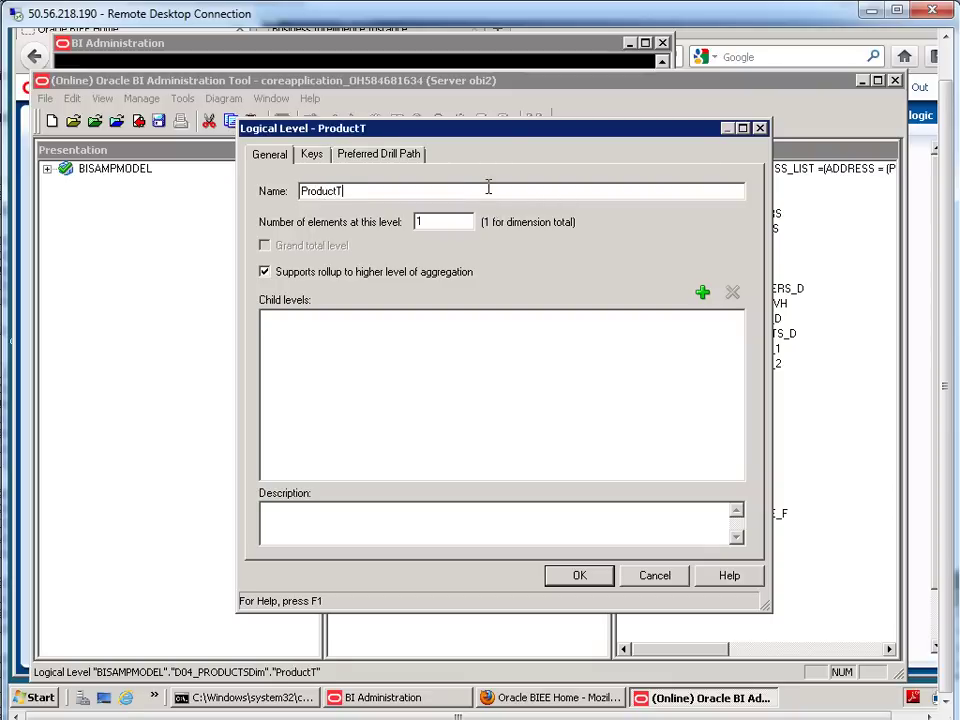
pyautogui.write('ype')
pyautogui.click(579, 574)
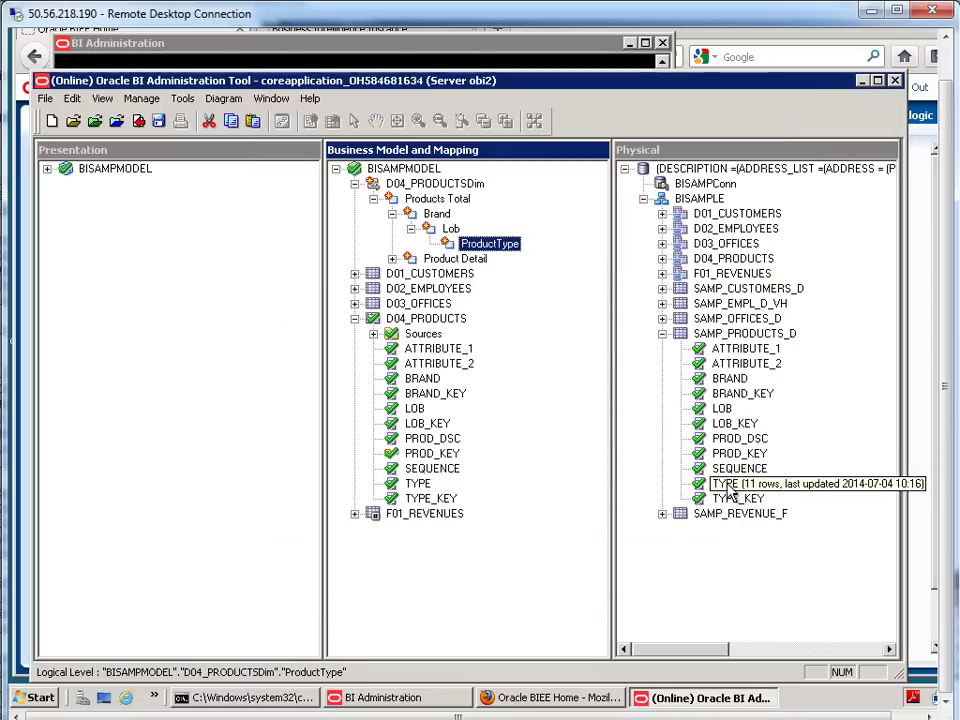
# - Set the ProductType level's number of elements to 1
pyautogui.doubleClick(493, 247)
pyautogui.click(448, 219)
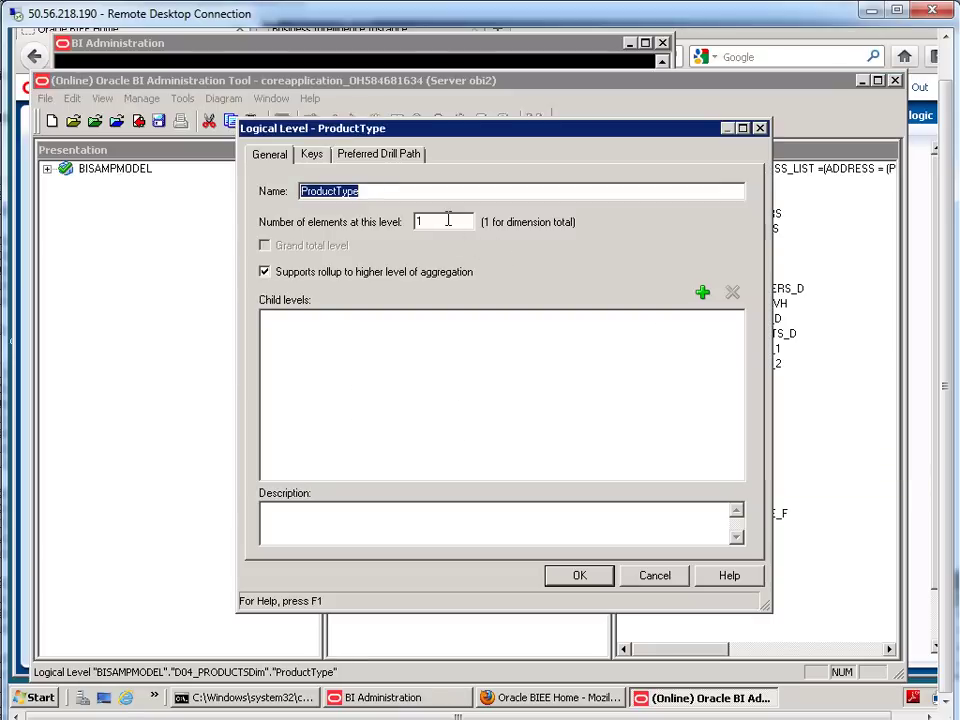
pyautogui.write('1')
# - Create the prodtypekey key on TYPE_KEY and make it the level's primary key
pyautogui.click(312, 156)
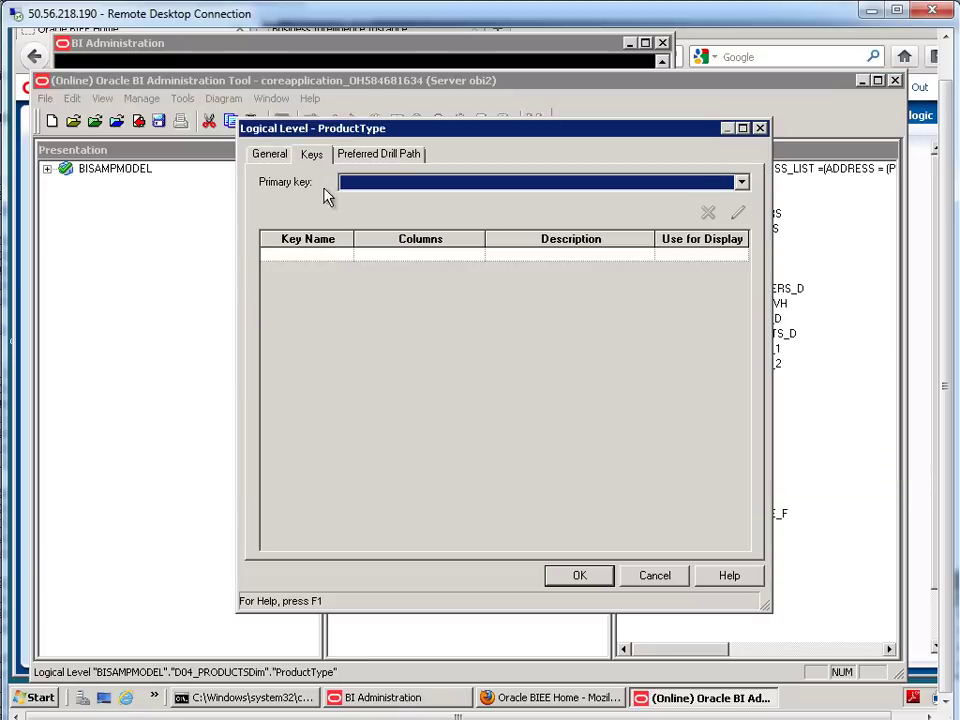
pyautogui.click(317, 254)
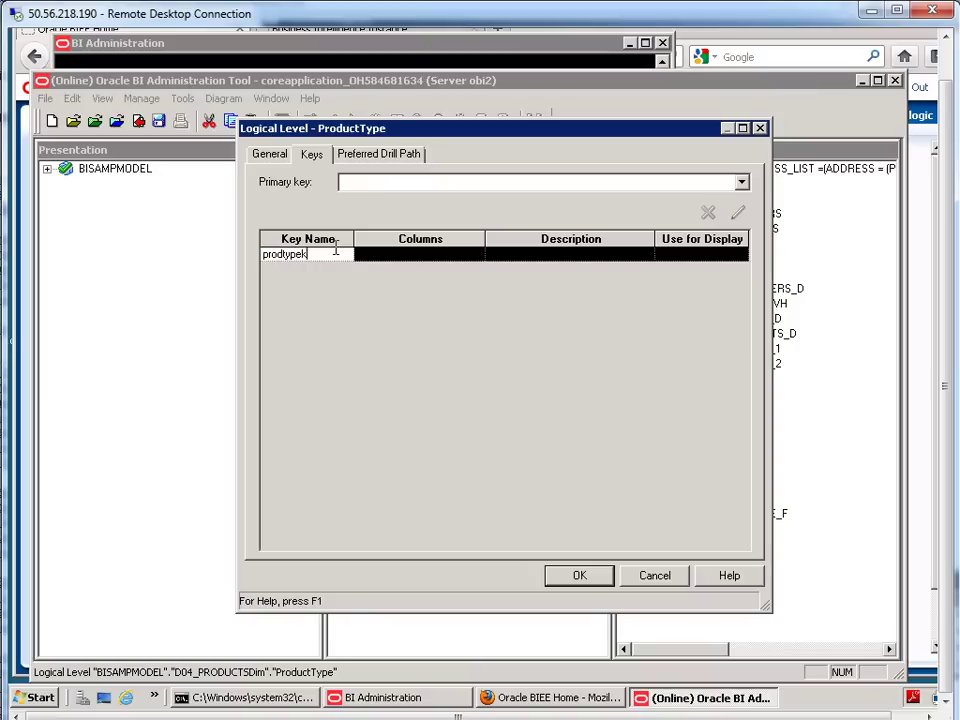
pyautogui.moveTo(486, 240); pyautogui.dragTo(522, 255)
pyautogui.click(522, 256)
pyautogui.click(525, 256)
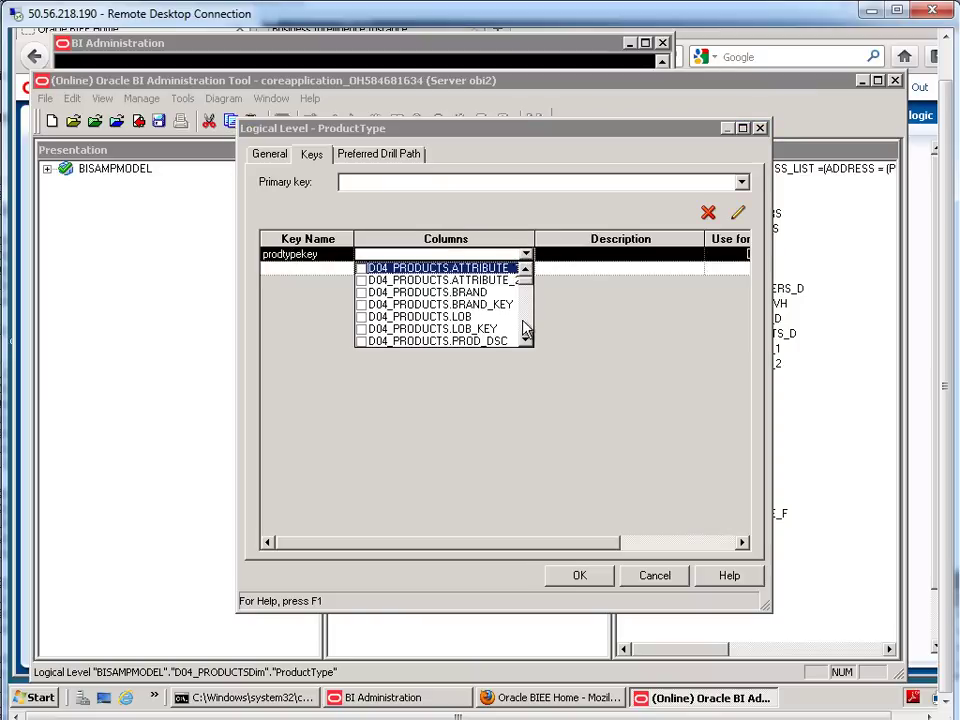
pyautogui.click(526, 342)
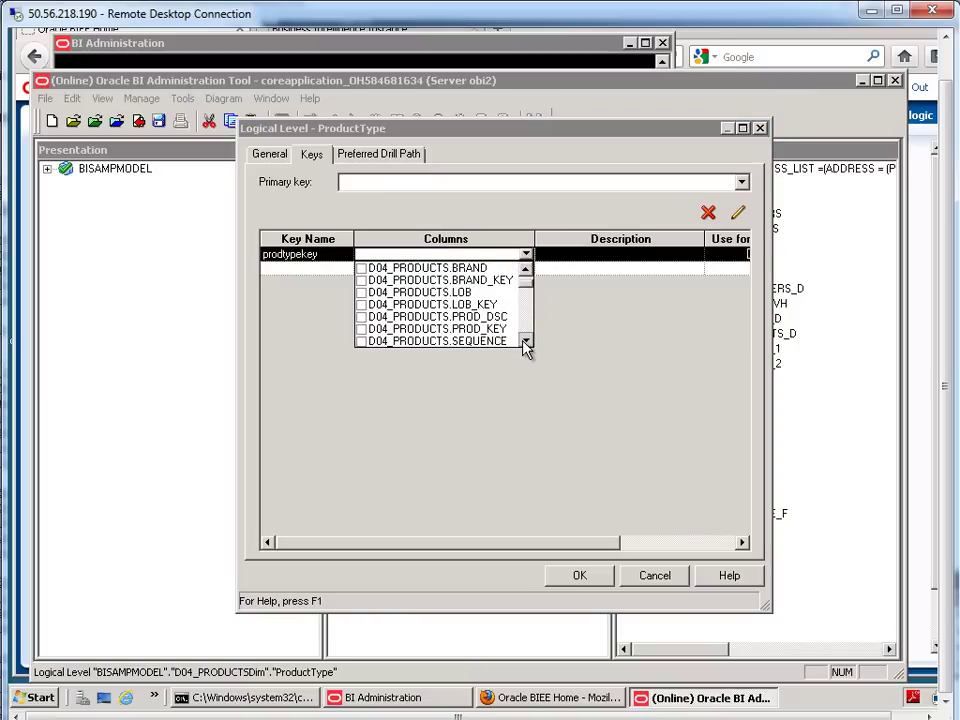
pyautogui.click(361, 329)
pyautogui.click(361, 330)
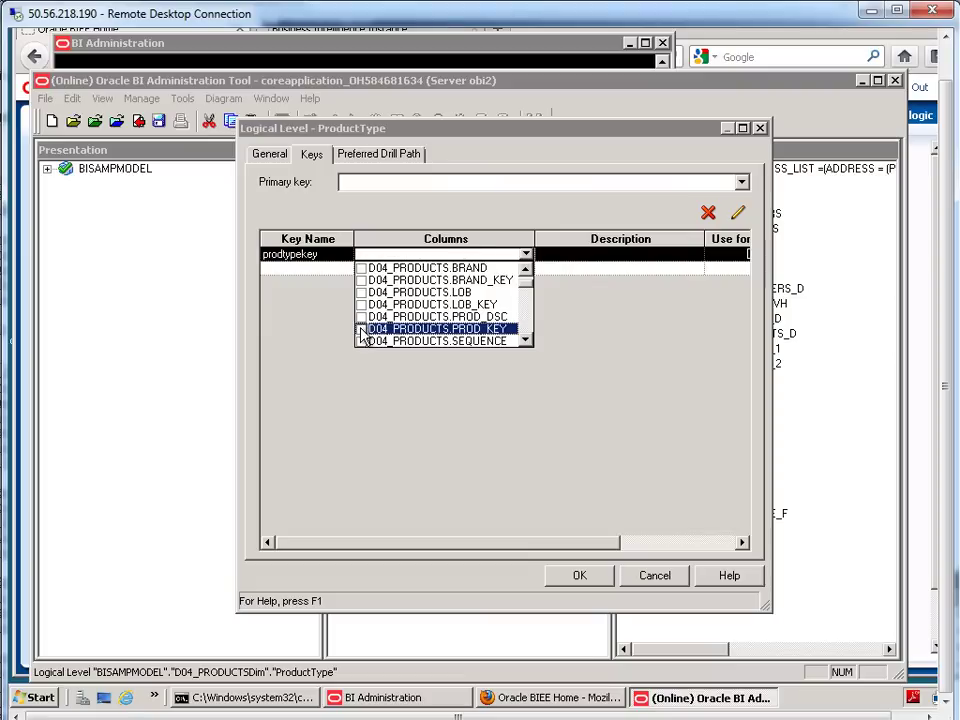
pyautogui.click(525, 342)
pyautogui.click(525, 342)
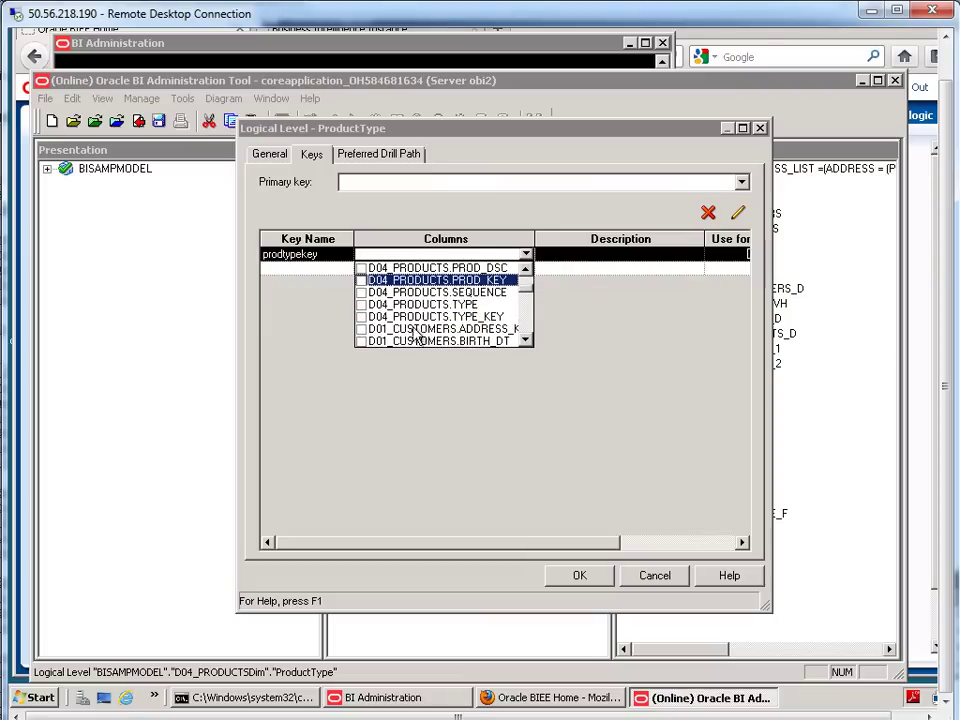
pyautogui.click(361, 316)
pyautogui.click(386, 183)
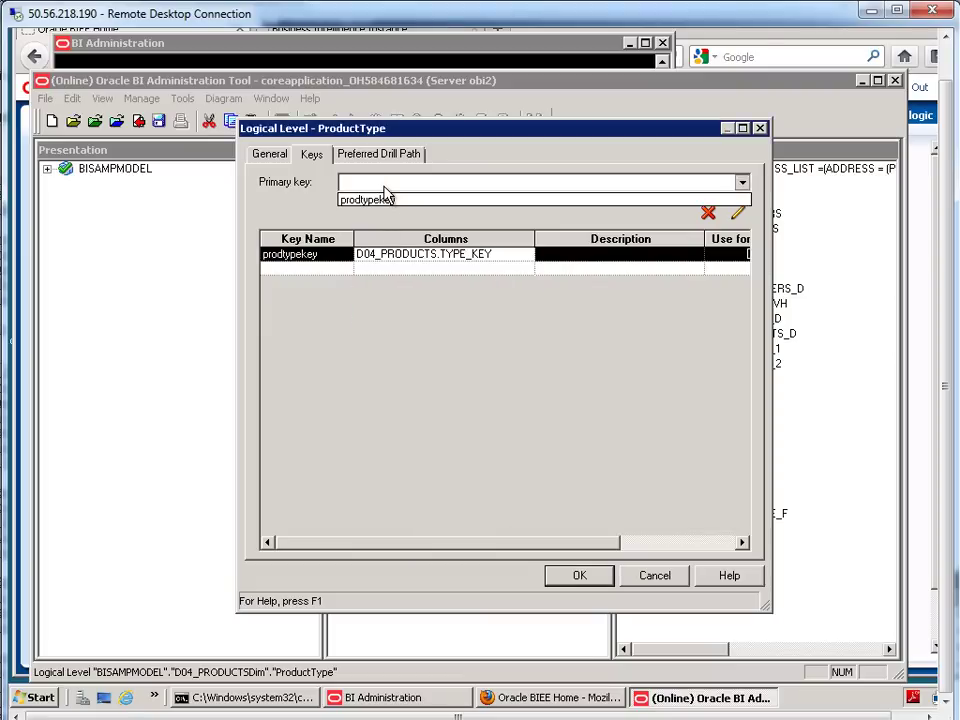
pyautogui.click(386, 198)
# - Add a productType key on D04_PRODUCTS.TYPE, use it for display, and confirm the level
pyautogui.click(313, 269)
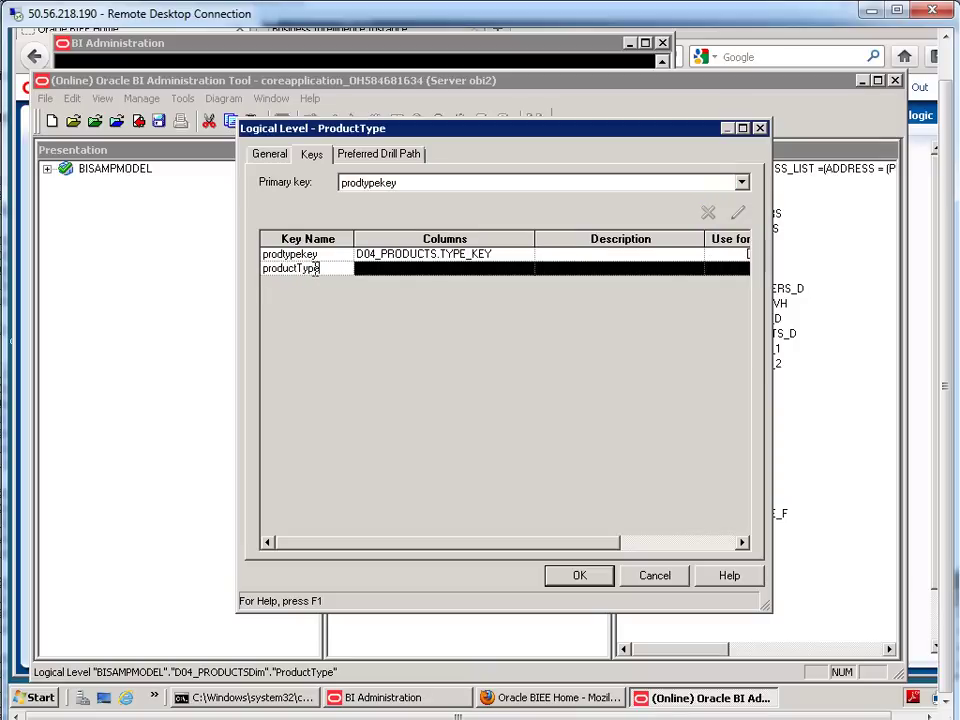
pyautogui.click(417, 270)
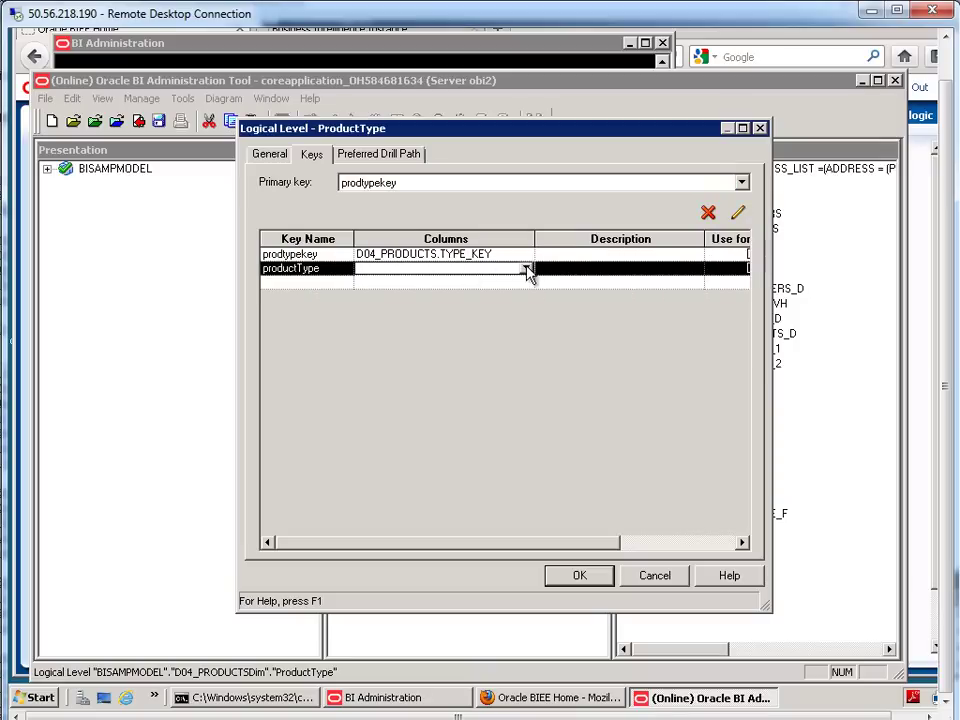
pyautogui.click(525, 269)
pyautogui.click(527, 356)
pyautogui.click(527, 356)
pyautogui.click(527, 356)
pyautogui.click(527, 356)
pyautogui.click(527, 356)
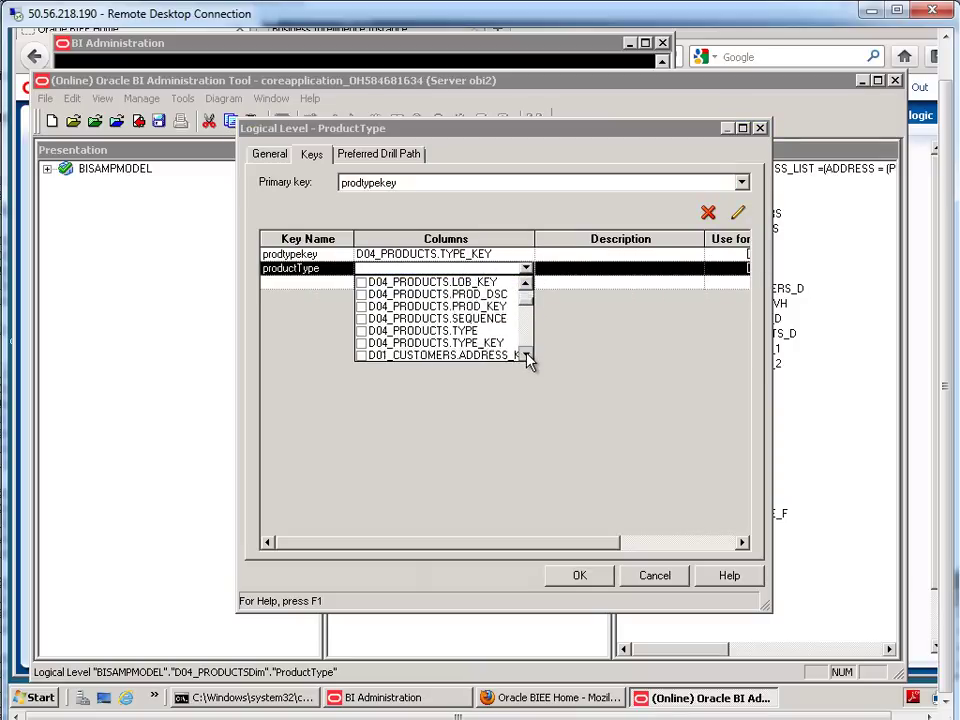
pyautogui.click(527, 356)
pyautogui.click(362, 318)
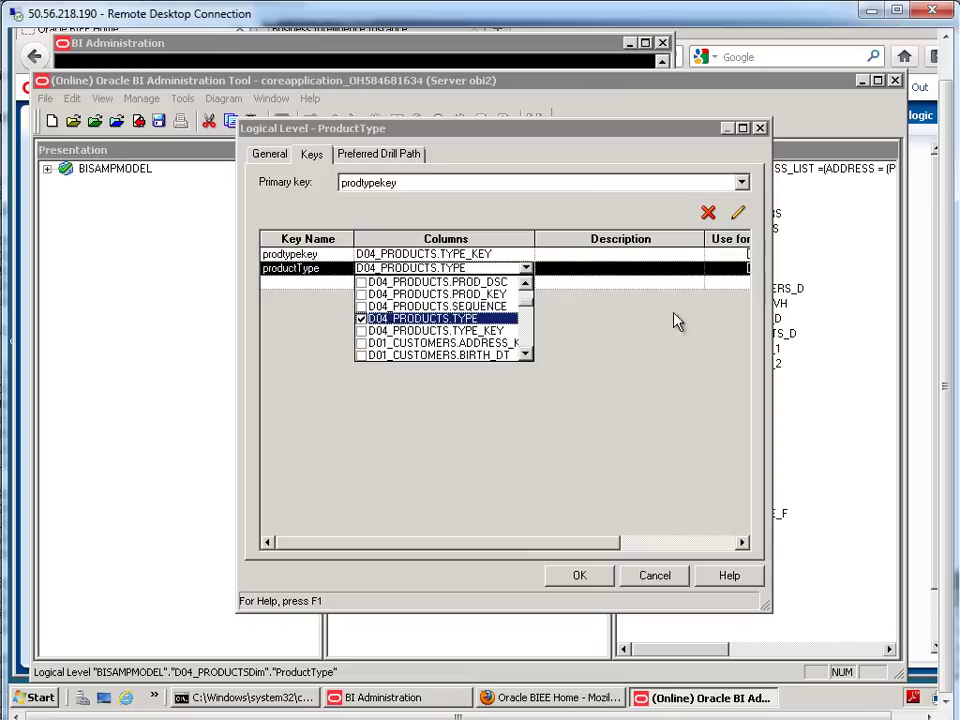
pyautogui.click(587, 548)
pyautogui.moveTo(589, 549); pyautogui.dragTo(718, 544)
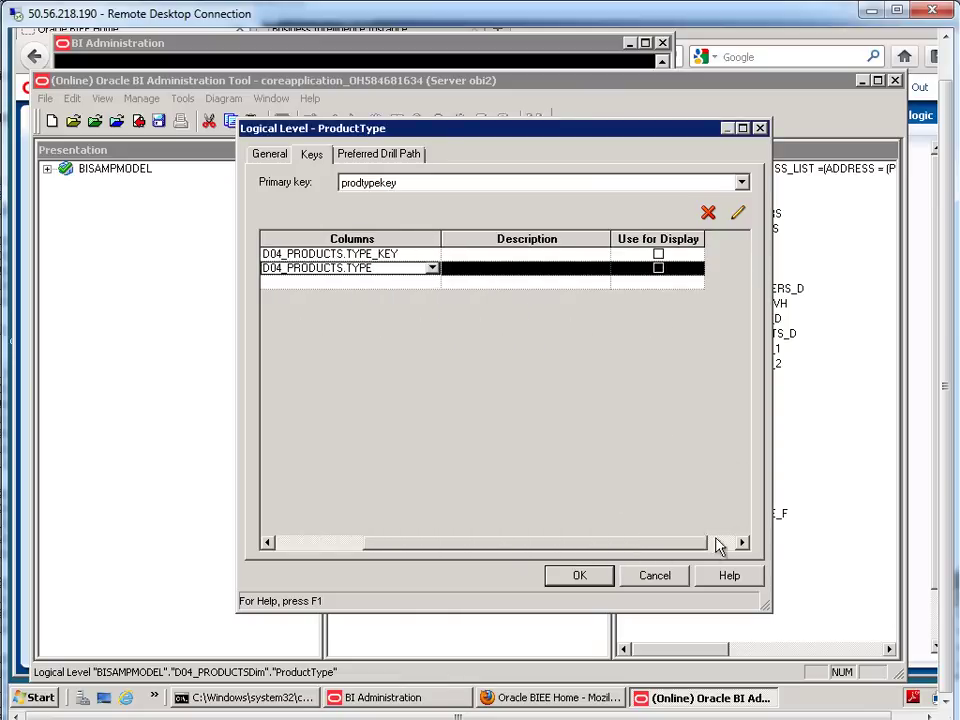
pyautogui.click(658, 268)
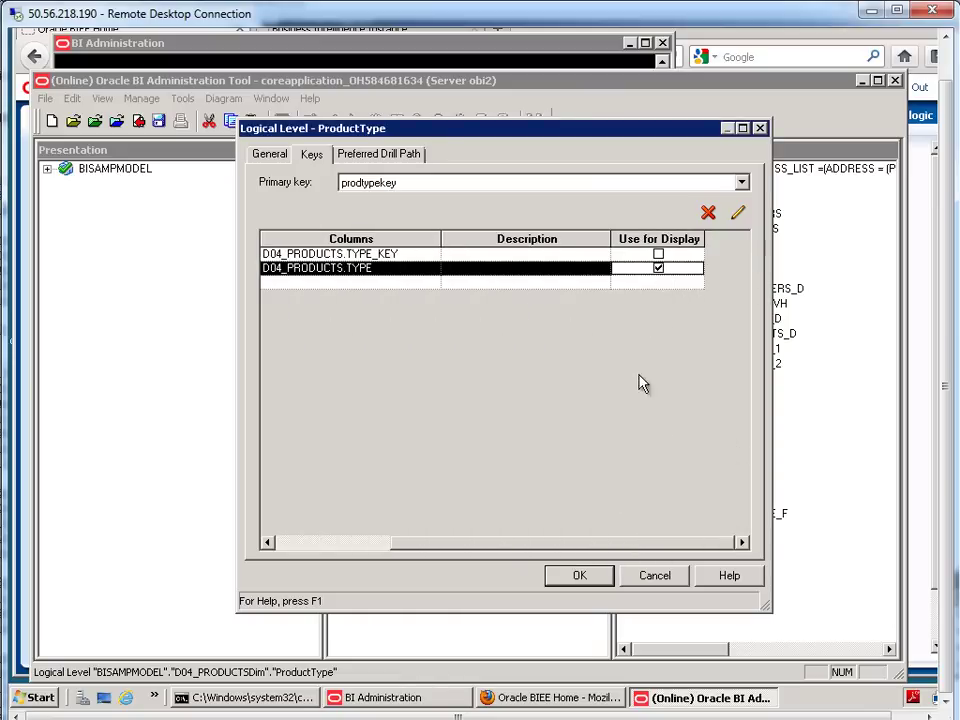
pyautogui.click(576, 580)
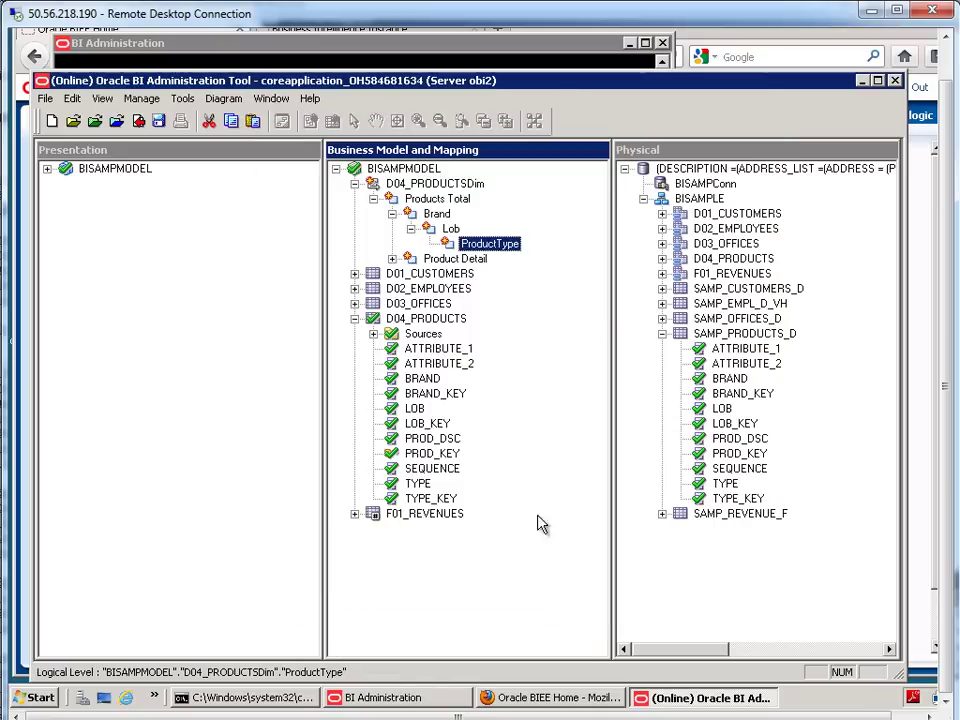
# - Add the existing Product Detail level as a shared child level of ProductType
pyautogui.rightClick(490, 250)
pyautogui.moveTo(530, 252)
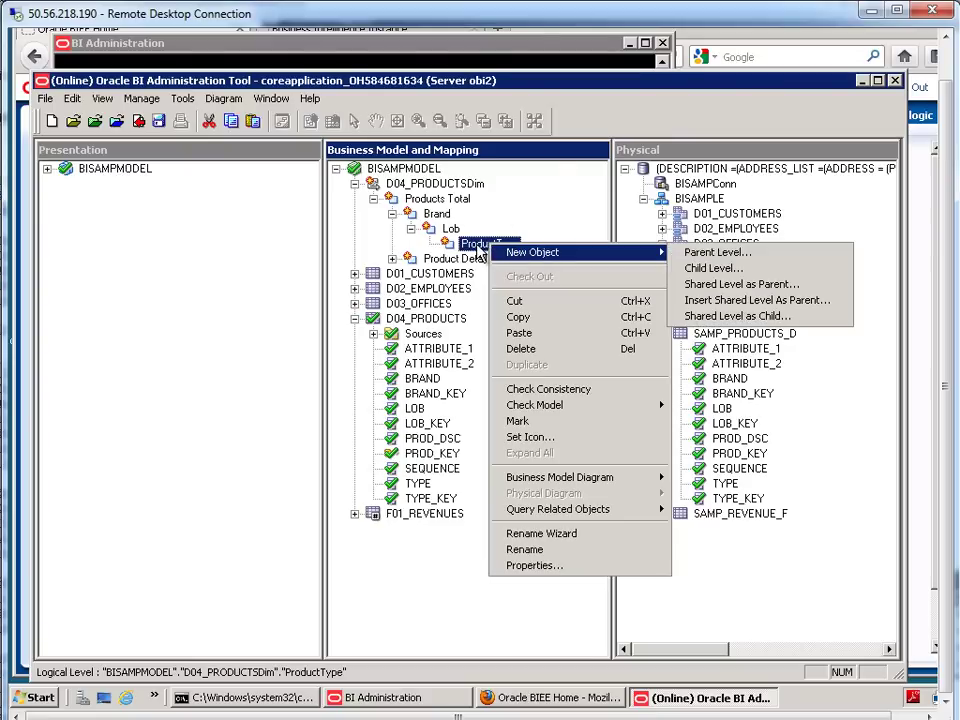
pyautogui.click(478, 250)
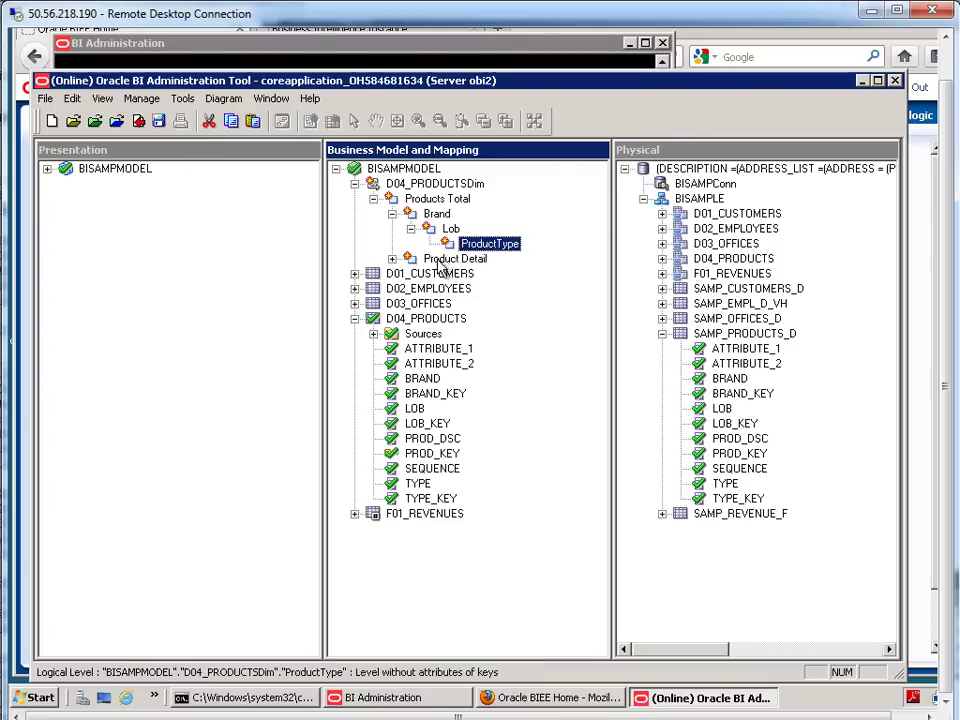
pyautogui.click(436, 262)
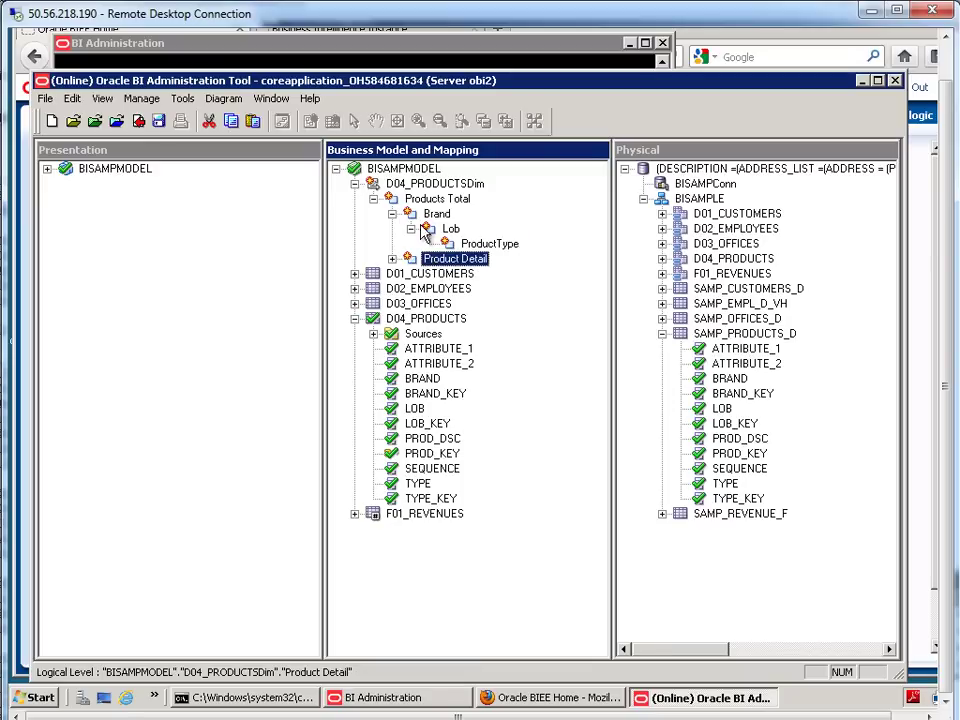
pyautogui.rightClick(489, 245)
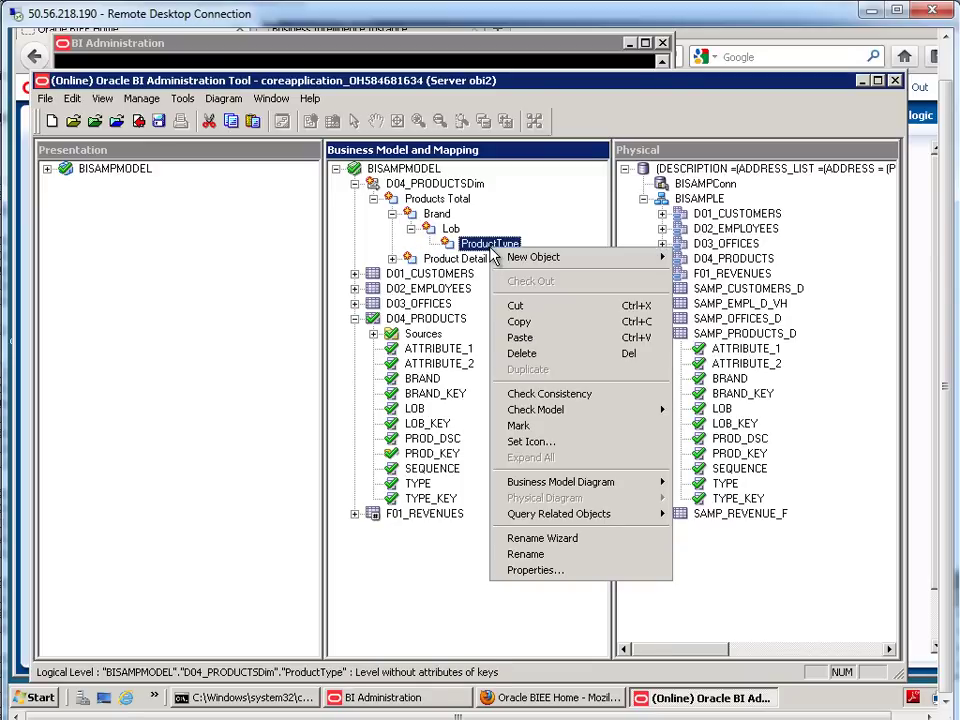
pyautogui.moveTo(572, 263)
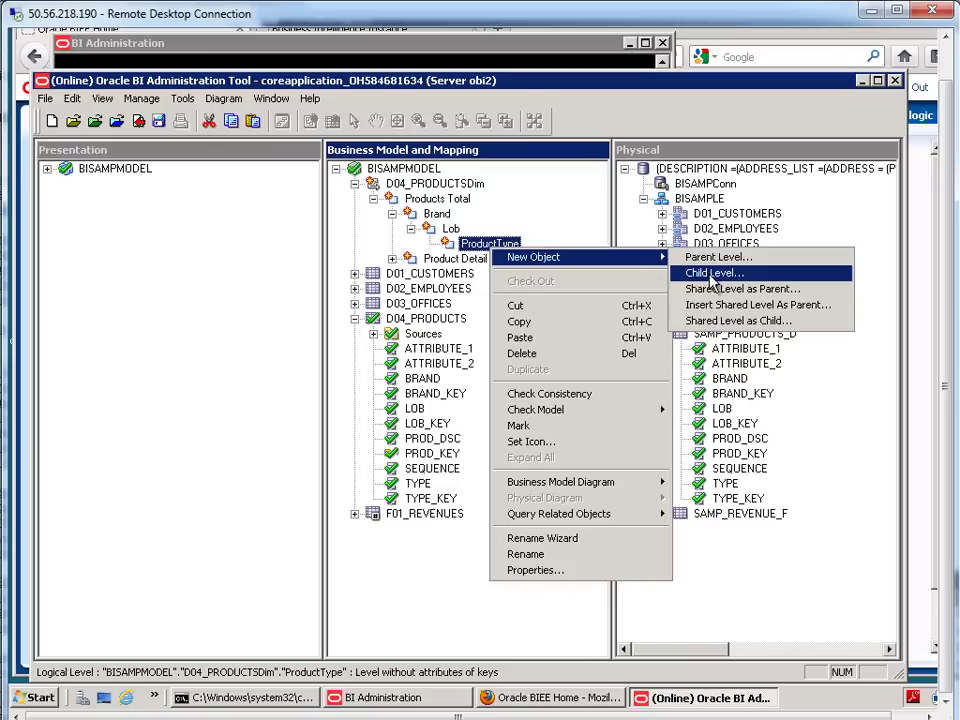
pyautogui.click(778, 322)
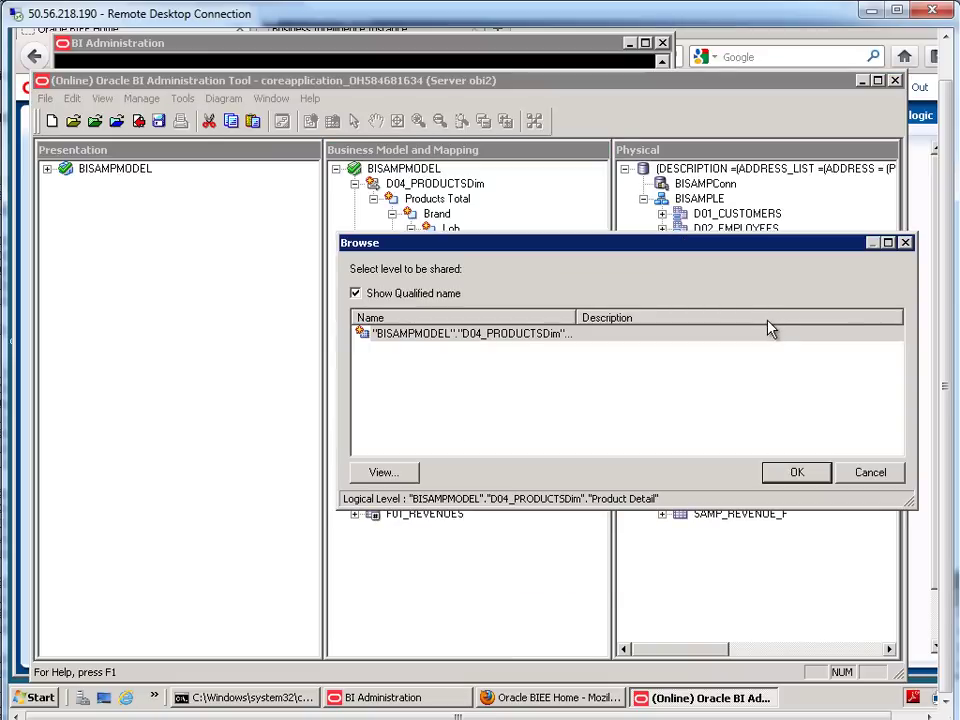
pyautogui.click(390, 476)
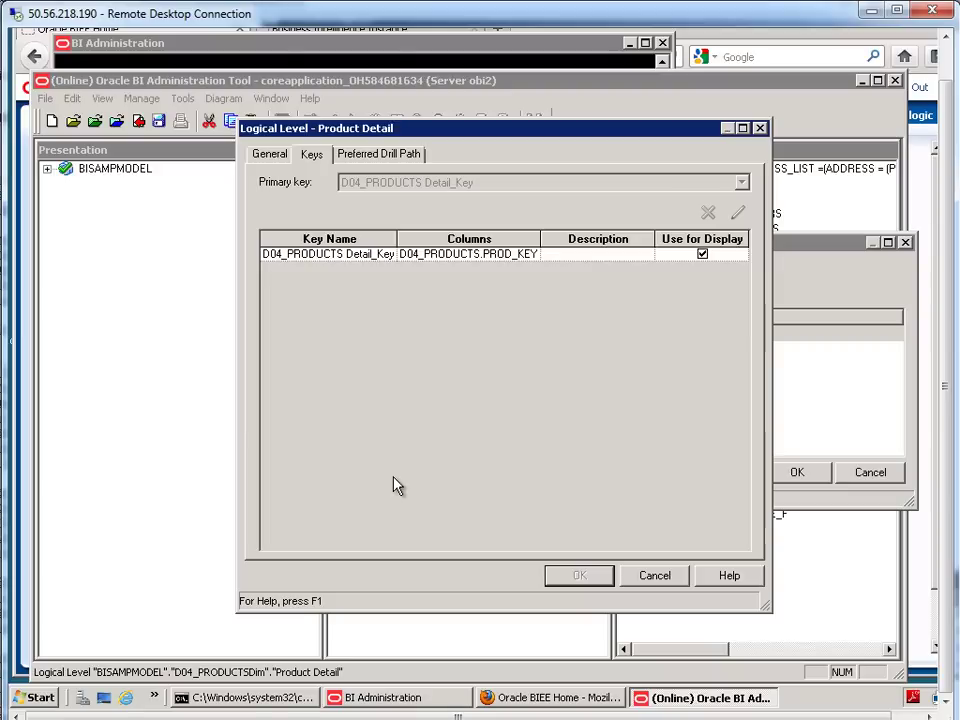
pyautogui.click(657, 576)
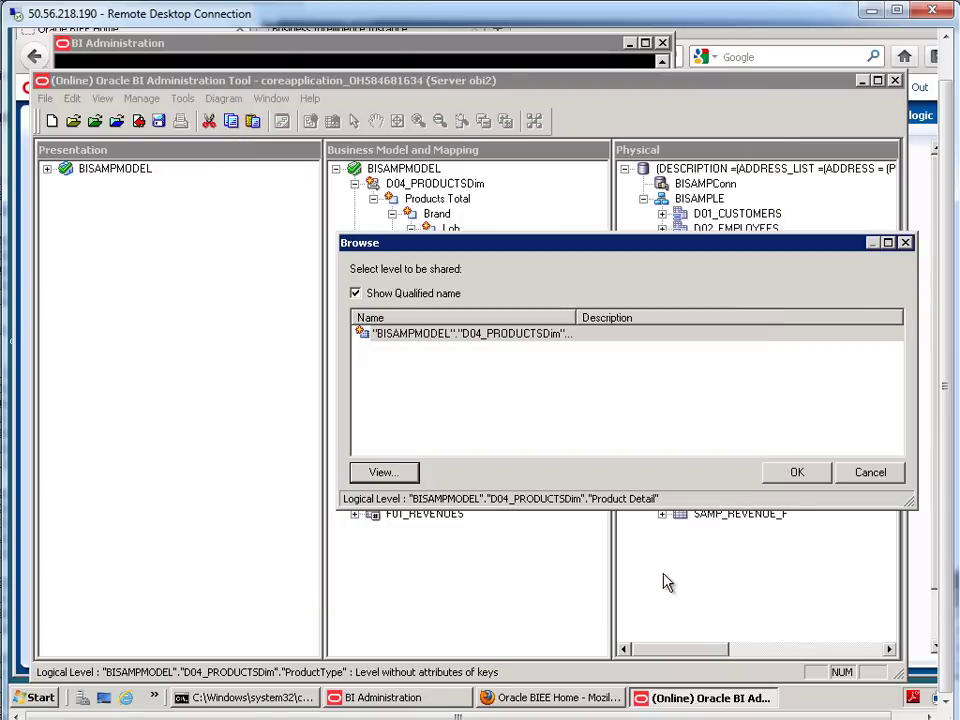
pyautogui.click(805, 475)
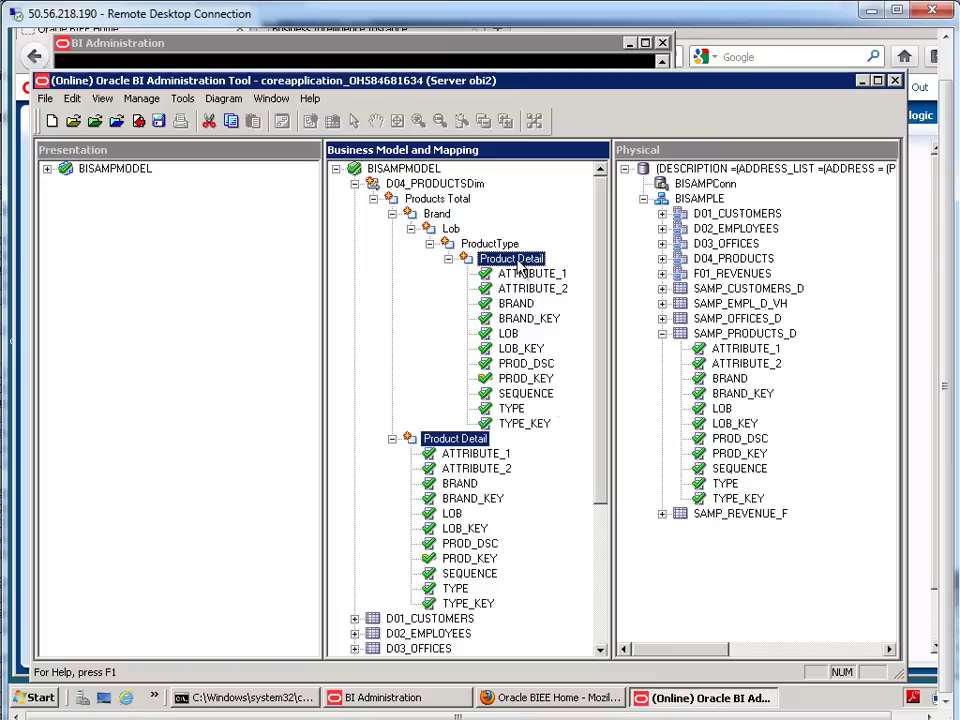
# - Move BRAND and BRAND_KEY from Product Detail onto the Brand level
pyautogui.click(437, 213)
pyautogui.click(451, 229)
pyautogui.click(472, 244)
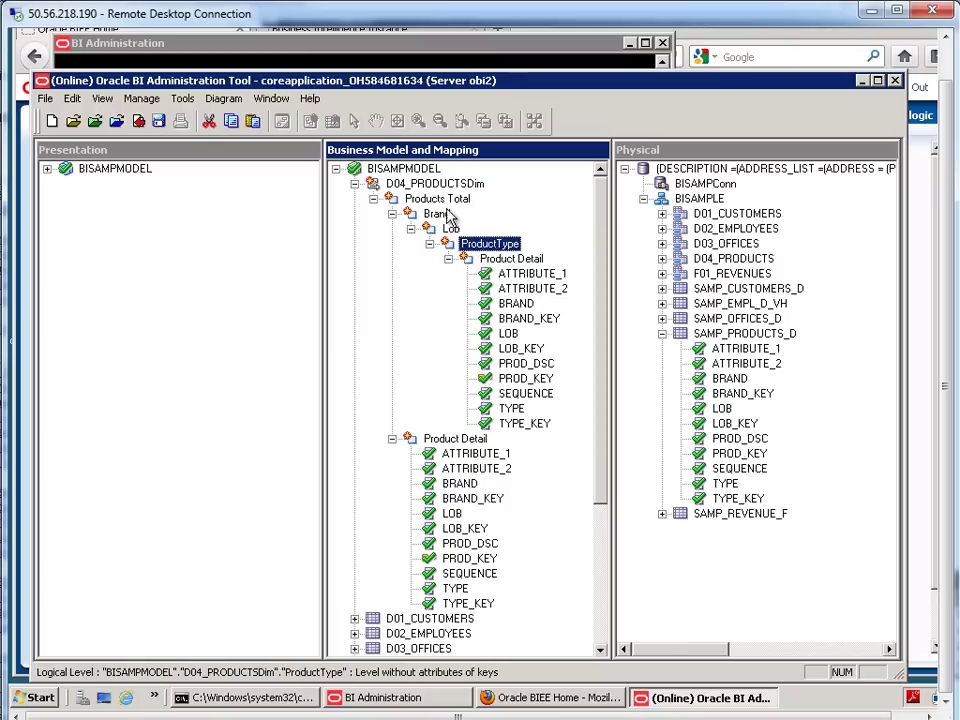
pyautogui.click(437, 199)
pyautogui.click(437, 214)
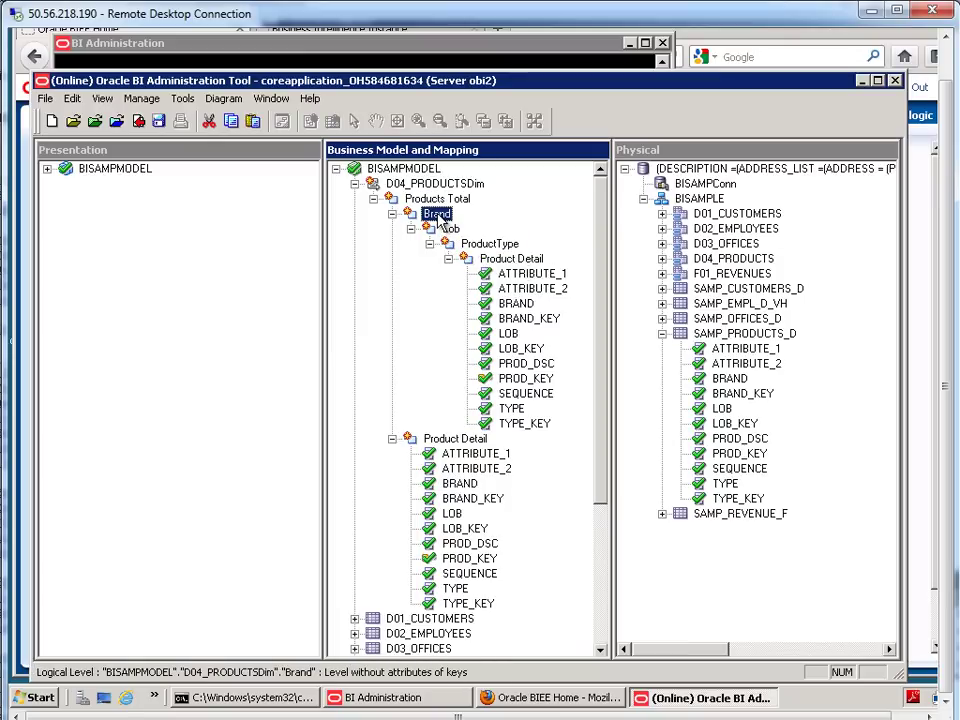
pyautogui.scroll(-2, 603, 405)
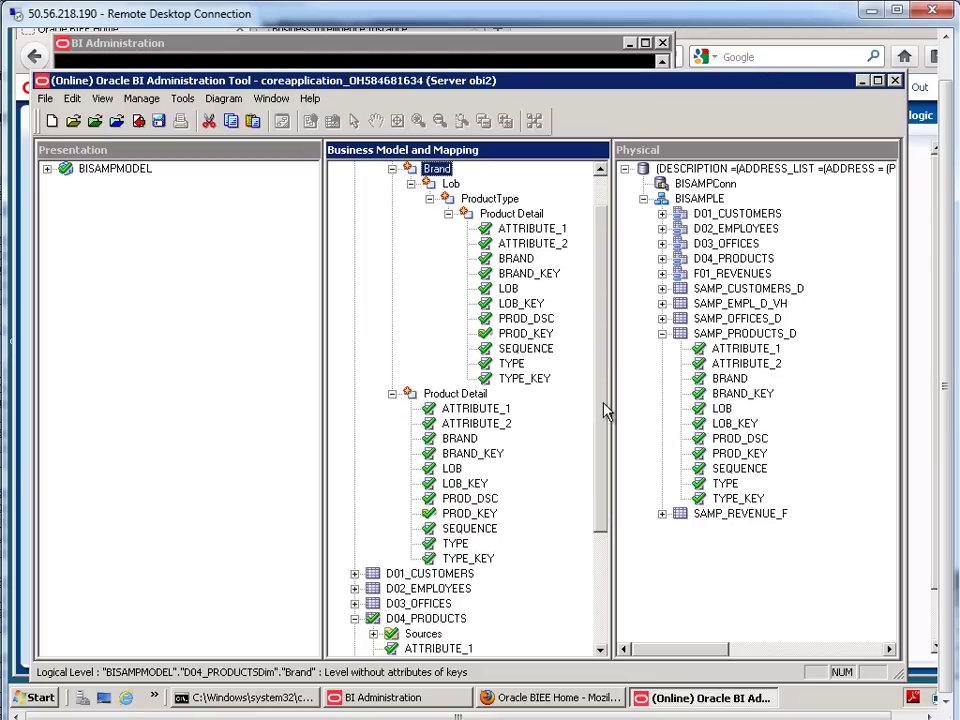
pyautogui.scroll(1, 603, 405)
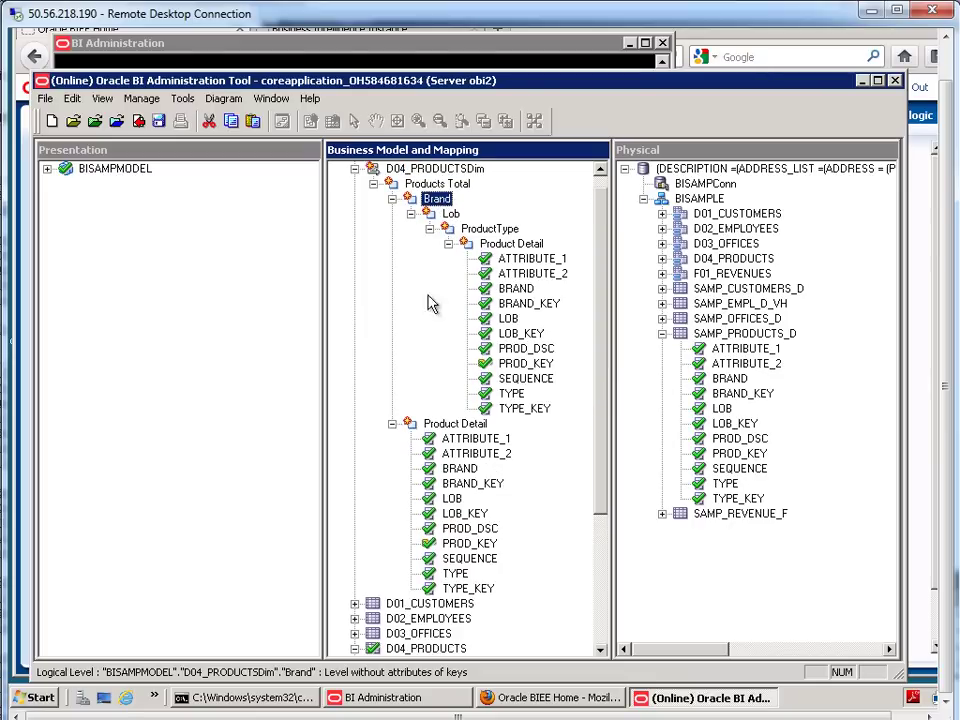
pyautogui.click(468, 468)
pyautogui.keyDown('ctrl'); pyautogui.click(470, 485); pyautogui.keyUp('ctrl')
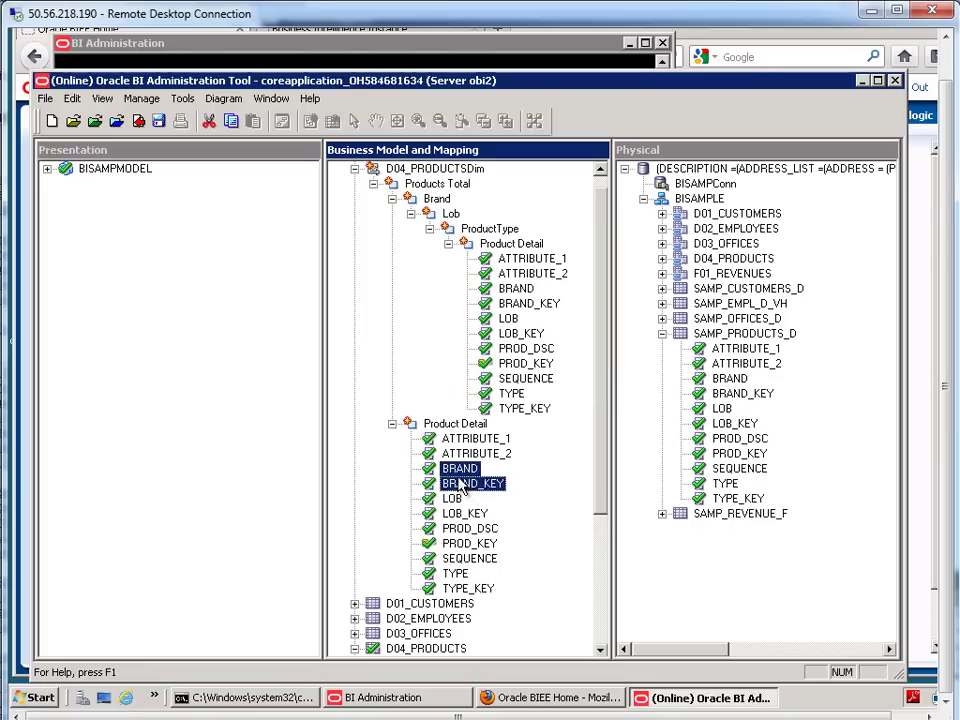
pyautogui.moveTo(470, 485); pyautogui.dragTo(443, 207)
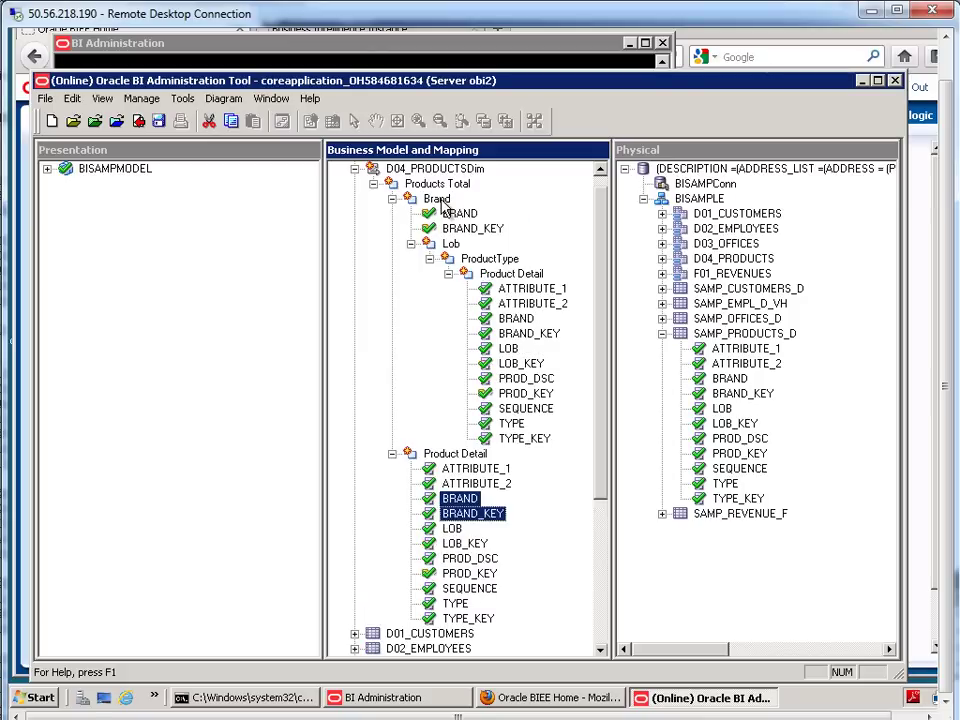
# - Move LOB and LOB_KEY onto Lob, and TYPE and TYPE_KEY onto ProductType
pyautogui.click(456, 529)
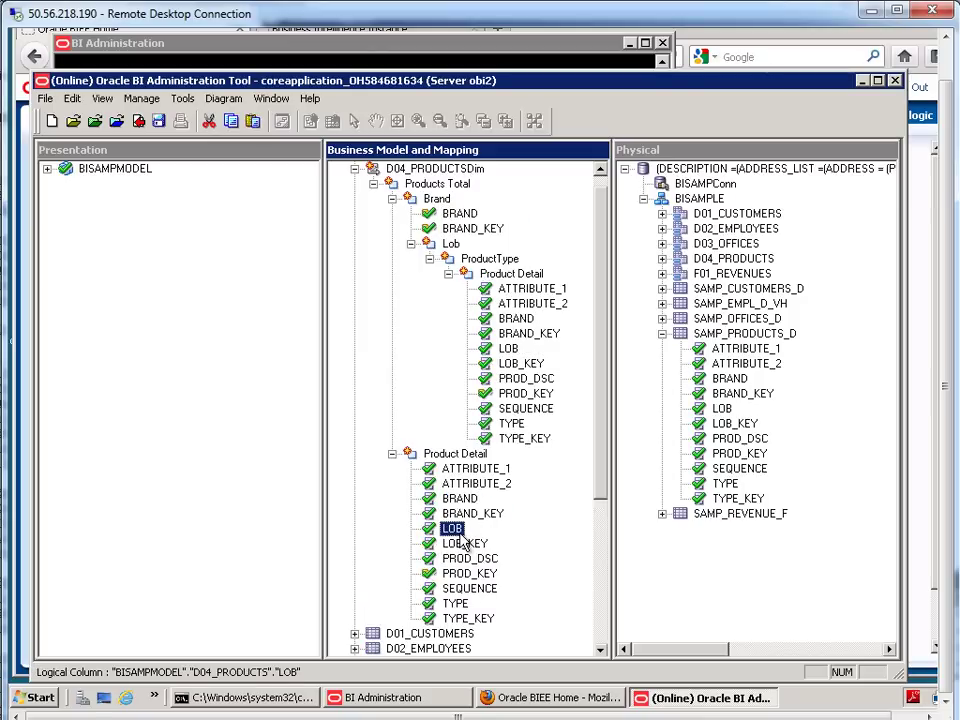
pyautogui.keyDown('ctrl'); pyautogui.click(463, 545); pyautogui.keyUp('ctrl')
pyautogui.moveTo(463, 545); pyautogui.dragTo(450, 244)
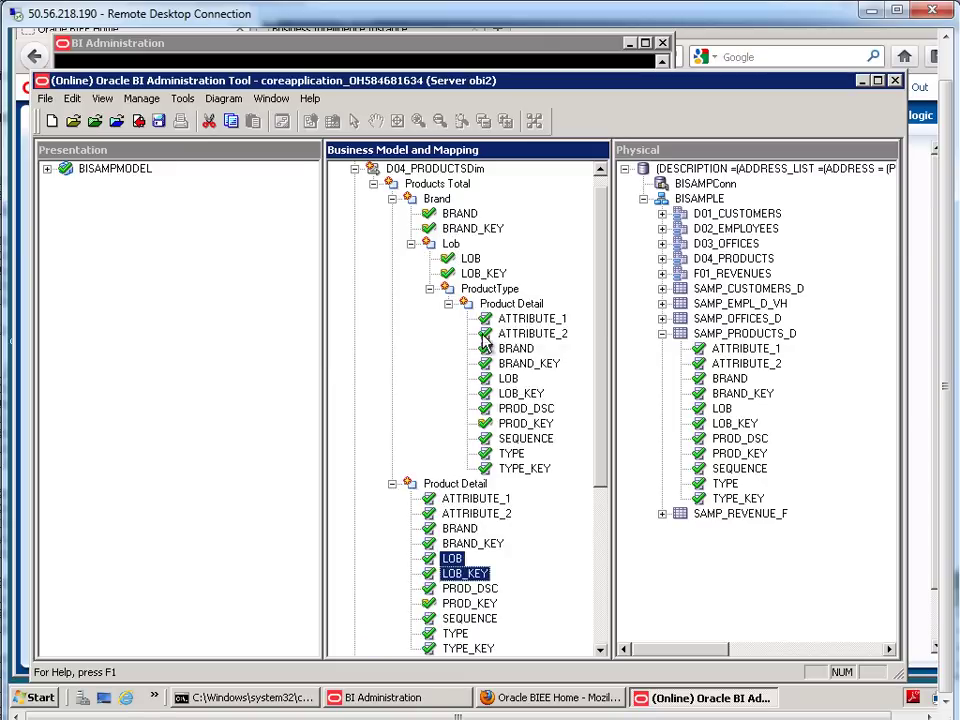
pyautogui.click(463, 636)
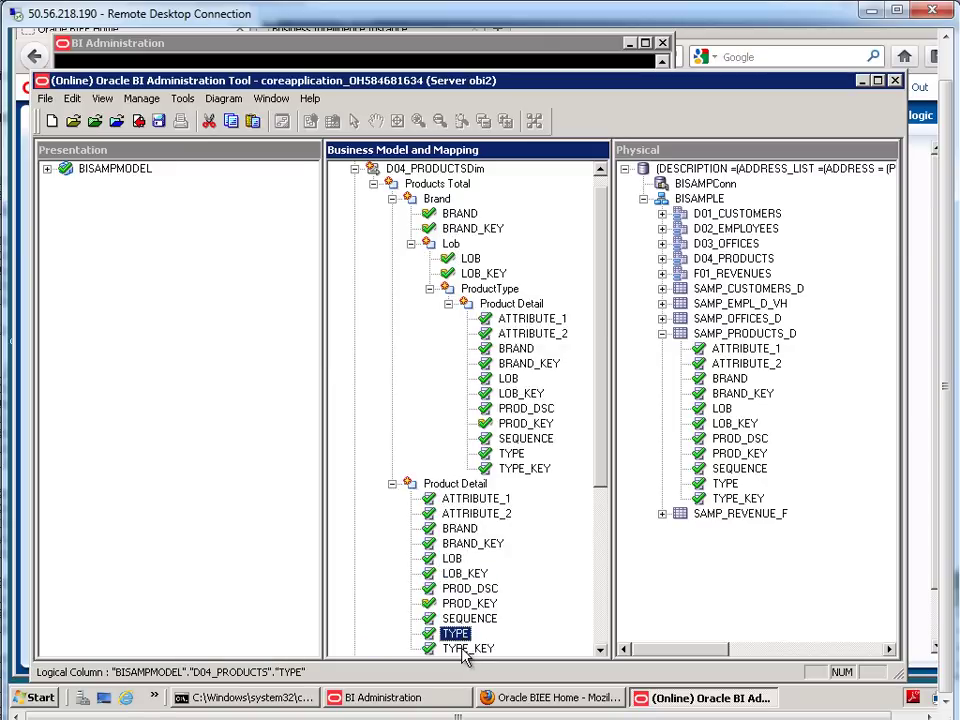
pyautogui.keyDown('ctrl'); pyautogui.click(465, 650); pyautogui.keyUp('ctrl')
pyautogui.moveTo(464, 651); pyautogui.dragTo(490, 286)
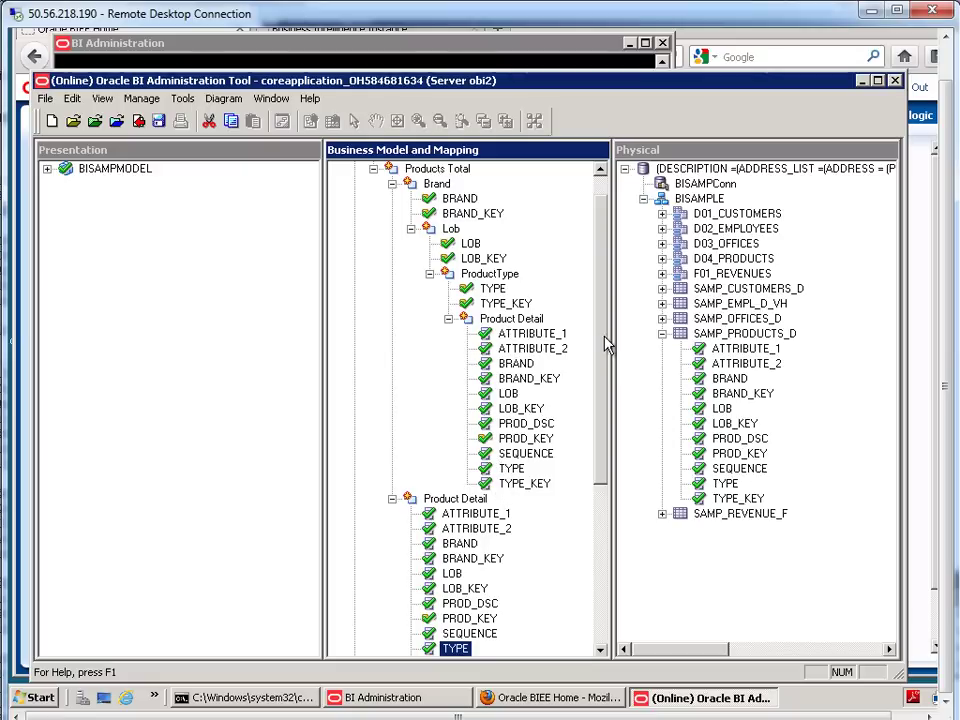
pyautogui.moveTo(602, 360); pyautogui.dragTo(600, 428)
pyautogui.hotkey('shift', 'Down')
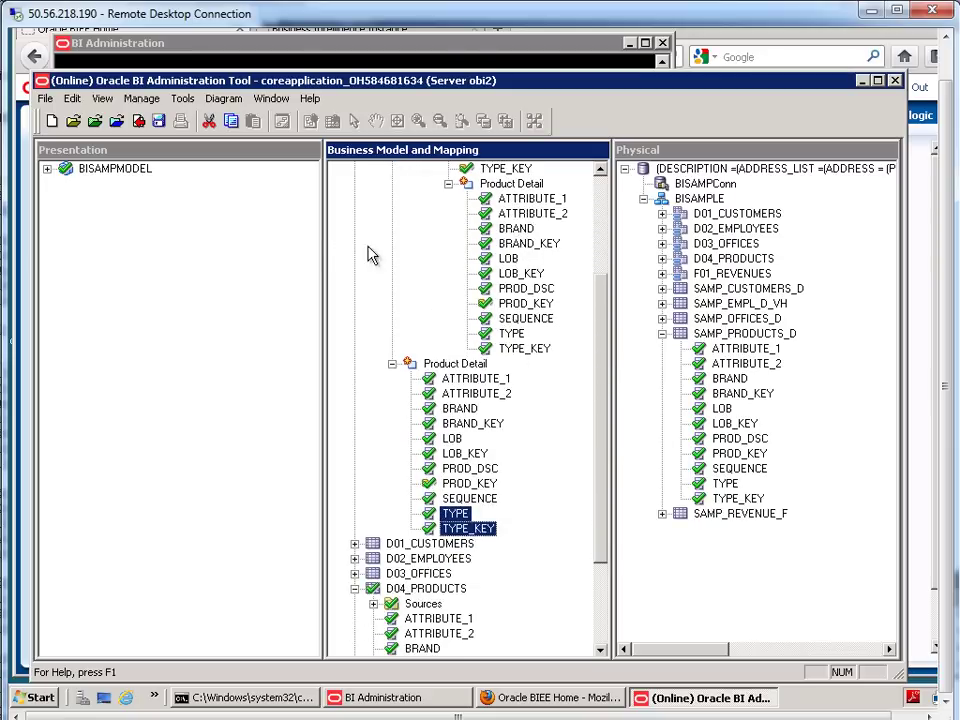
# - Add the D04_PRODUCTSDim dimension's hierarchies to the D04_PRODUCTS presentation table
pyautogui.click(47, 169)
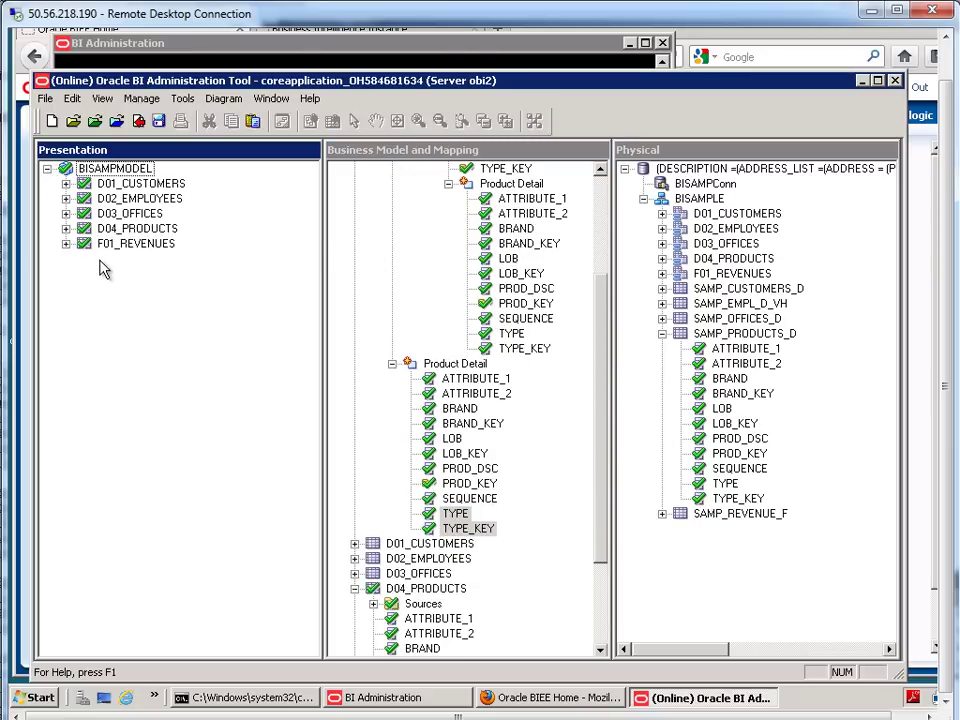
pyautogui.click(66, 228)
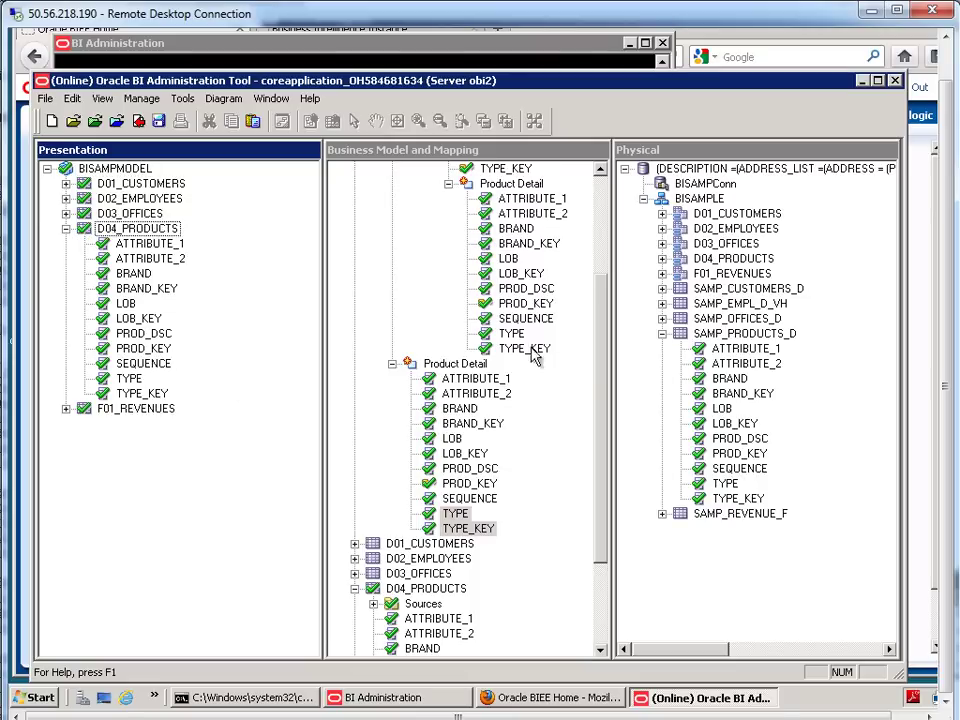
pyautogui.moveTo(596, 375); pyautogui.dragTo(583, 246)
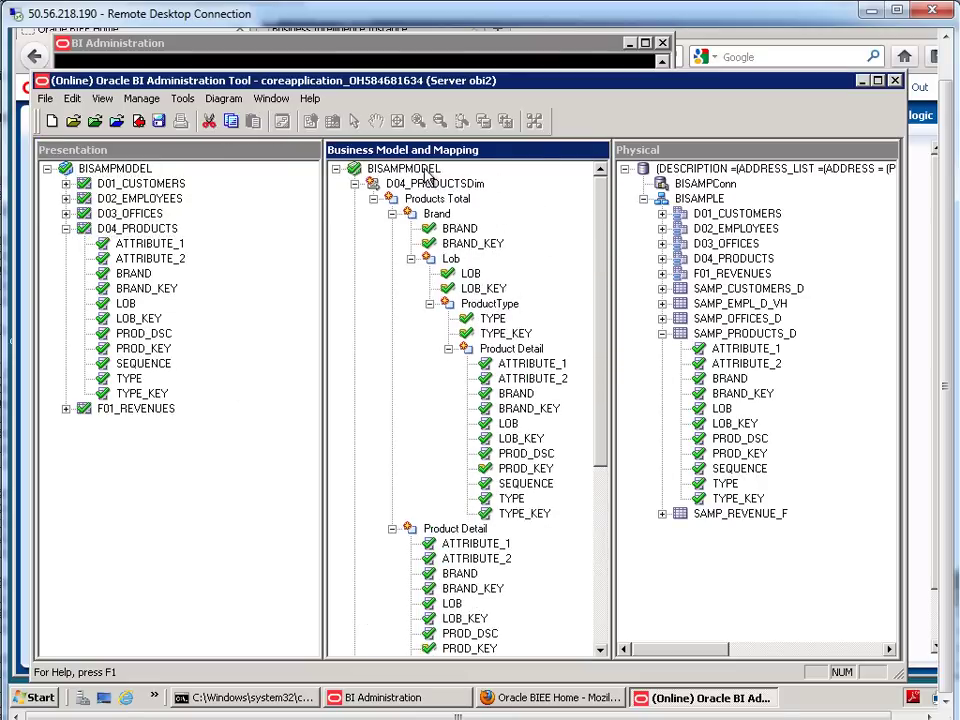
pyautogui.click(468, 190)
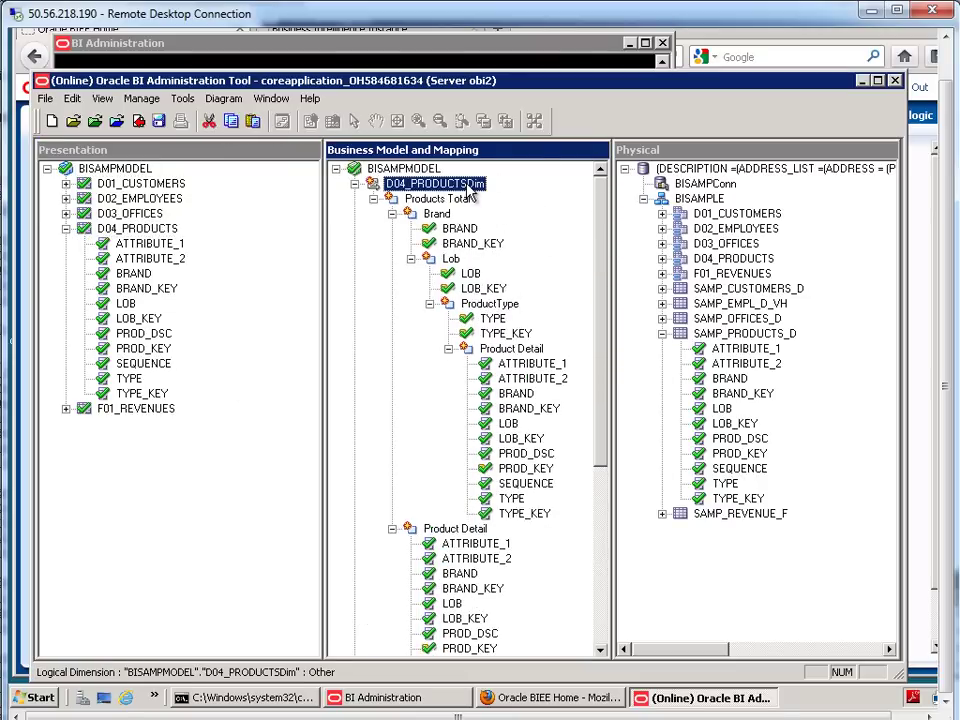
pyautogui.moveTo(470, 190); pyautogui.dragTo(165, 238)
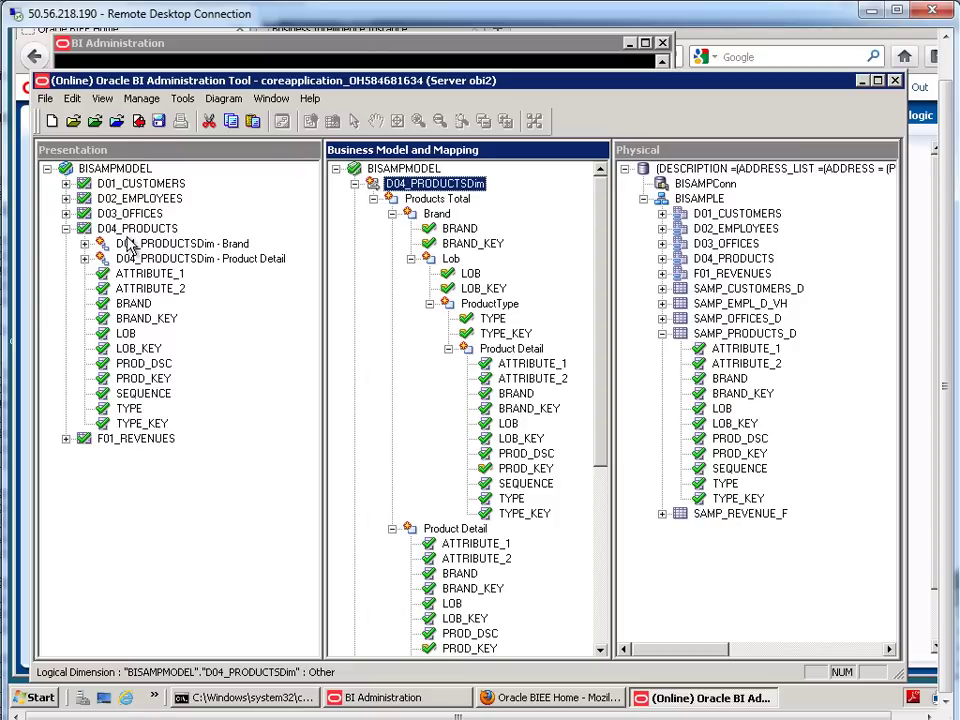
# - Expand the Brand hierarchy down to Product Detail, and the Product Detail hierarchy's Products Total
pyautogui.click(85, 244)
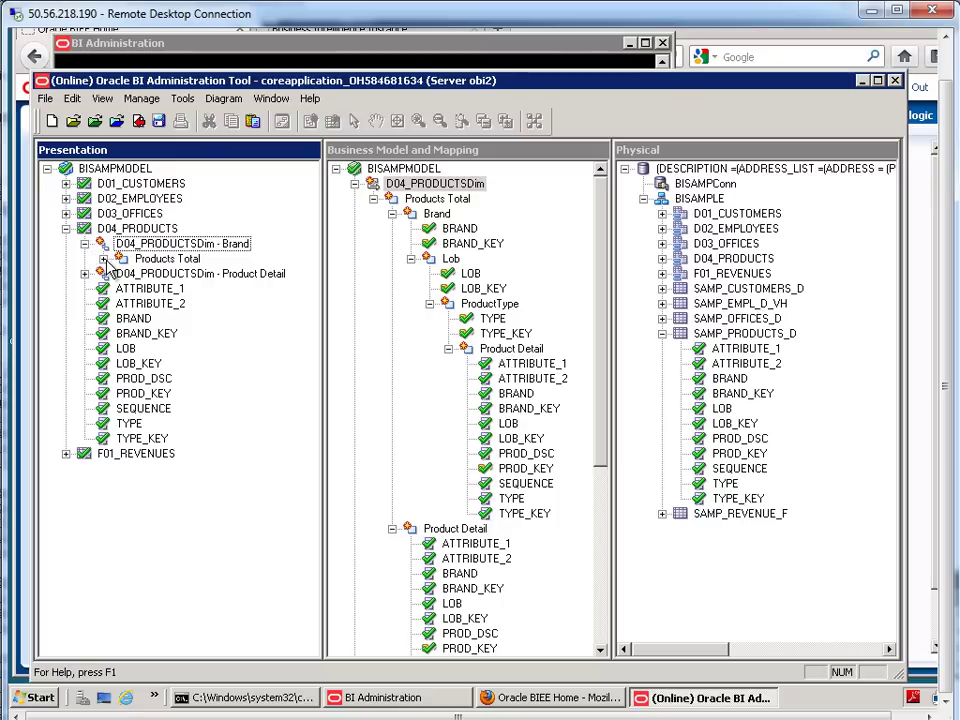
pyautogui.click(103, 259)
pyautogui.click(121, 274)
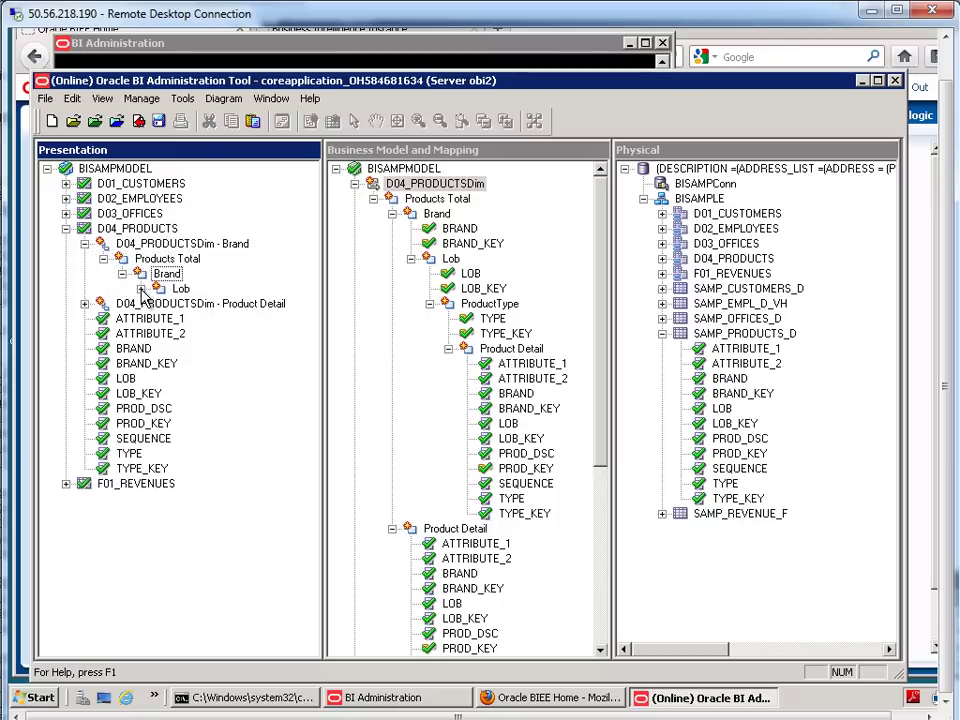
pyautogui.click(141, 289)
pyautogui.click(159, 304)
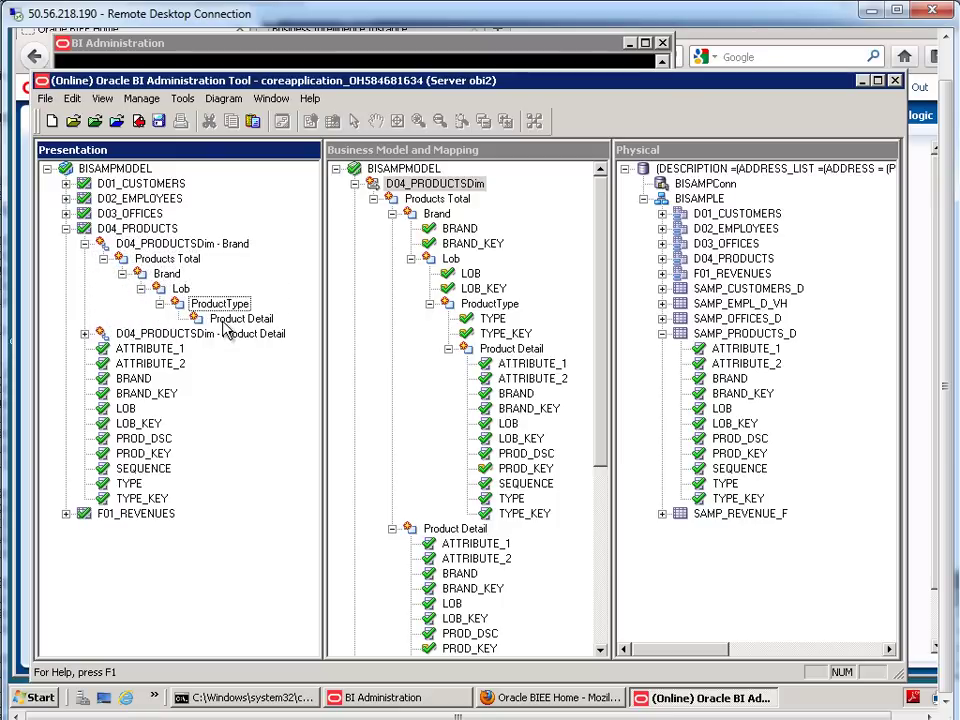
pyautogui.click(85, 334)
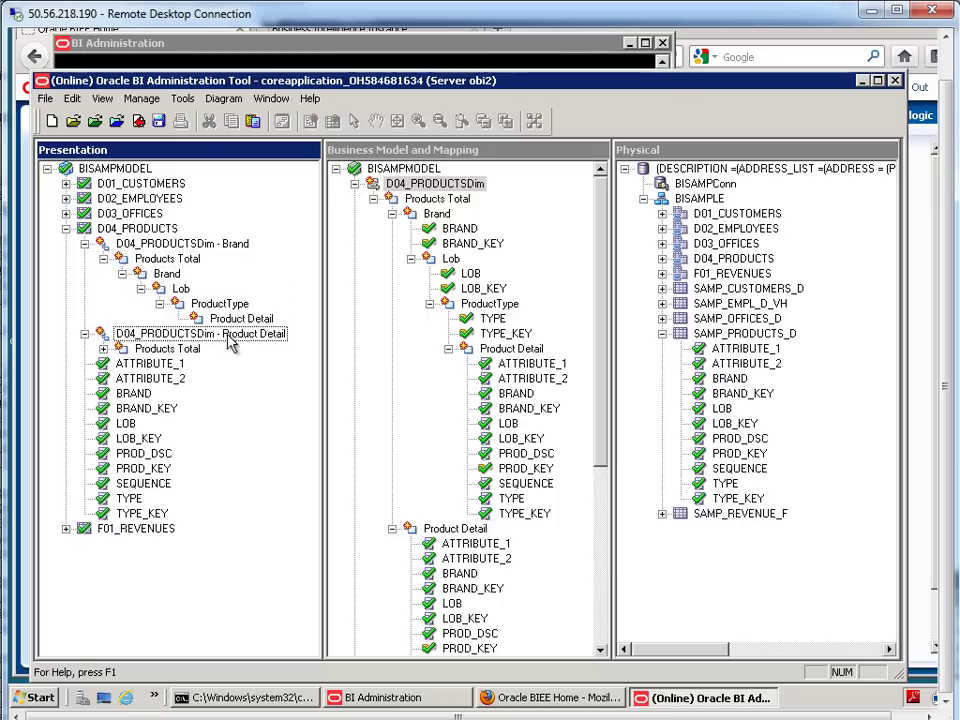
pyautogui.click(103, 349)
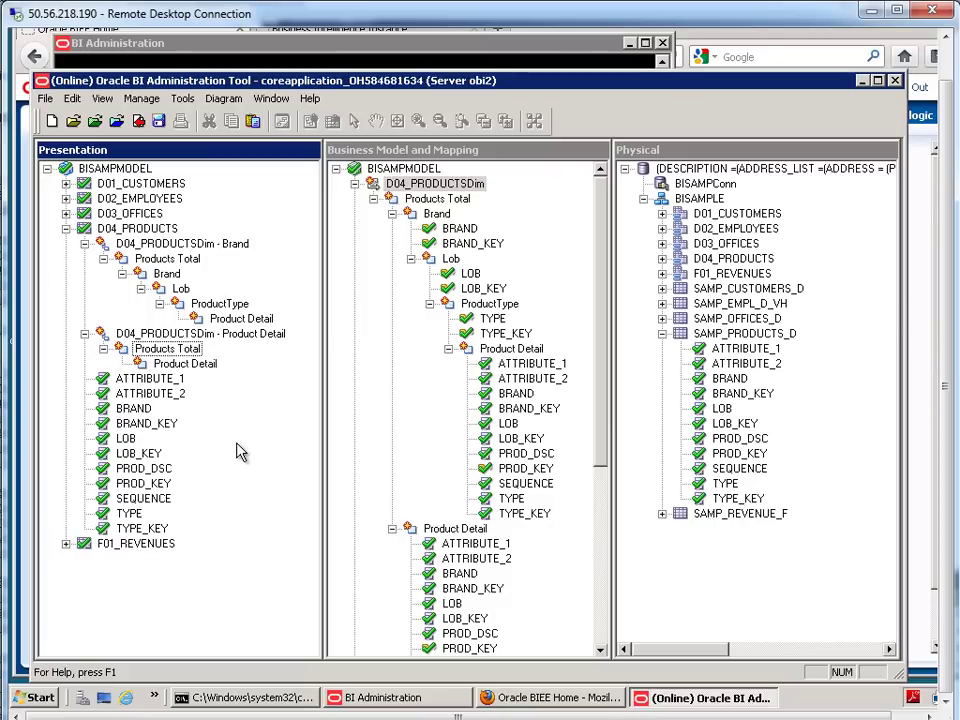
pyautogui.click(188, 364)
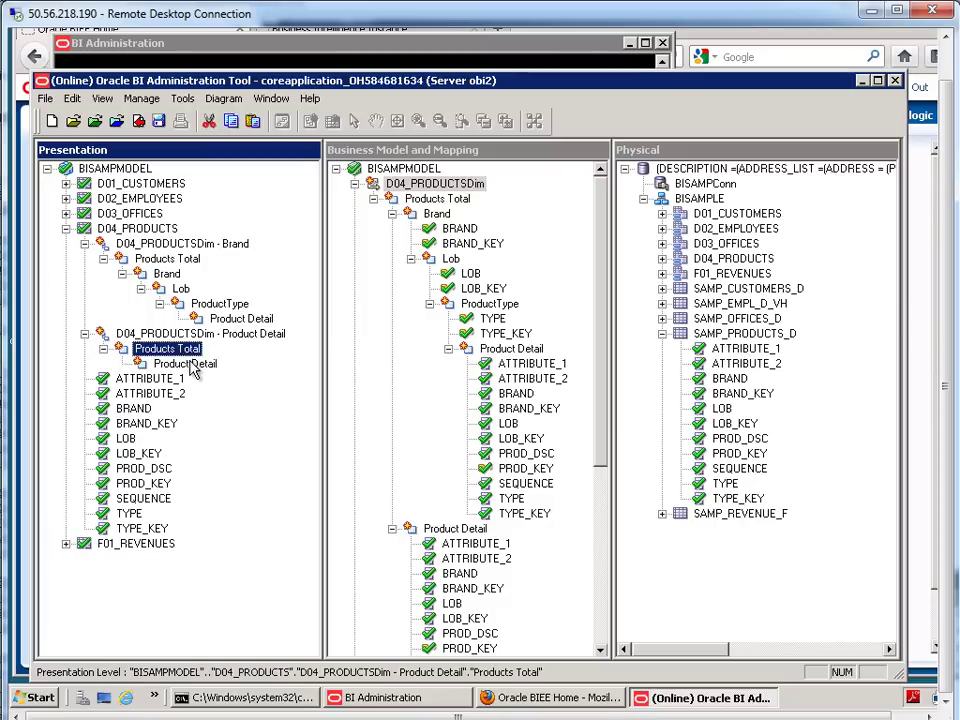
# - Save and check in the repository; the consistency check reports 0 errors and 3 warnings
pyautogui.click(44, 98)
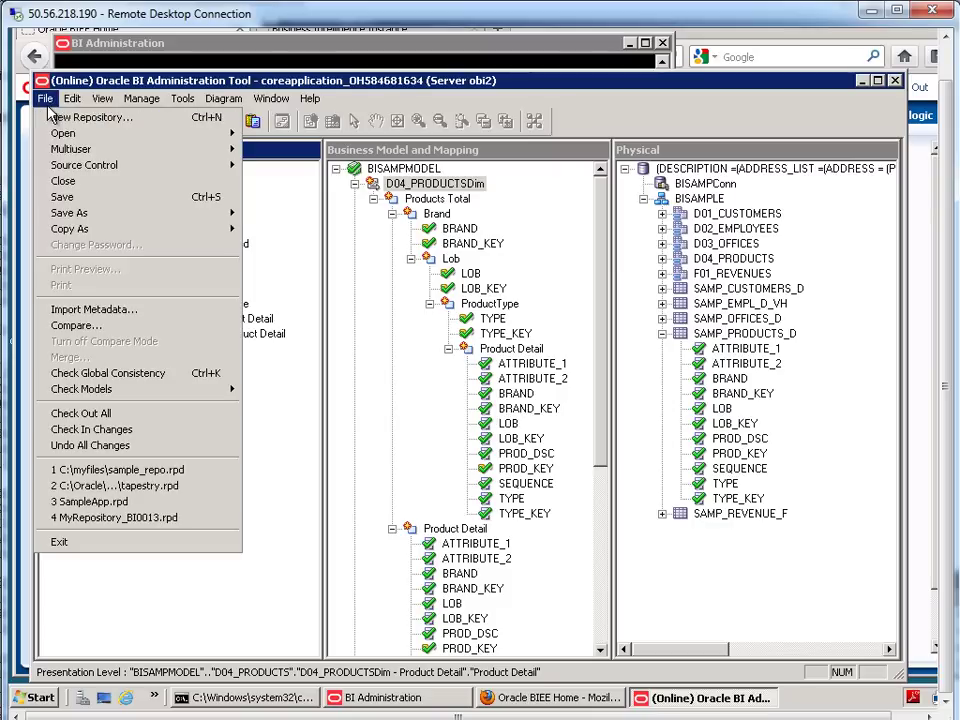
pyautogui.click(65, 198)
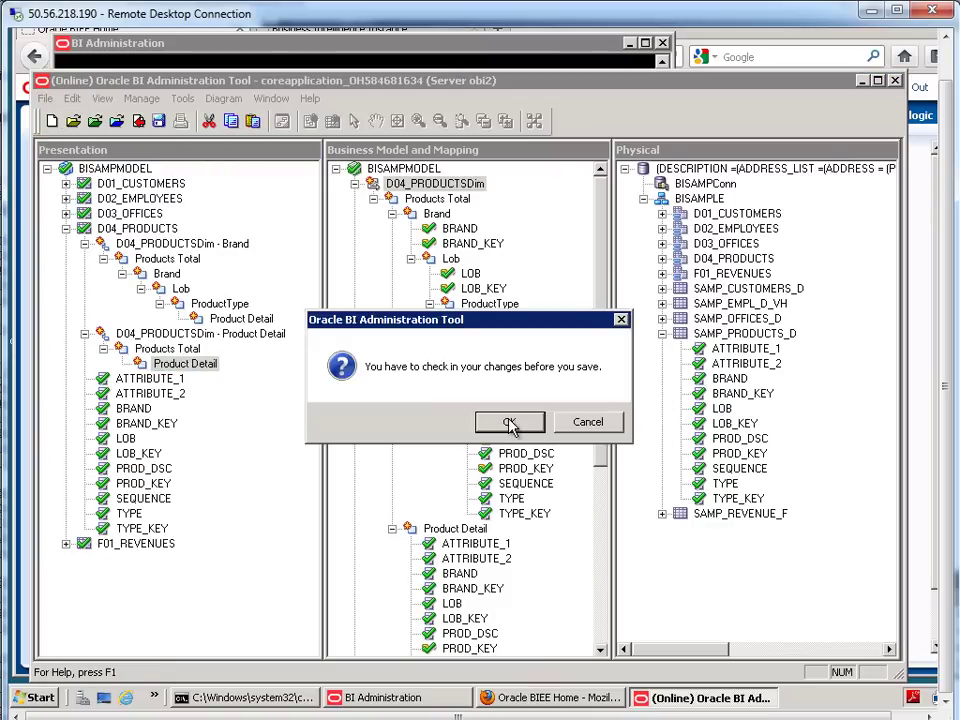
pyautogui.click(482, 420)
pyautogui.click(404, 421)
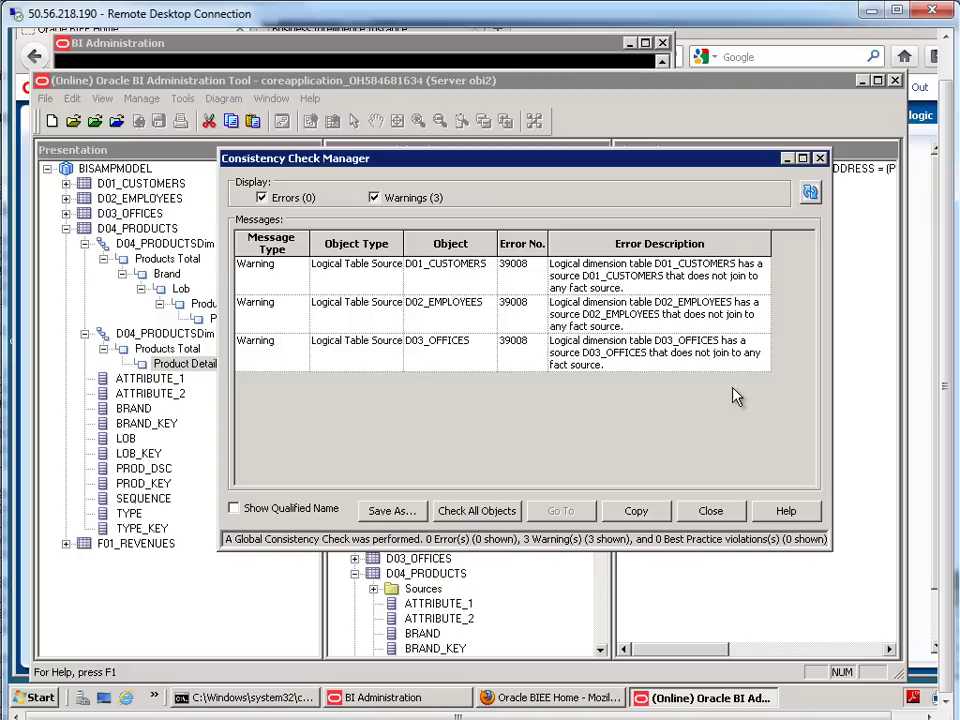
pyautogui.click(710, 513)
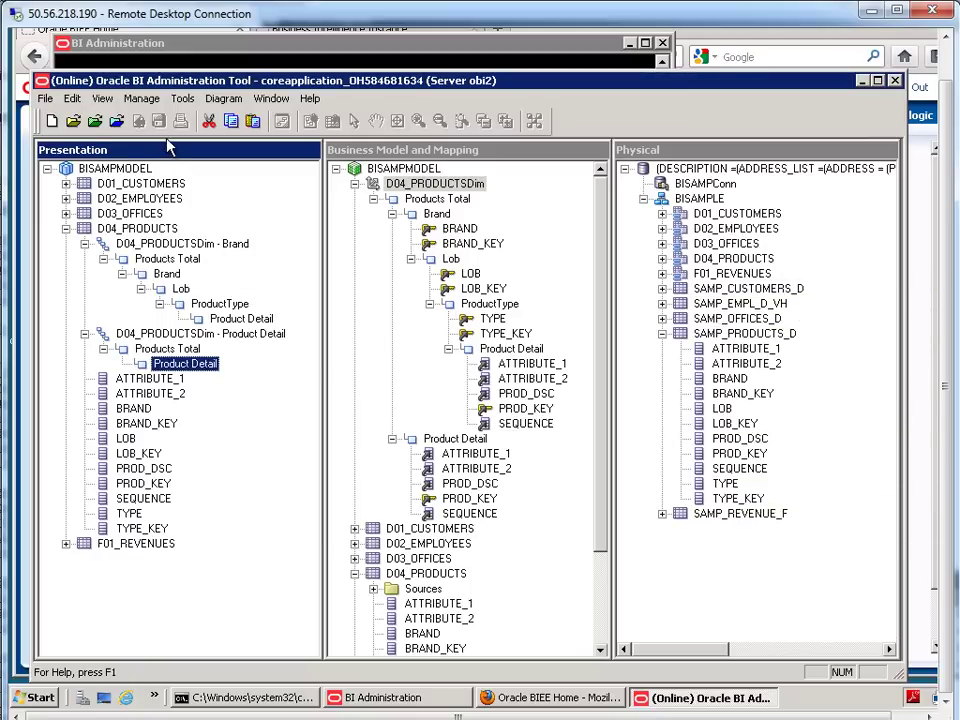
# - In Firefox, create a new analysis on BISAMPMODEL and expand the D04_PRODUCTS folder
pyautogui.click(550, 698)
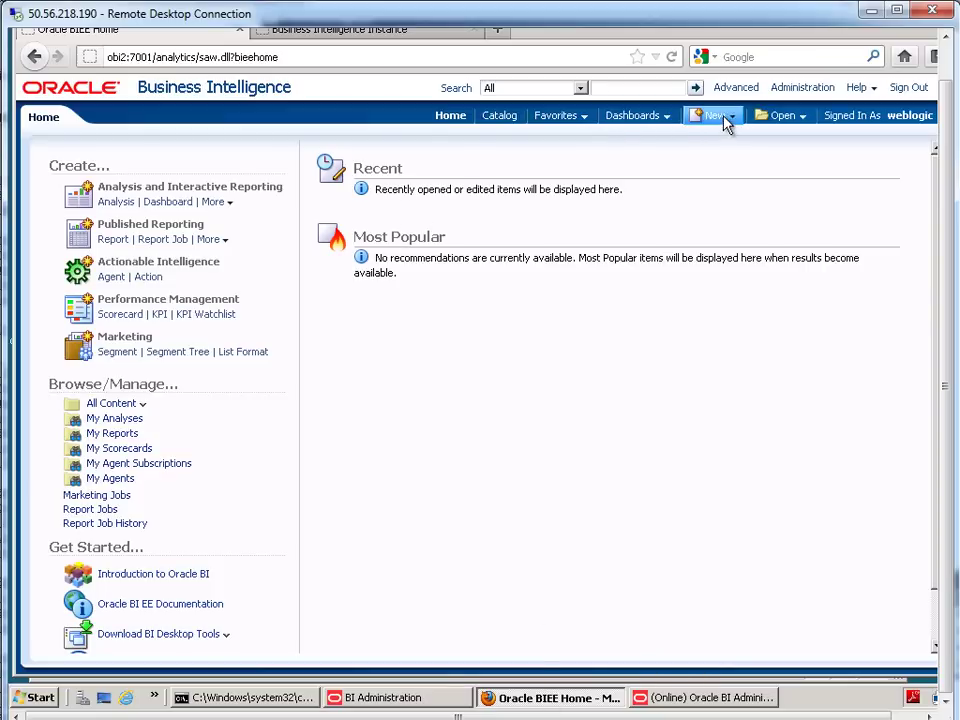
pyautogui.click(722, 117)
pyautogui.click(727, 163)
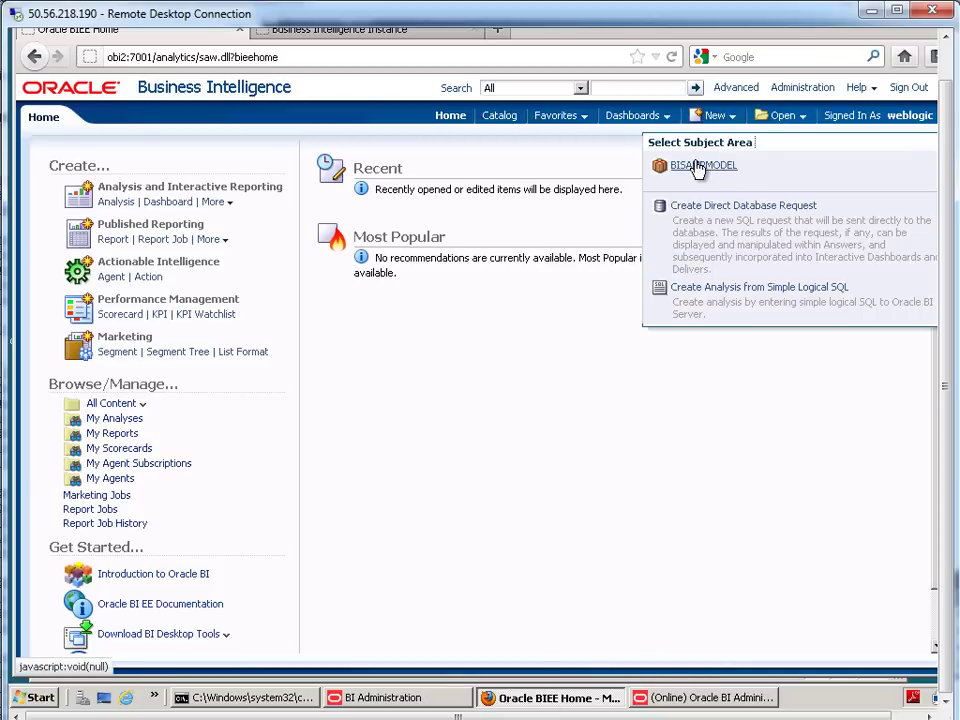
pyautogui.click(696, 167)
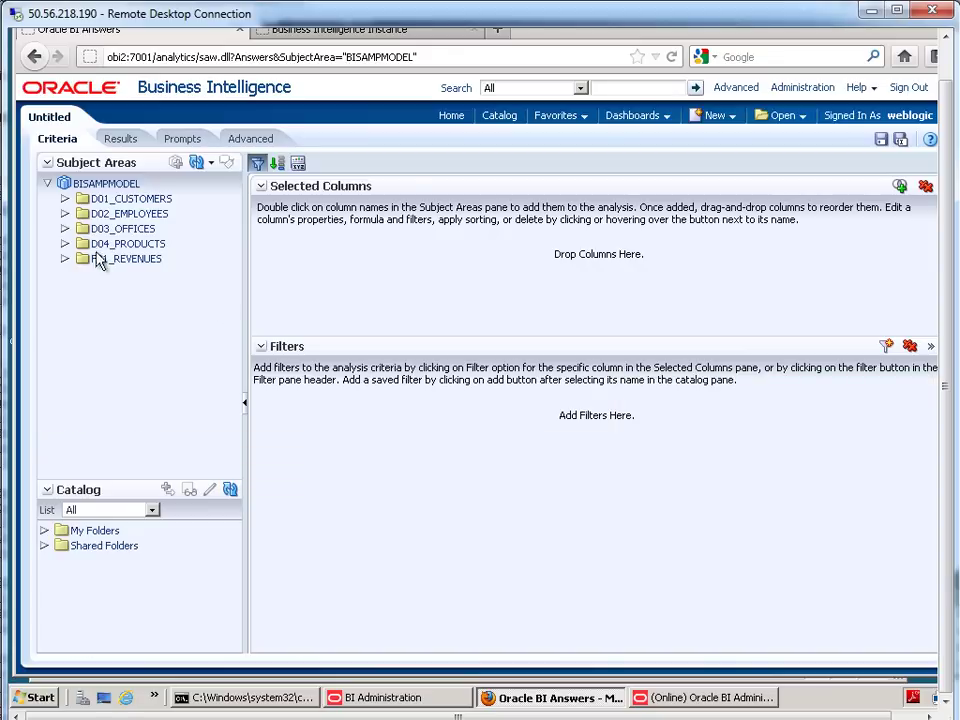
pyautogui.click(65, 244)
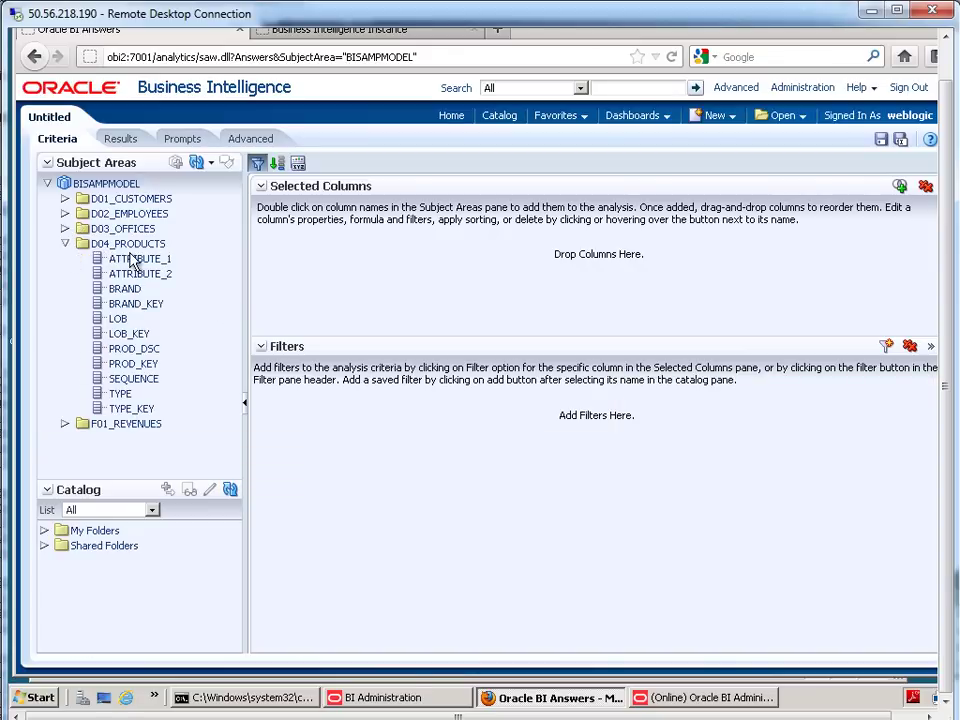
# - Reload the server metadata and refresh the subject area display
pyautogui.click(210, 166)
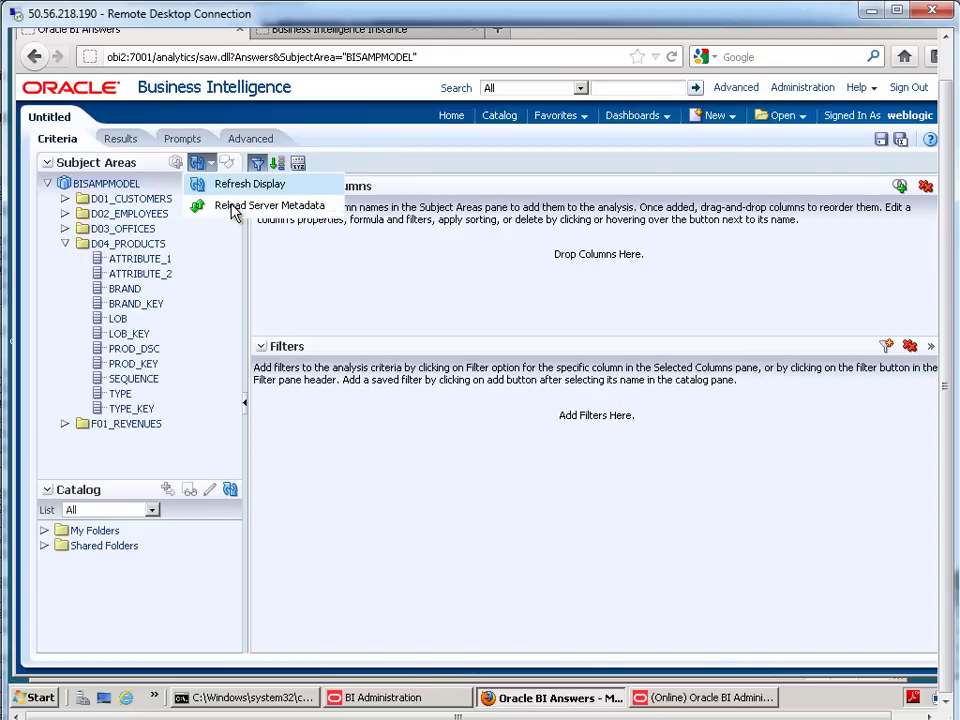
pyautogui.click(232, 204)
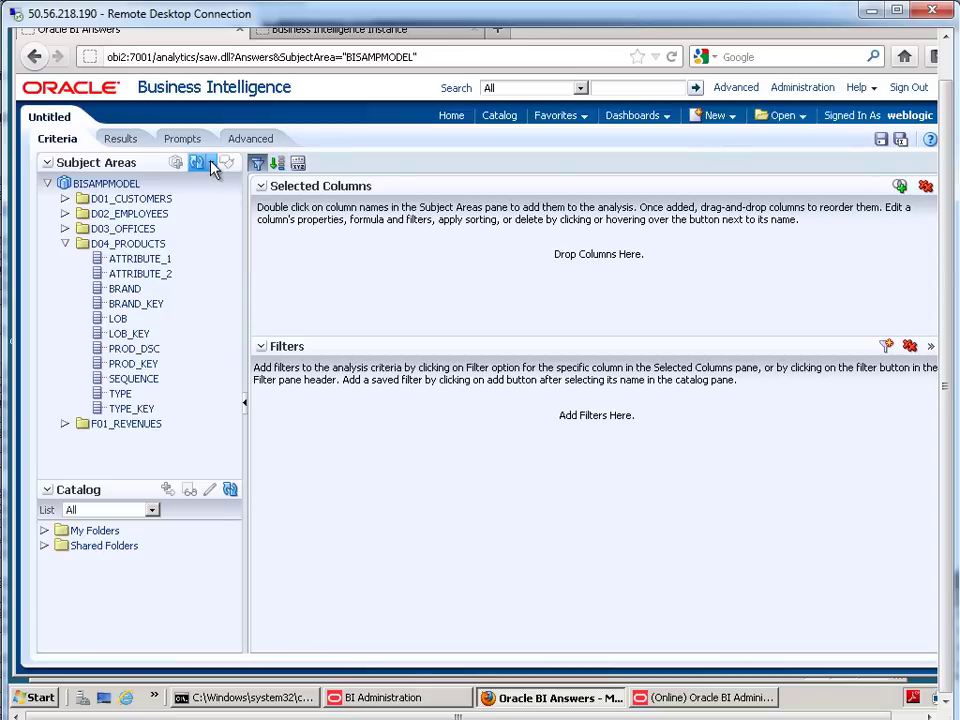
pyautogui.click(212, 166)
pyautogui.click(218, 185)
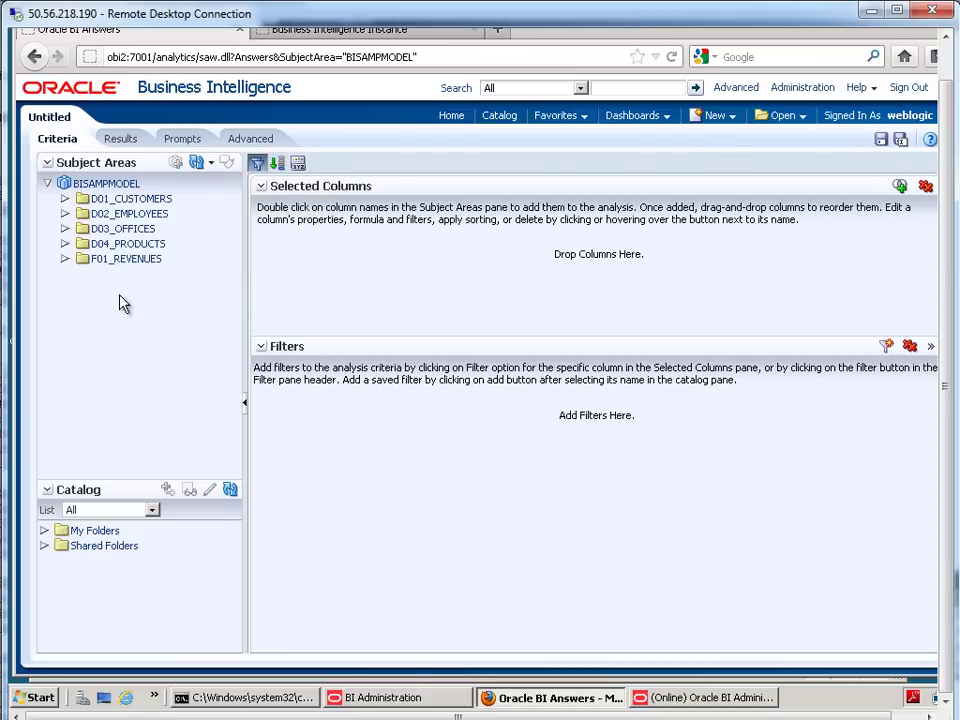
# - Widen the Subject Areas pane and drag D04_PRODUCTSDim - Brand into Selected Columns
pyautogui.click(65, 243)
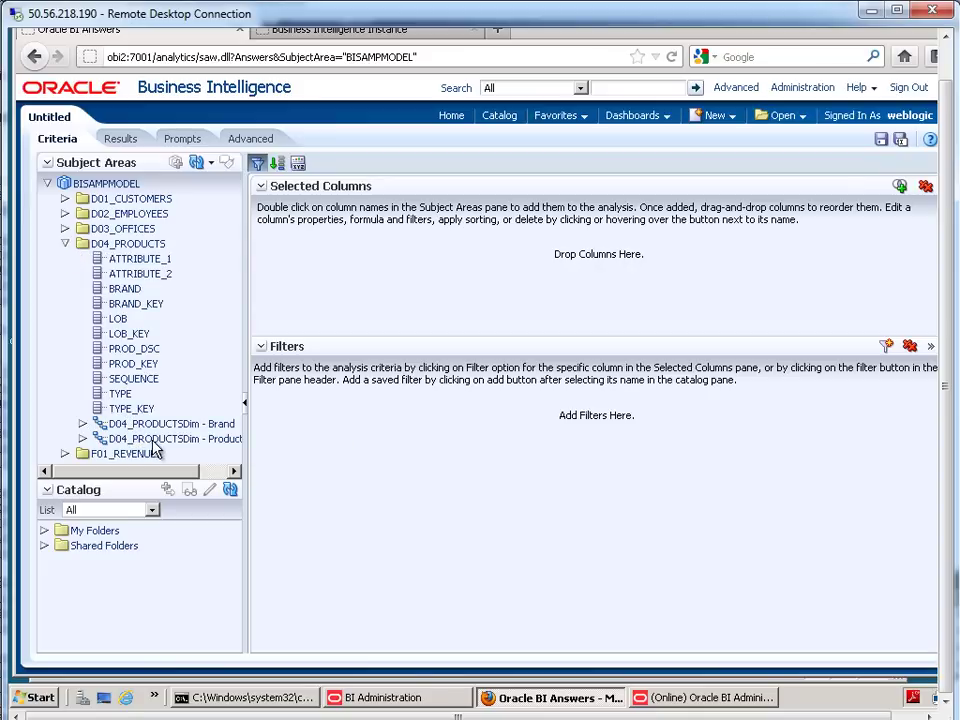
pyautogui.tripleClick(281, 306)
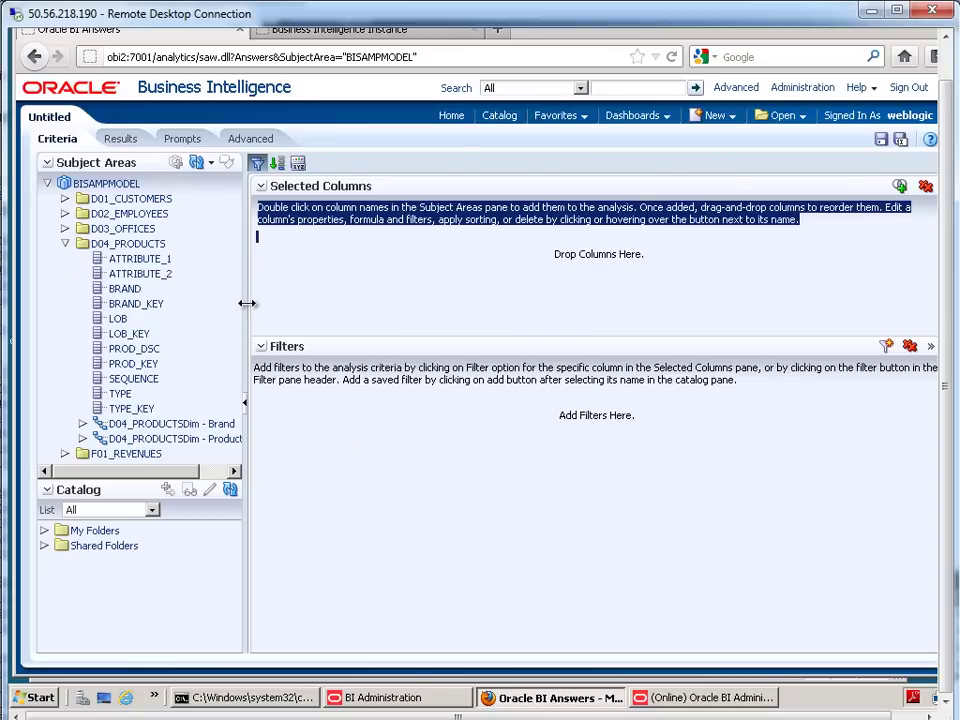
pyautogui.moveTo(246, 313); pyautogui.dragTo(306, 345)
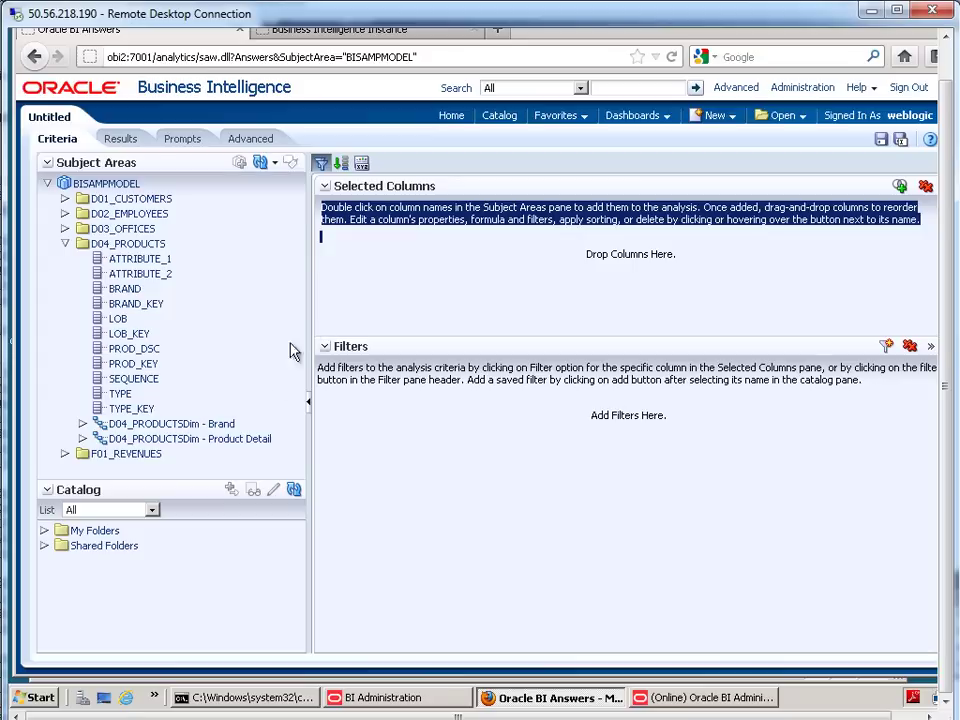
pyautogui.click(83, 425)
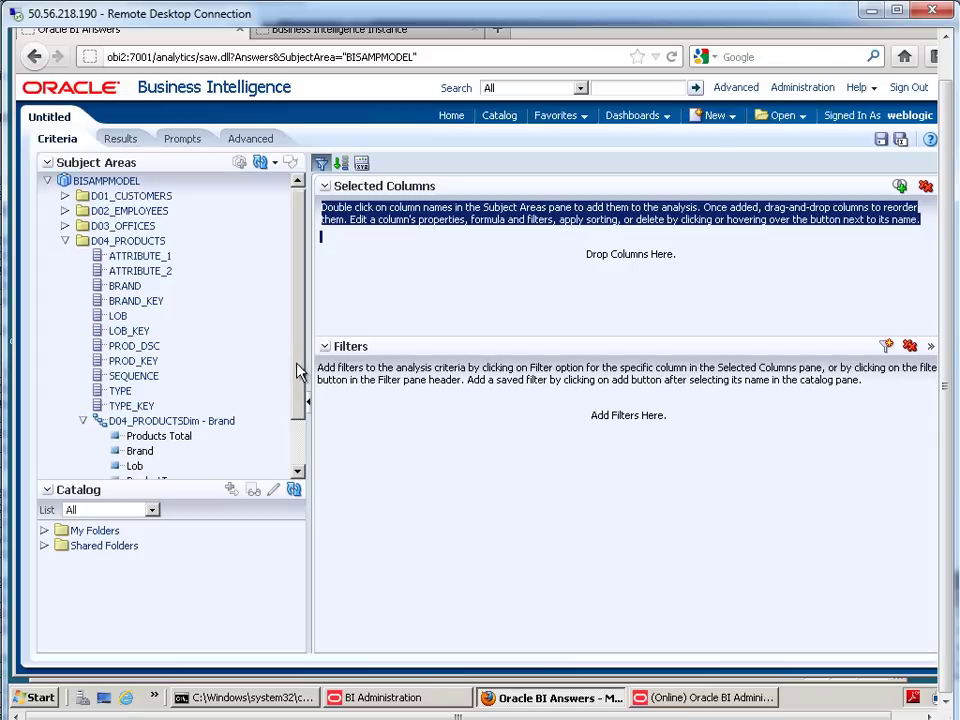
pyautogui.moveTo(298, 368); pyautogui.dragTo(295, 437)
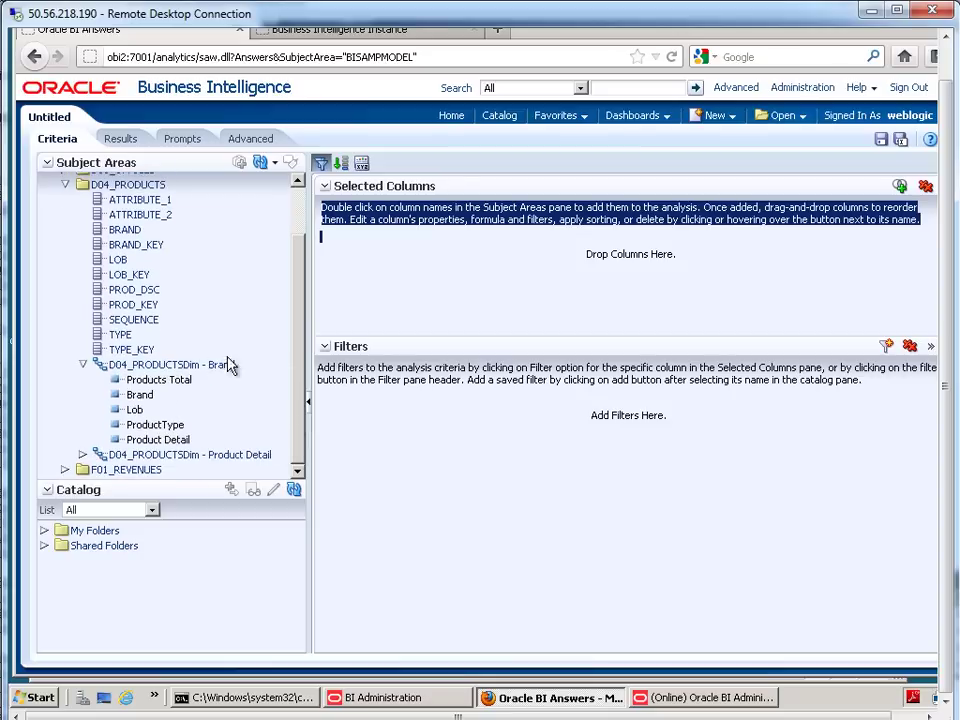
pyautogui.moveTo(231, 364); pyautogui.dragTo(384, 291)
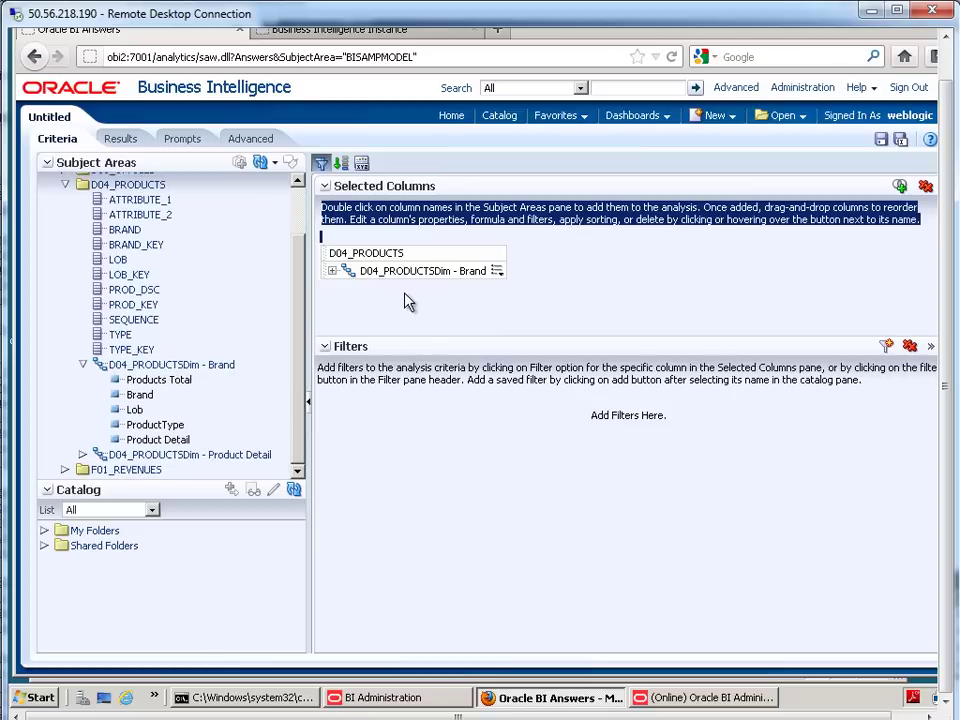
# - In Results, drill Products Total open through FunPod, HomeView and Services, then expand F01_REVENUES
pyautogui.click(120, 140)
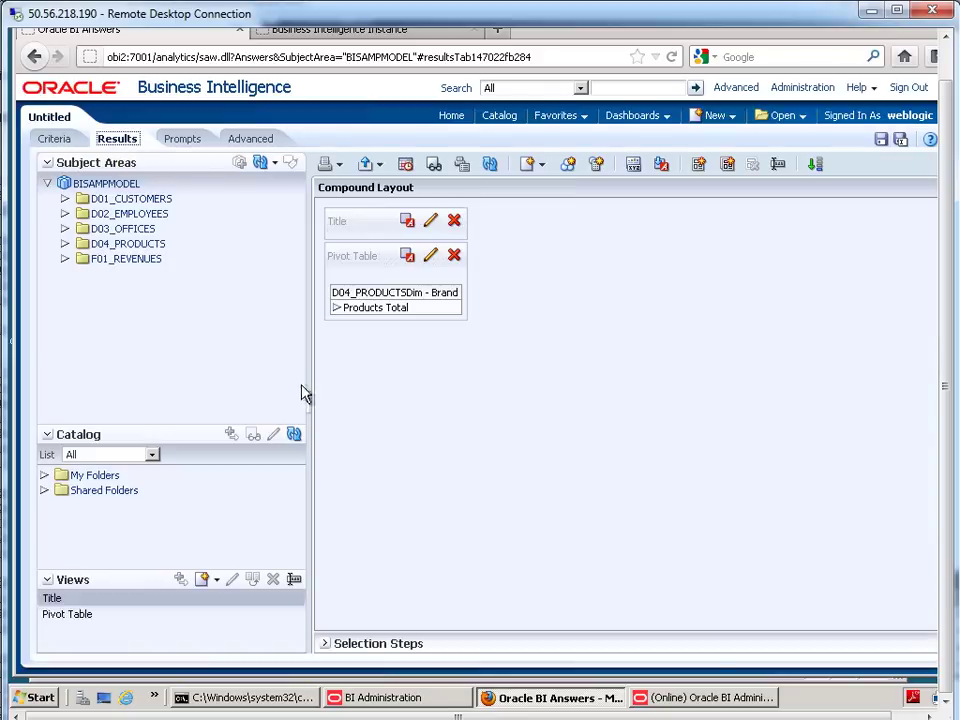
pyautogui.click(336, 307)
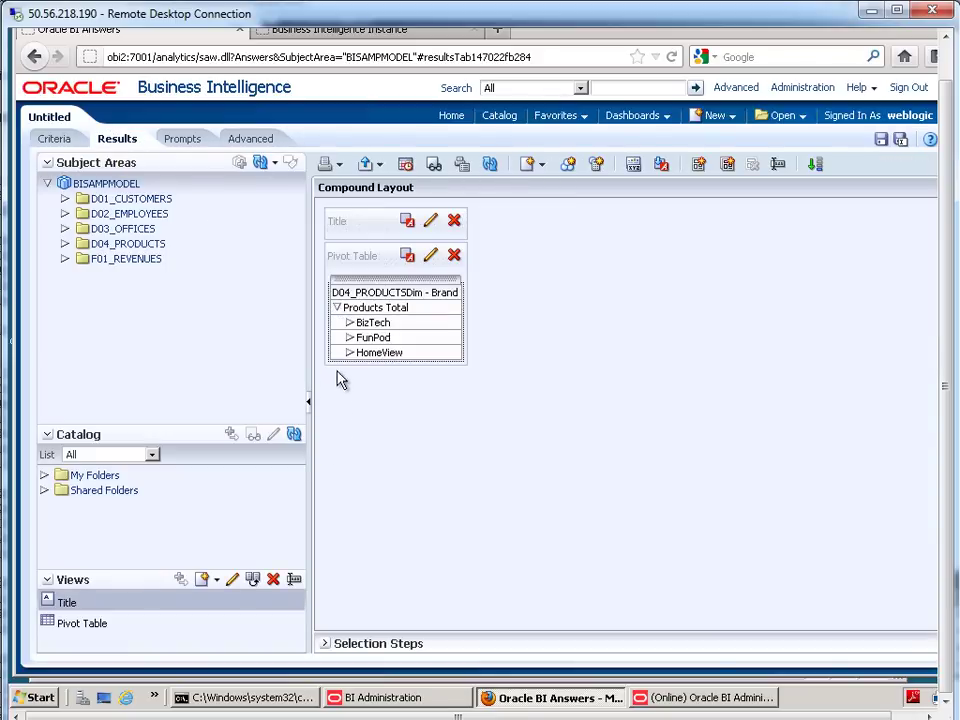
pyautogui.click(348, 340)
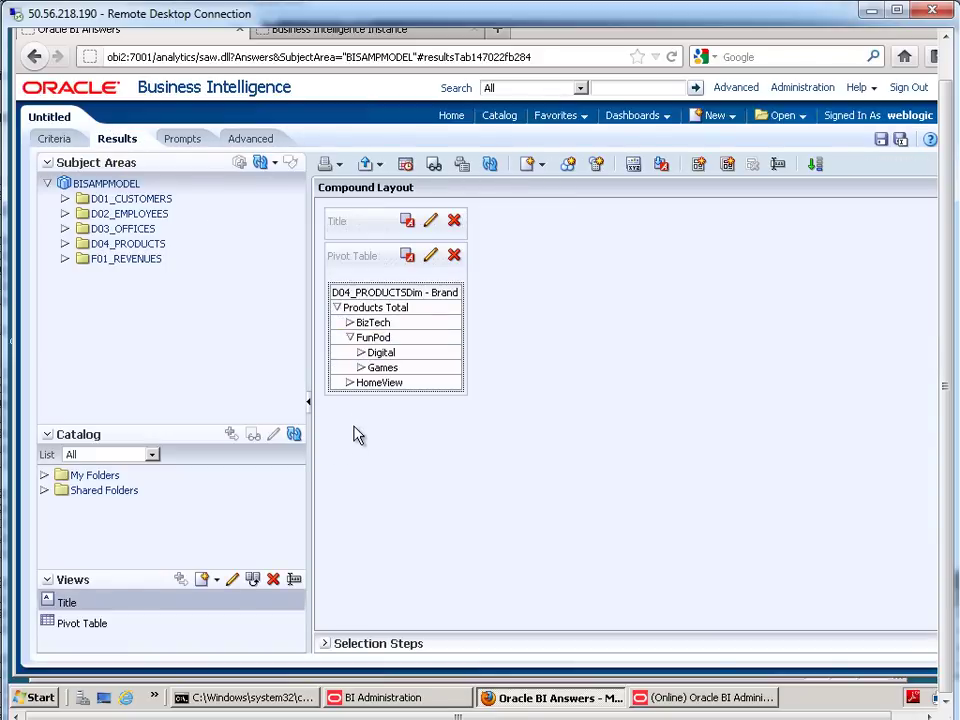
pyautogui.click(350, 384)
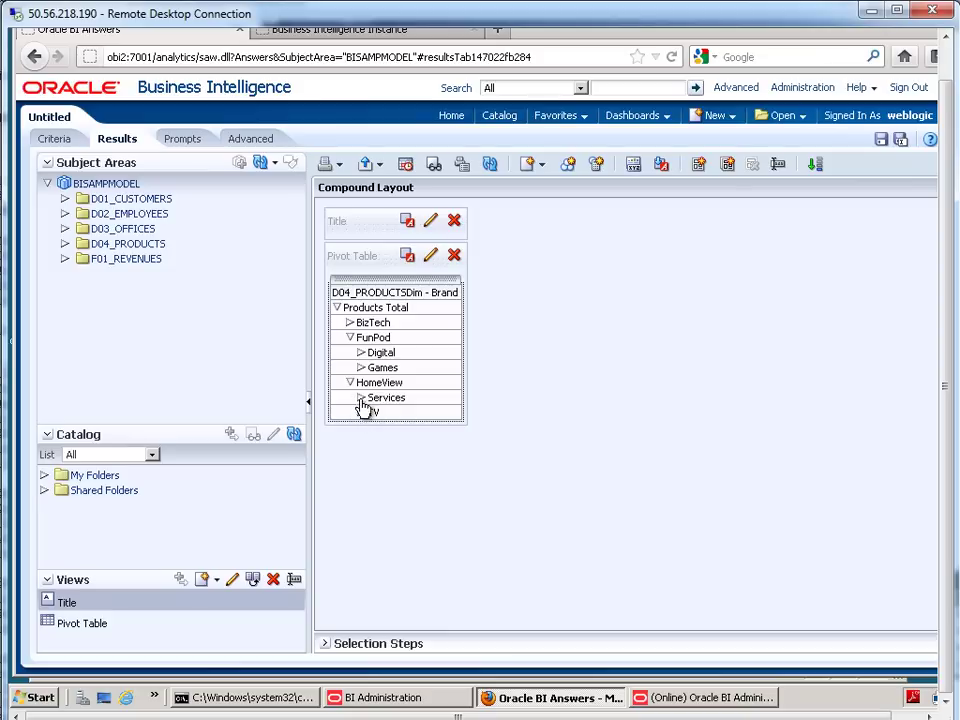
pyautogui.click(361, 398)
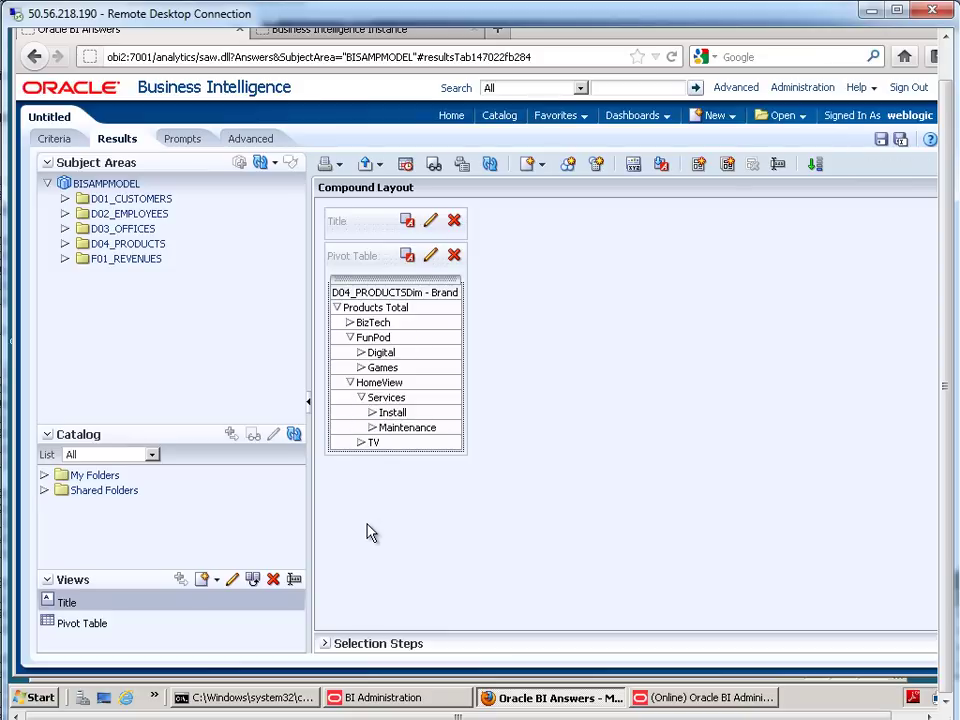
pyautogui.click(65, 259)
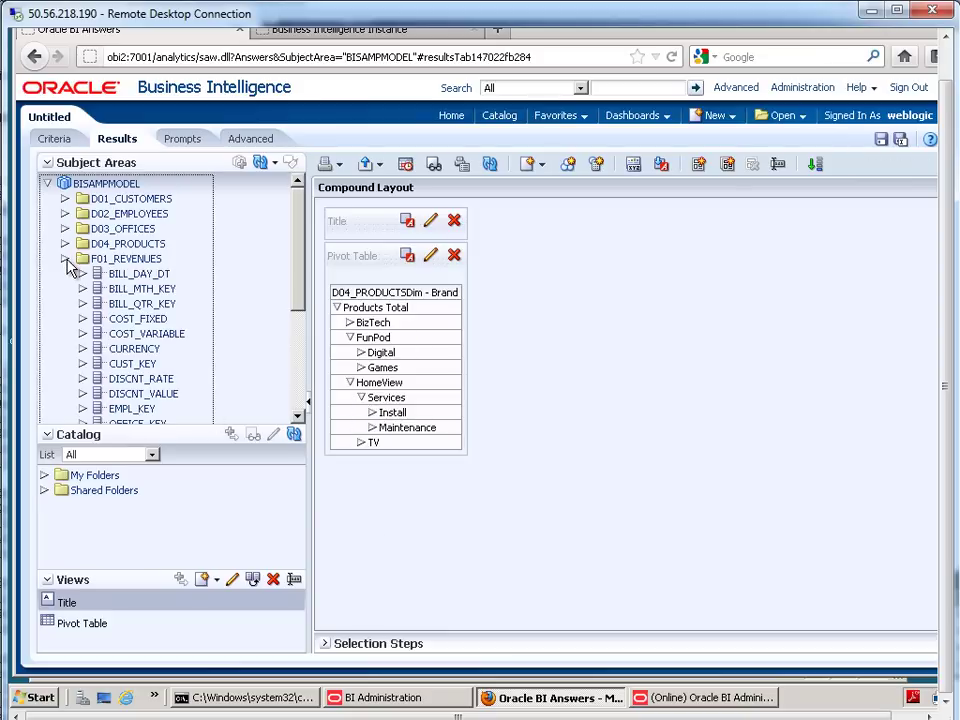
pyautogui.moveTo(298, 240); pyautogui.dragTo(297, 397)
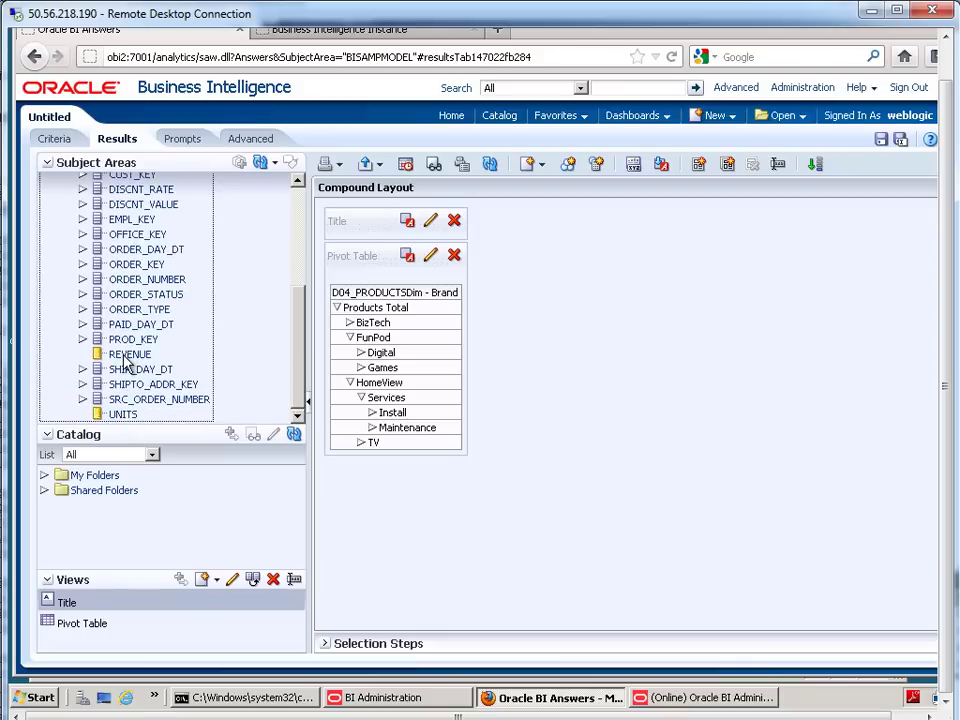
# - Drop REVENUE into the pivot table and drill BizTech into Communication and Electronics
pyautogui.moveTo(127, 365); pyautogui.dragTo(446, 364)
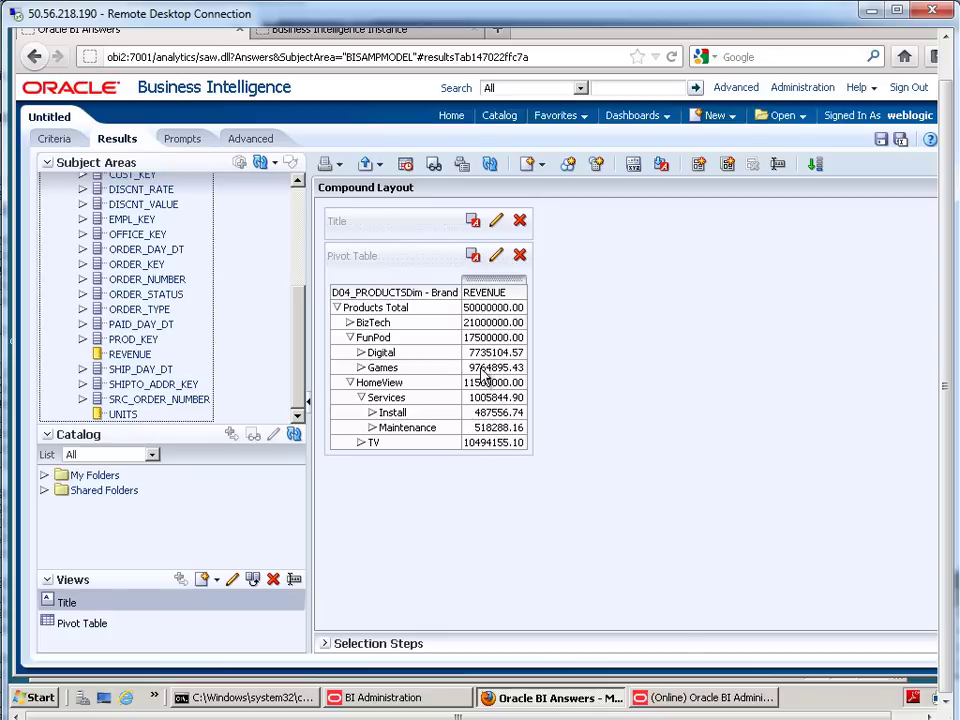
pyautogui.click(350, 323)
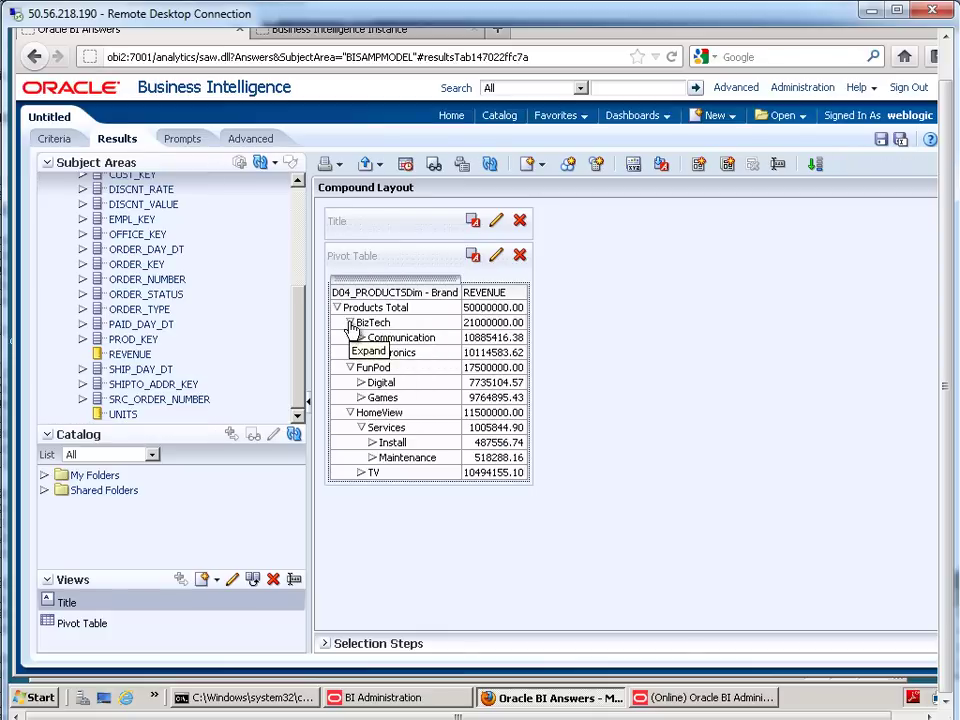